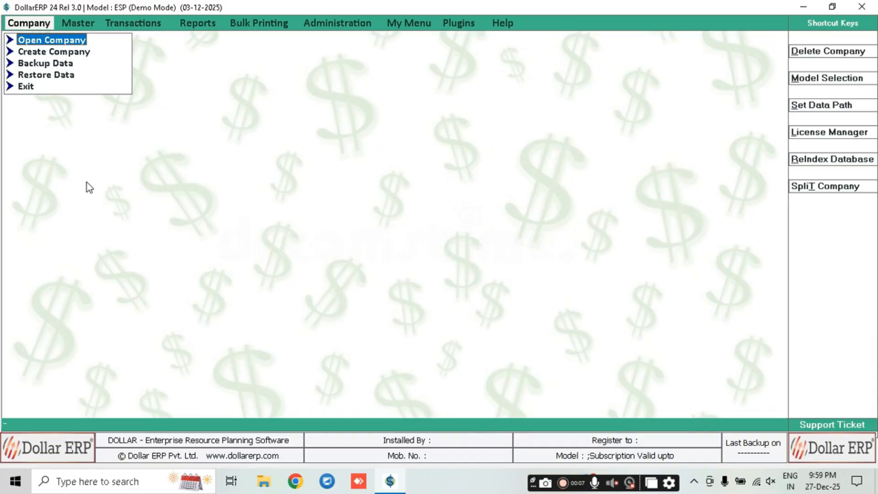
Bring up the company selection list for the 2025-2026 financial year
key(Return)
key(Down)
key(Down)
key(Down)
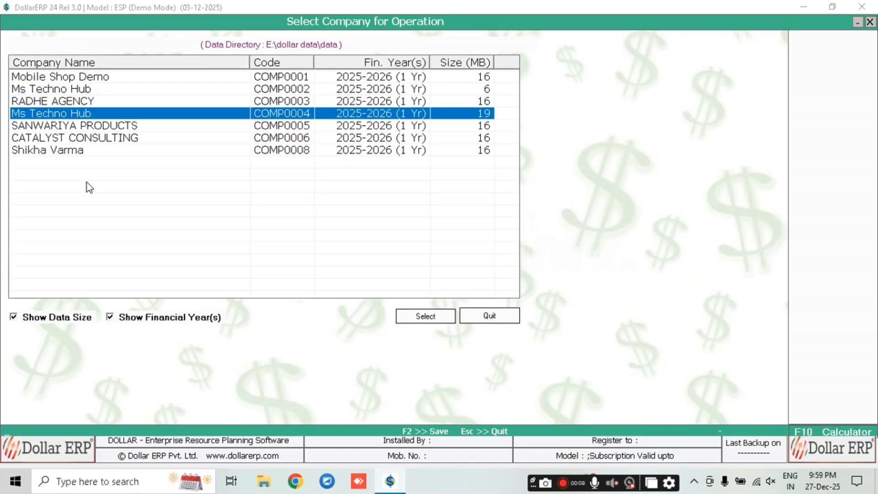
Open the Mobile Shop Demo company from the company list
key(Up)
key(Up)
key(Down)
key(Down)
key(Down)
key(Up)
key(Up)
key(Up)
key(Up)
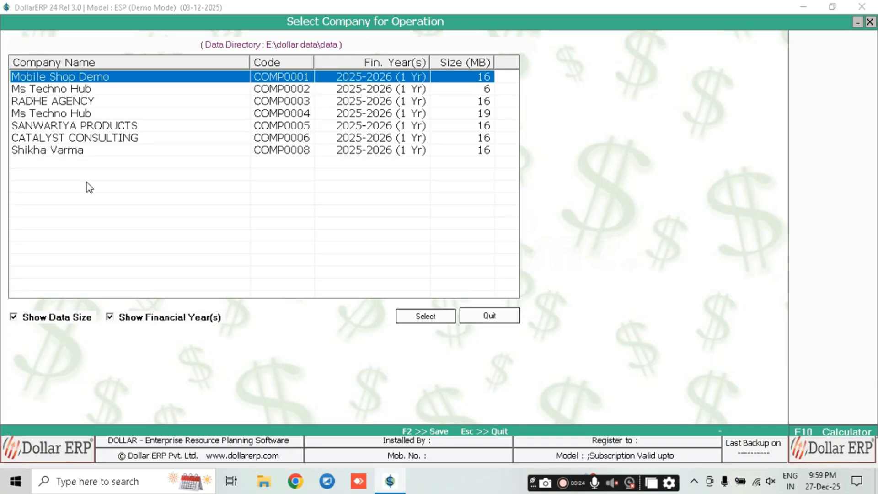
key(Return)
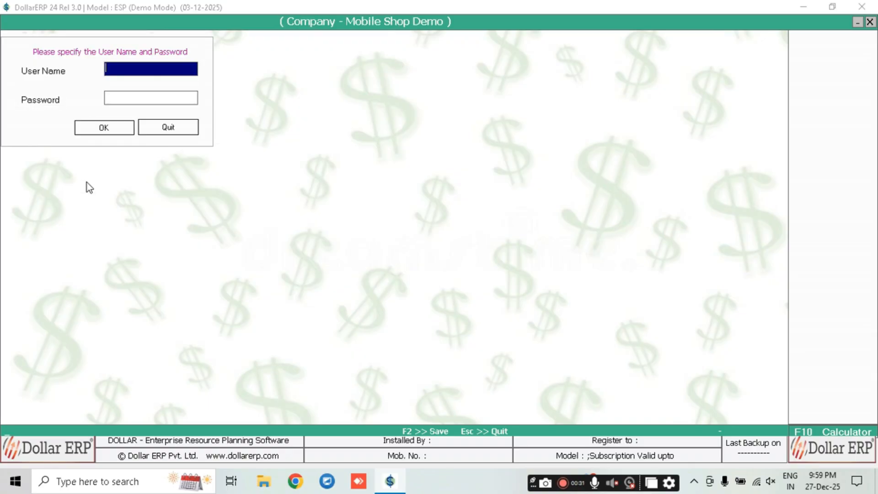
Sign in as user A with the account password and confirm the login
text(A)
key(Return)
text(A)
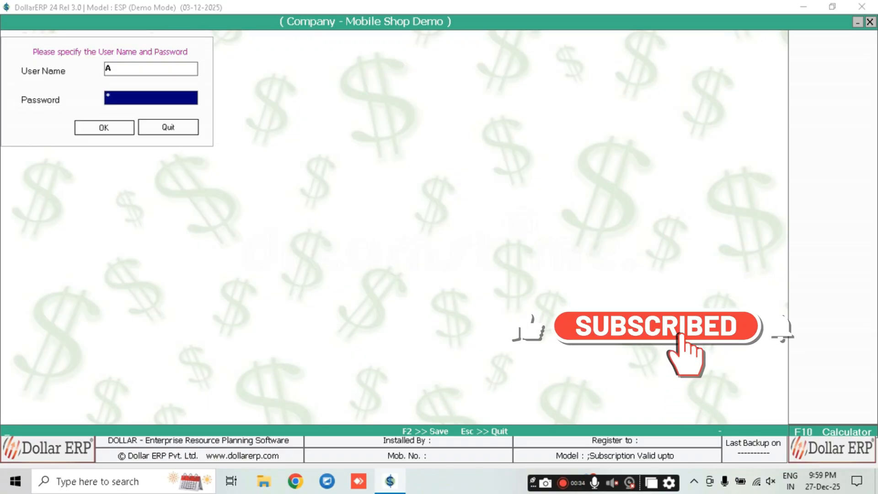
key(BackSpace)
text(A)
key(Return)
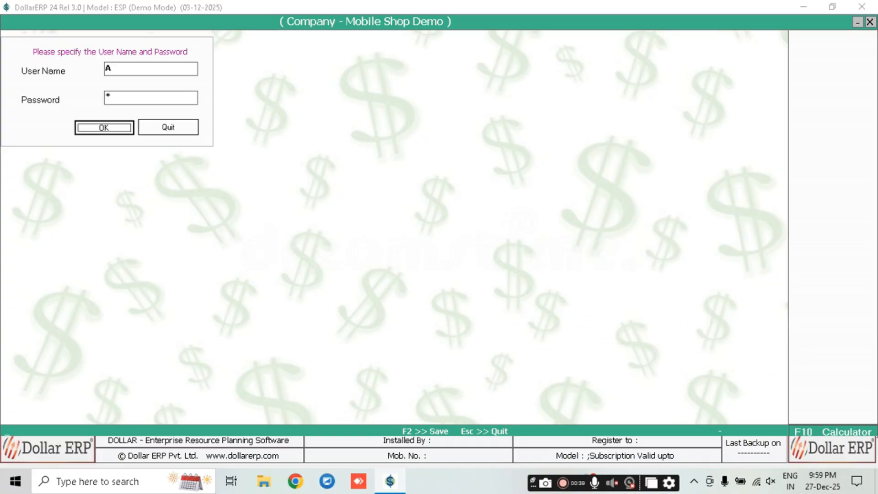
key(Return)
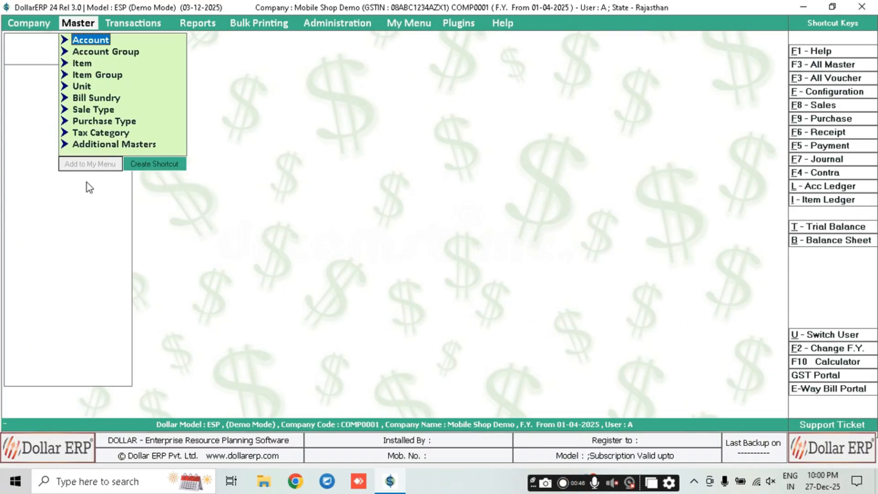
Start creating a new user from Administration's User Setting options
key(Down)
key(Down)
key(Down)
key(Down)
key(Down)
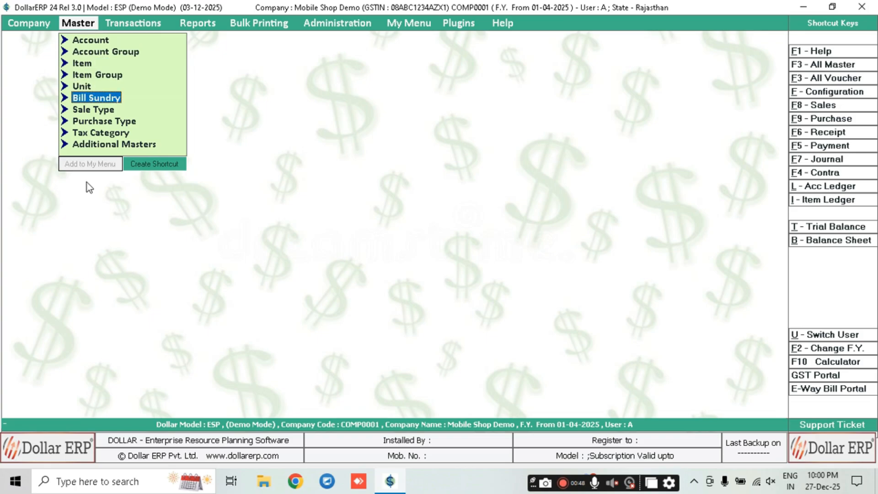
key(Right)
key(Right)
key(Right)
key(Right)
key(Down)
key(Up)
key(Return)
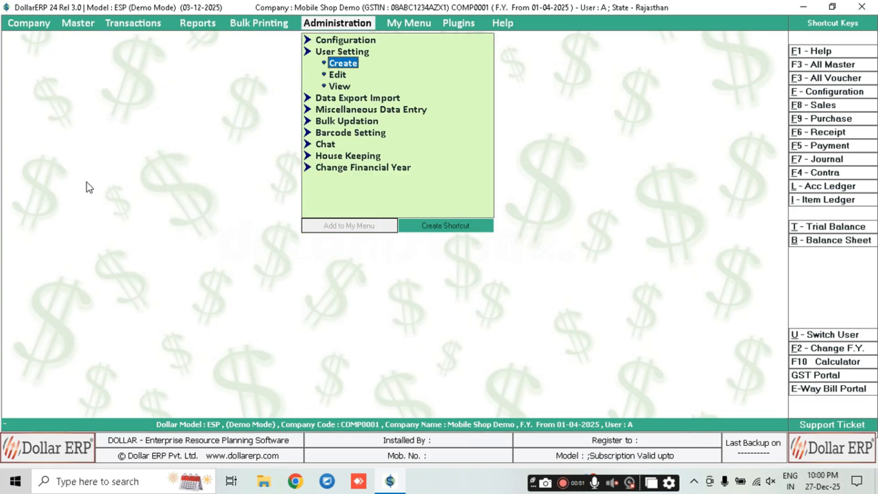
key(Down)
key(Up)
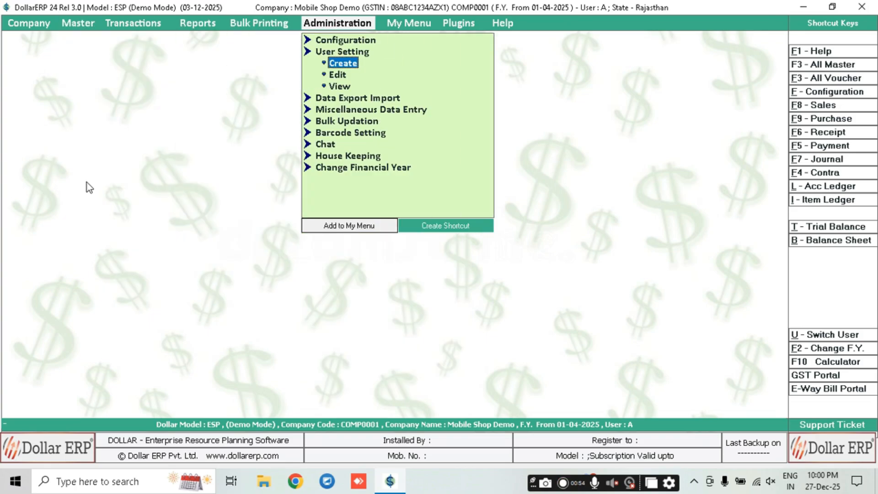
key(Return)
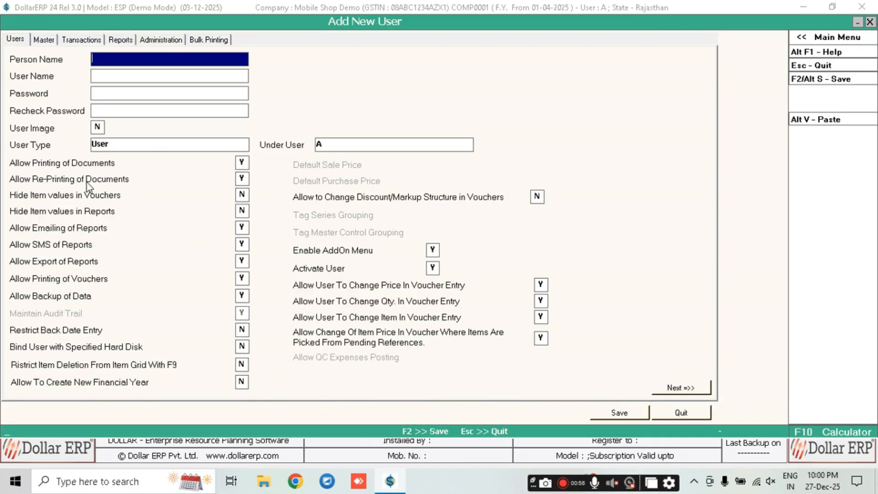
Enter B as the person and user name and set its password
text(B)
key(Return)
key(Return)
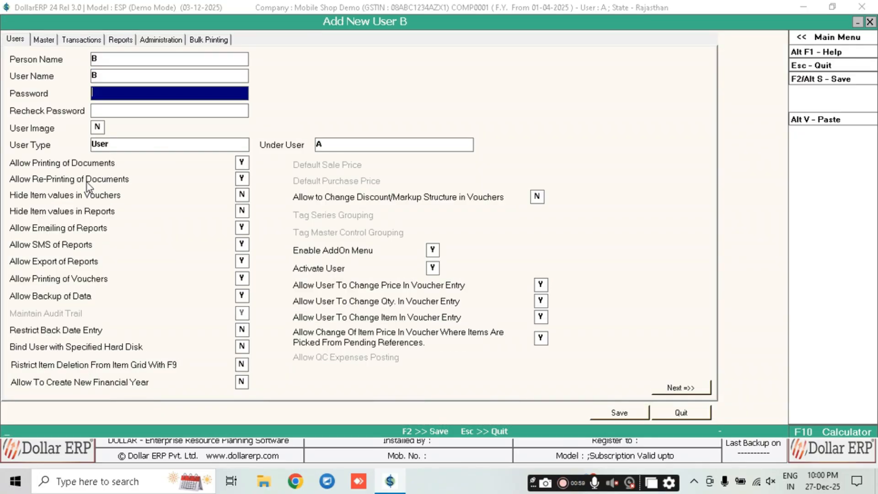
text(b)
key(Return)
text(b)
key(Return)
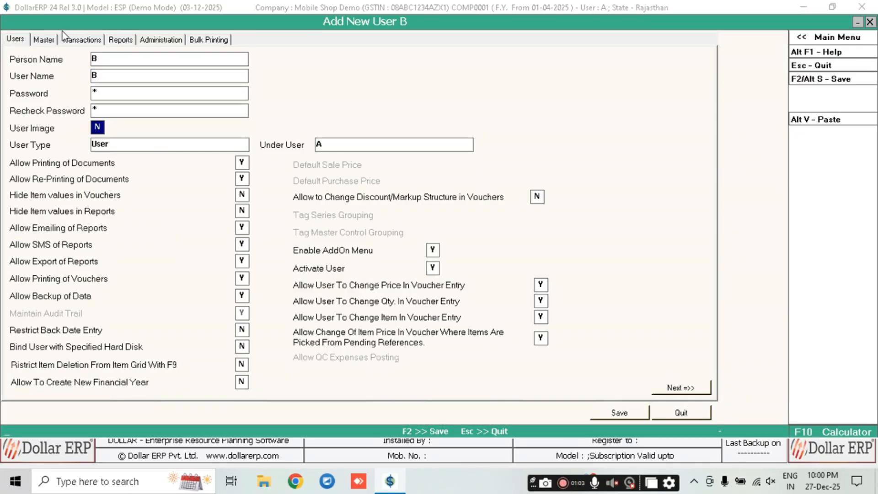
Set User Image to N, then close the new user form and confirm quitting
click(72, 41)
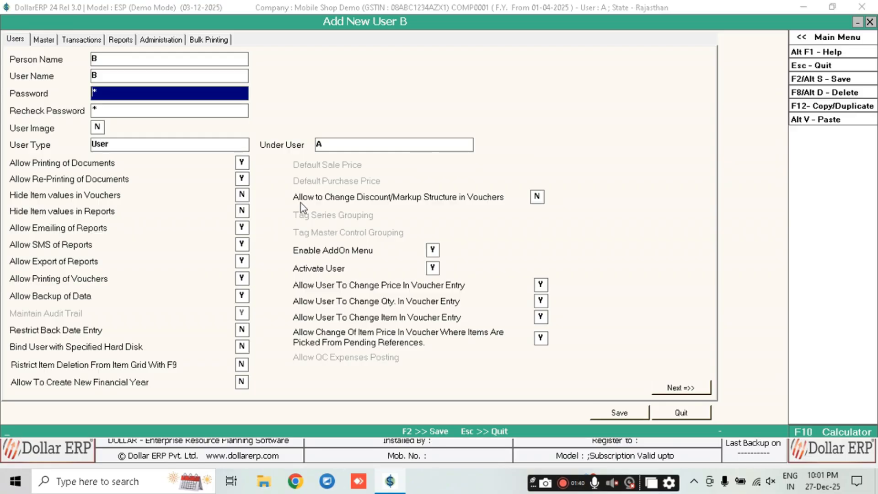
click(97, 128)
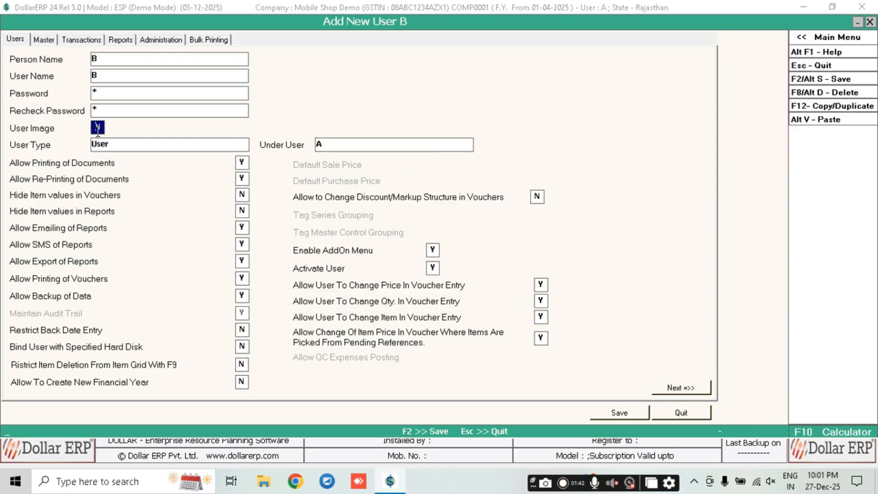
text(y)
click(326, 130)
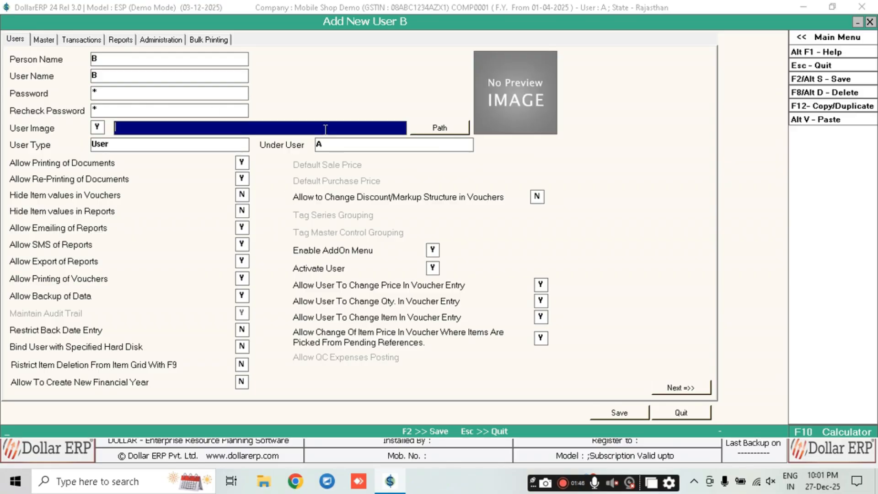
click(103, 128)
text(n)
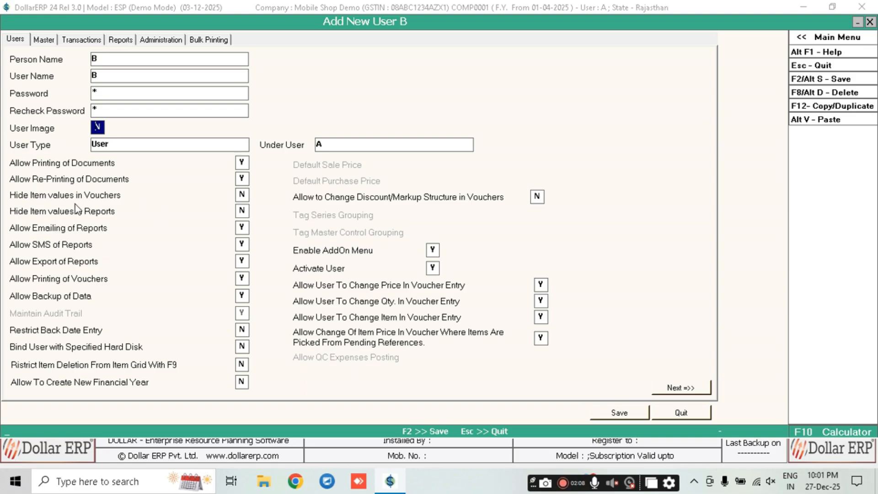
key(Escape)
key(Return)
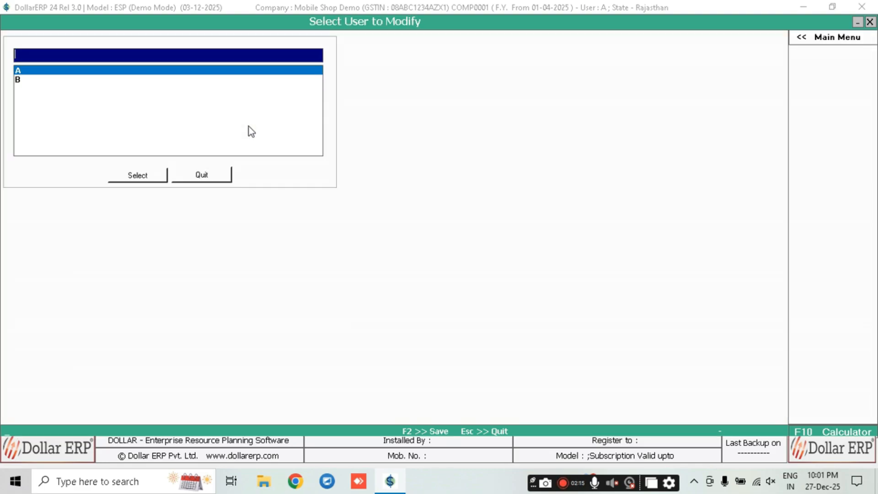
Start a new purchase voucher from the Transactions purchase options
key(Escape)
key(Left)
key(Left)
key(Left)
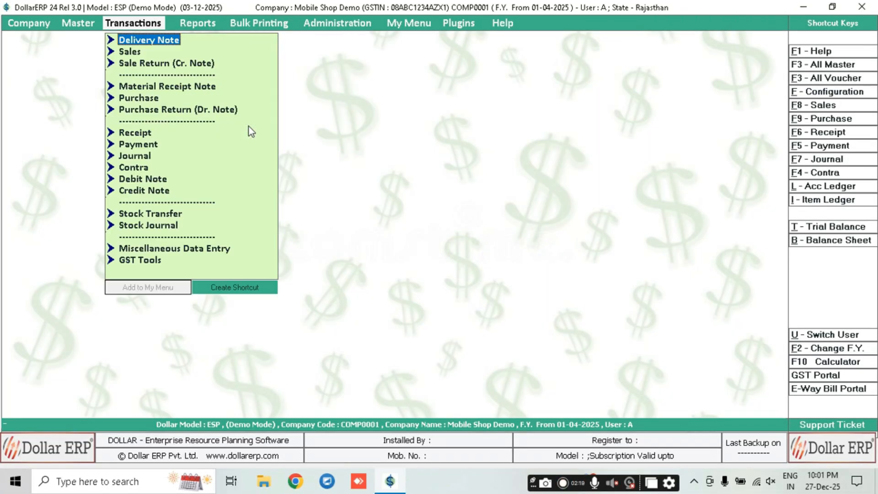
key(Down)
key(Down)
key(Down)
key(Down)
key(Return)
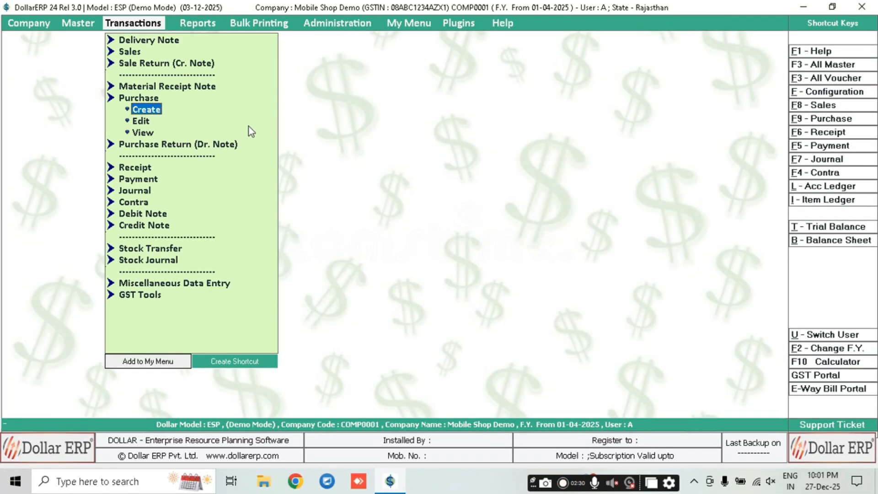
key(Down)
key(Down)
key(Up)
key(Up)
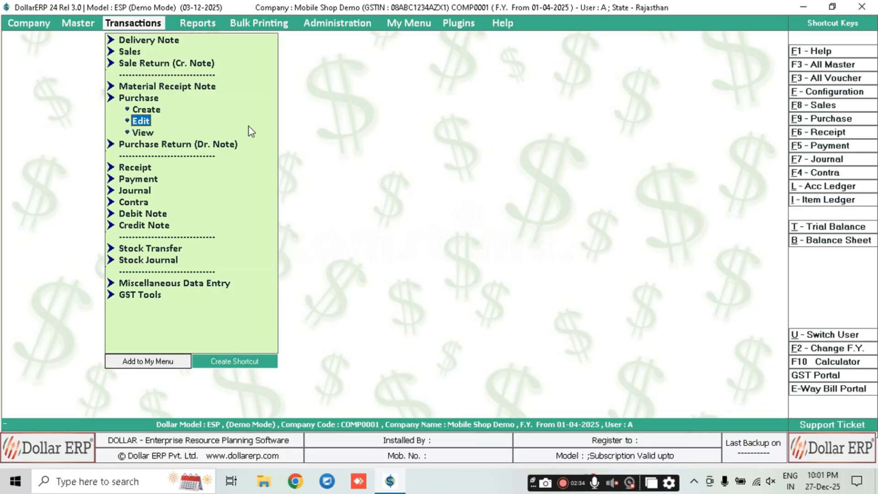
key(Return)
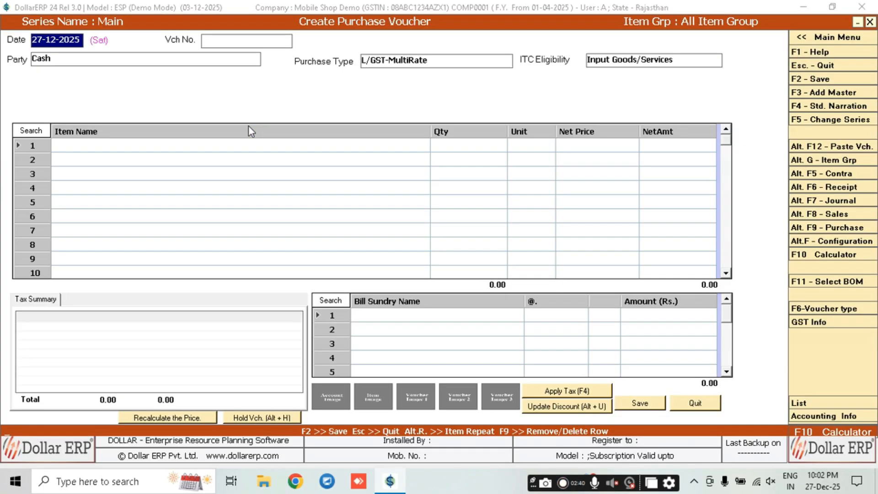
Keep voucher number 2626, pick Shree Krishna Enterprises past the GSTIN warning, and open a new account form
key(Return)
key(Return)
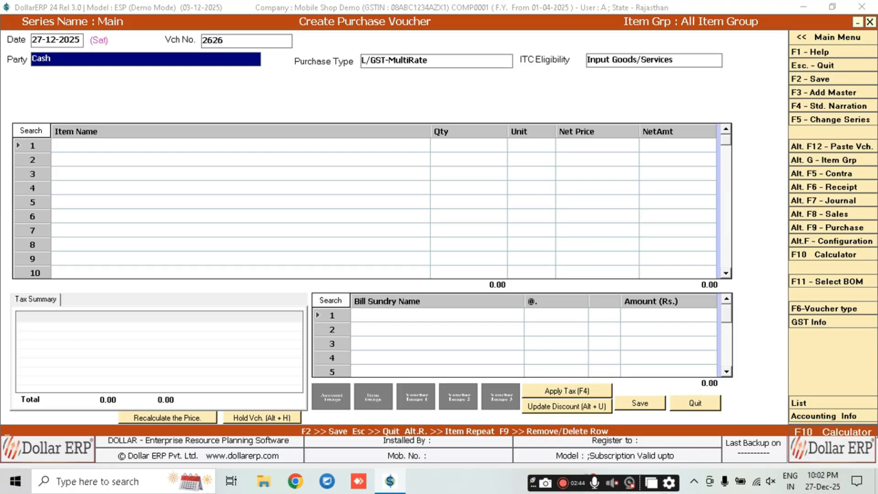
key(space)
key(Down)
key(Down)
key(Down)
key(Down)
key(Return)
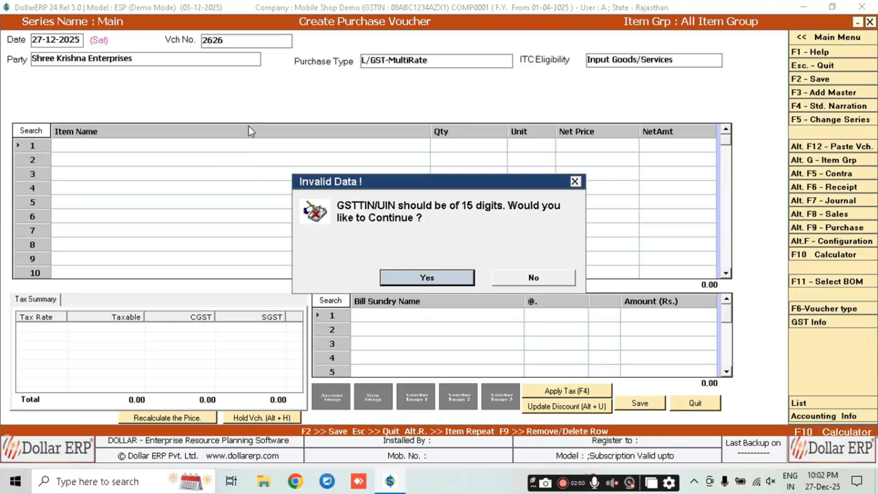
key(Return)
key(shift+Tab)
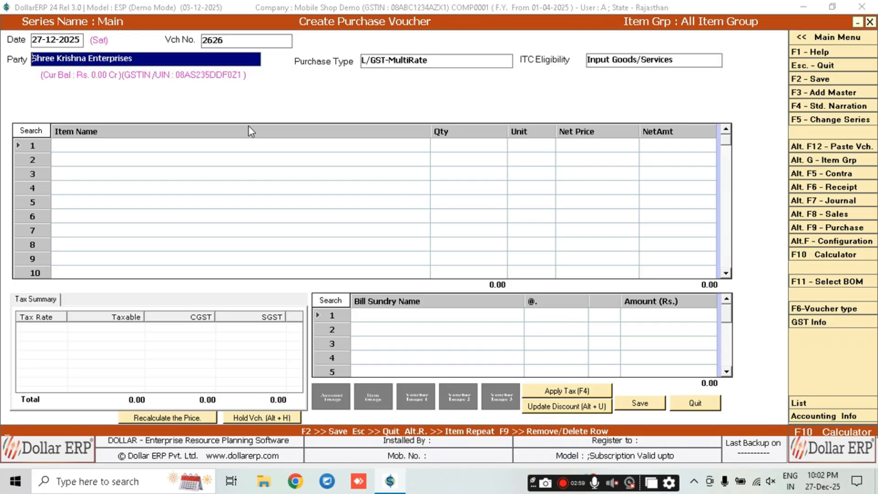
key(alt+c)
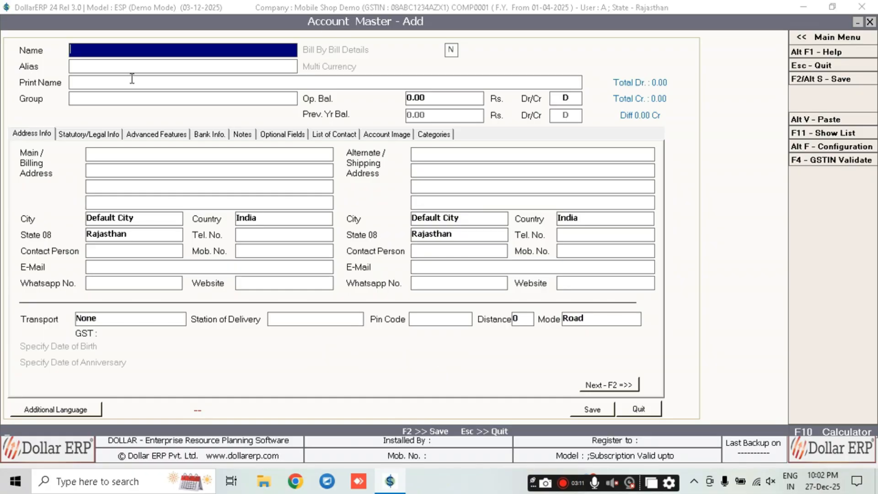
Create account Xyz Traders under Sundry Creditors and validate its GSTIN, showing trade name MS TECHNO HUB
text(A)
key(BackSpace)
key(Return)
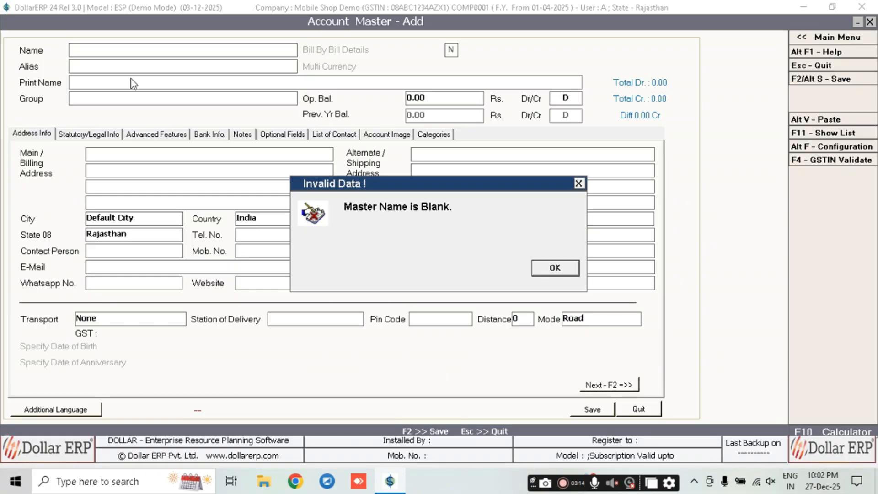
key(Return)
text(Xyz)
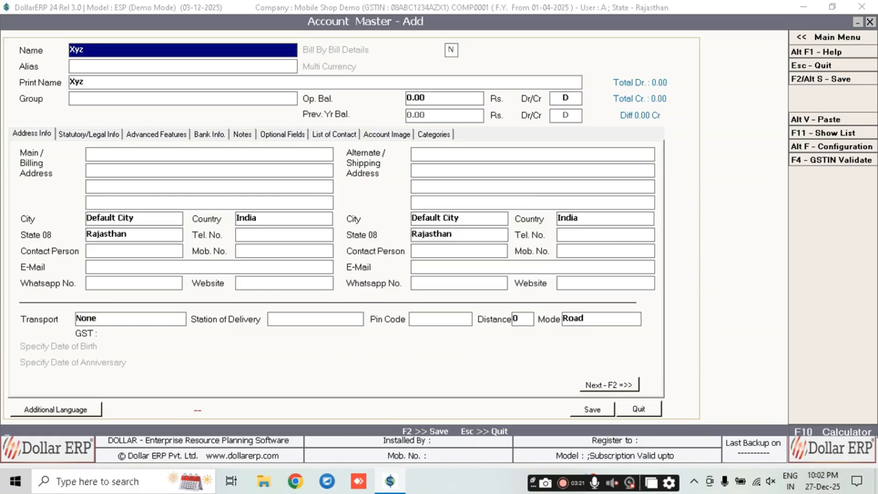
text( Traders)
key(Return)
key(Return)
key(Return)
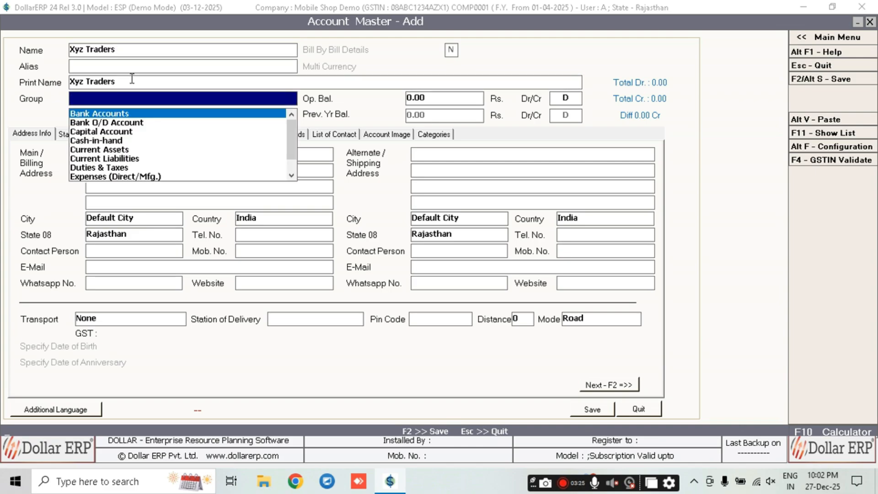
text(su cr)
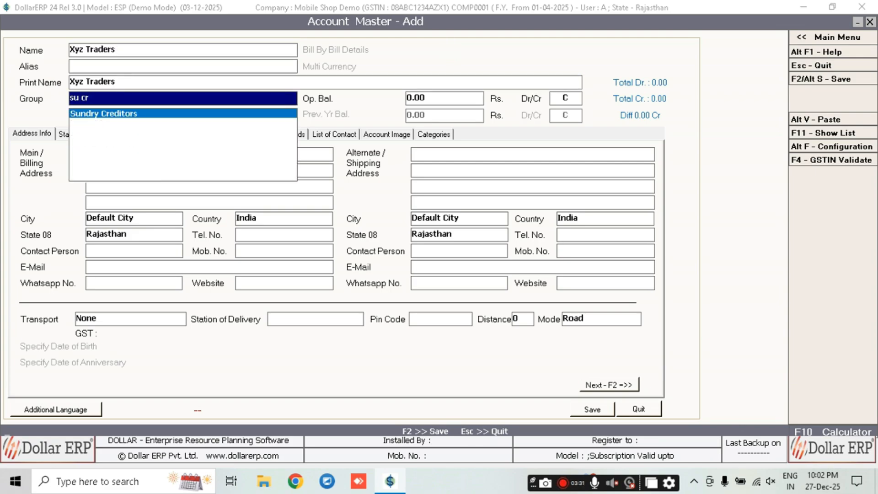
key(Return)
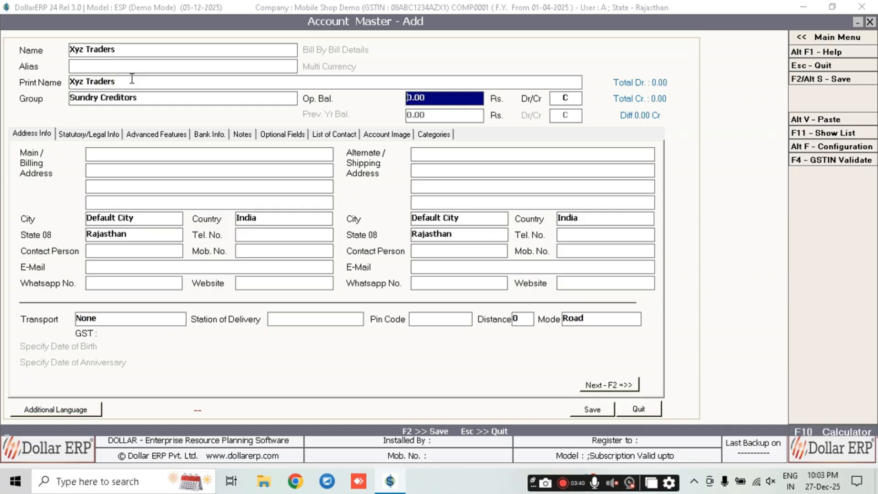
key(Return)
key(Return)
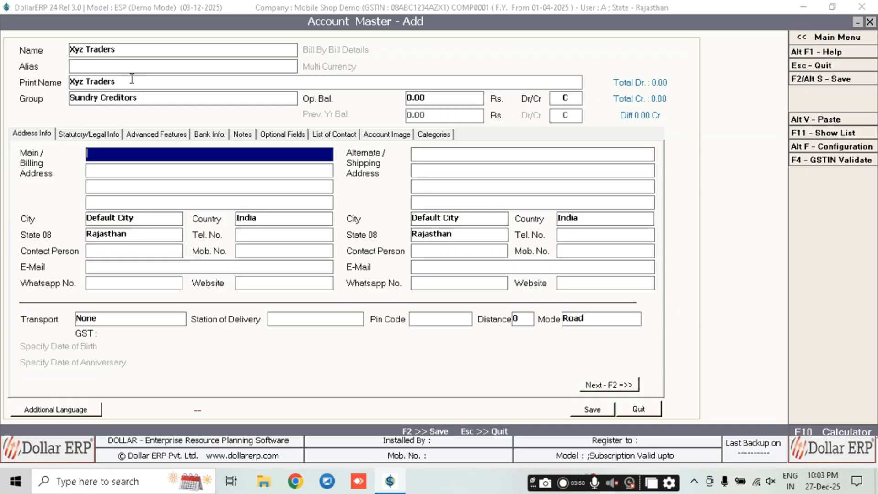
key(F4)
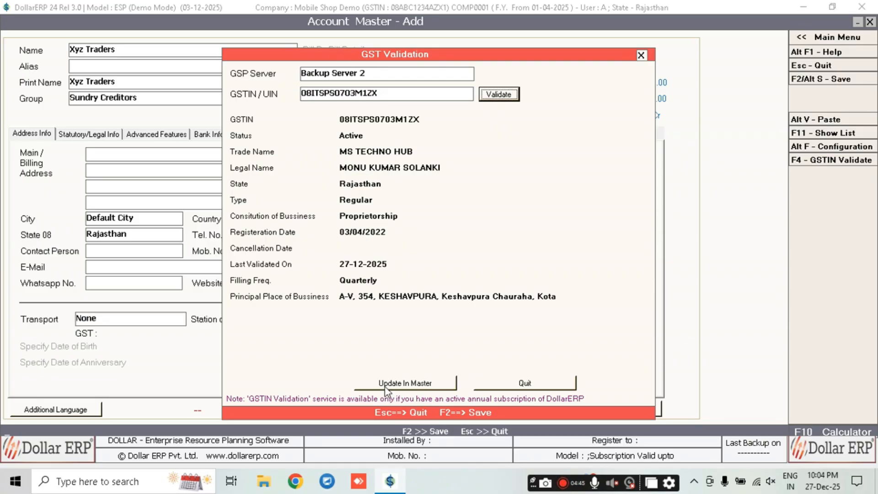
Fill the account from the validated GST details and enter the mobile number
click(413, 384)
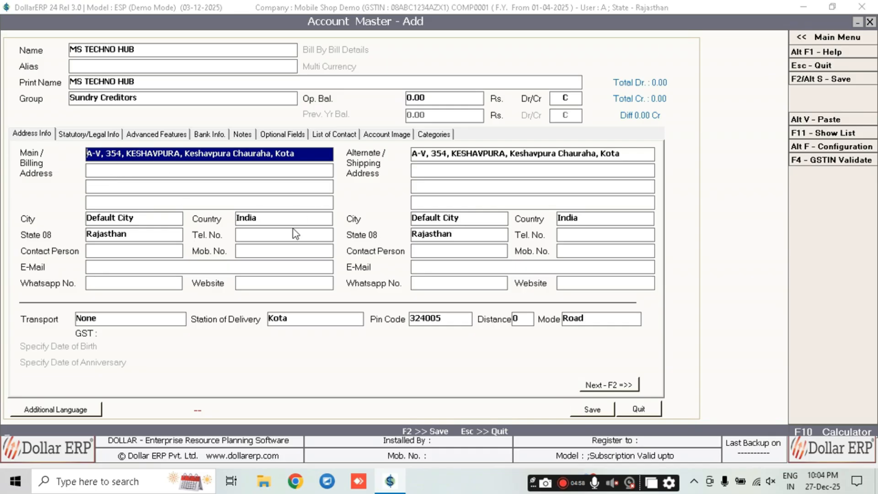
click(254, 251)
text(999999)
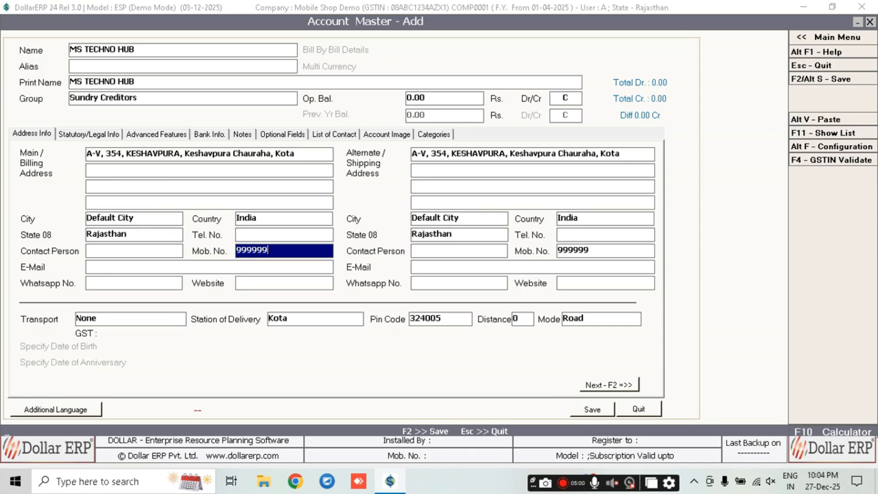
text(99)
key(Return)
Cancel the save prompt and move to the Statutory/Legal Info details
key(F2)
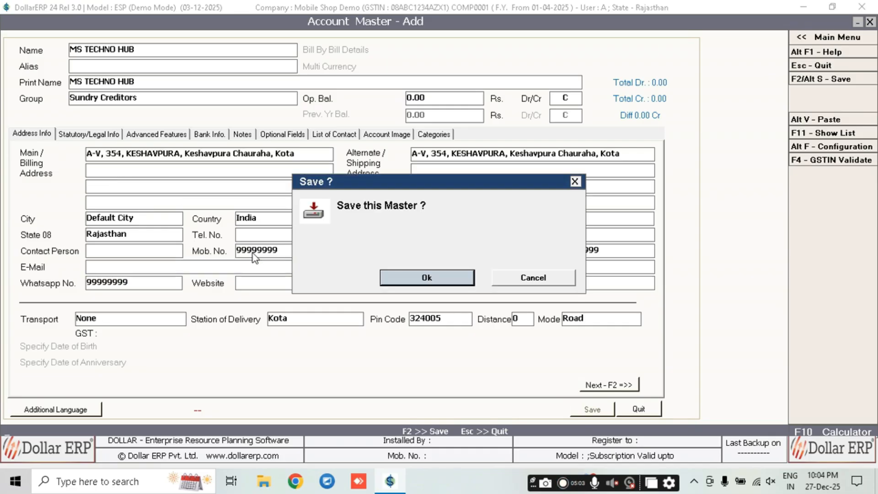
key(Tab)
key(Return)
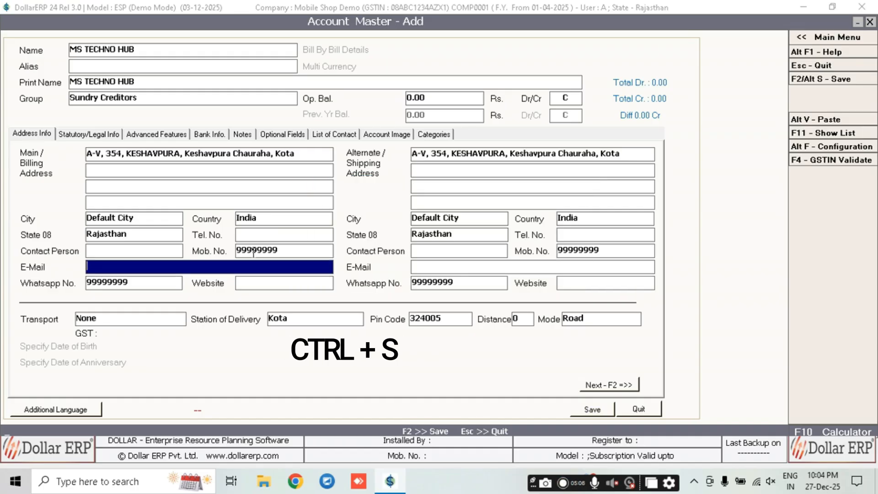
key(Up)
key(Up)
key(Up)
key(Up)
key(Up)
key(Up)
key(Up)
key(Up)
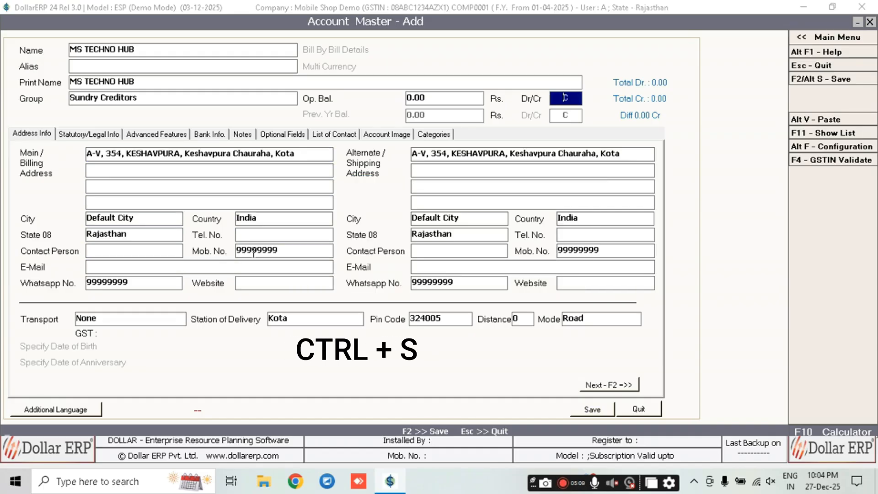
key(Down)
key(Down)
key(F2)
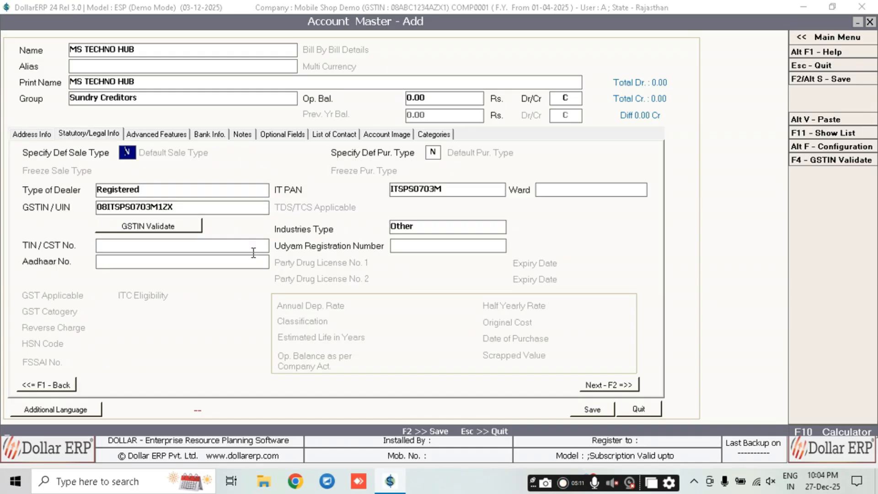
Set the Type of Dealer to Registered
click(142, 192)
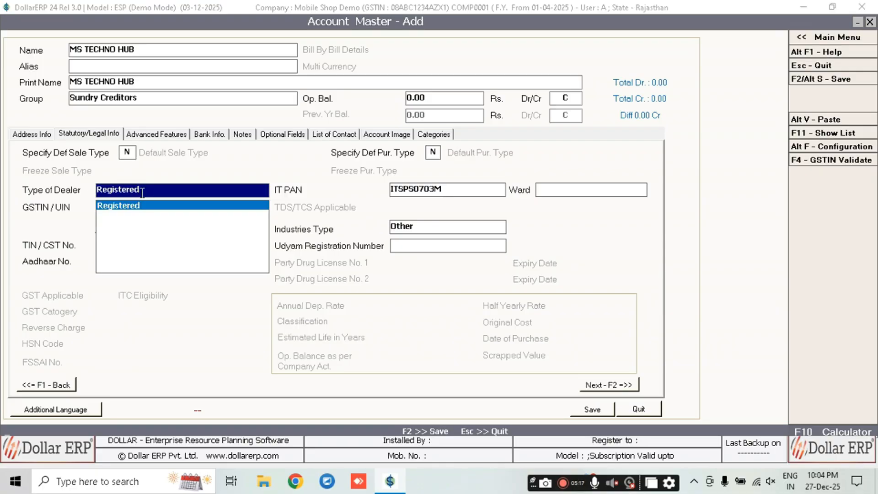
key(Down)
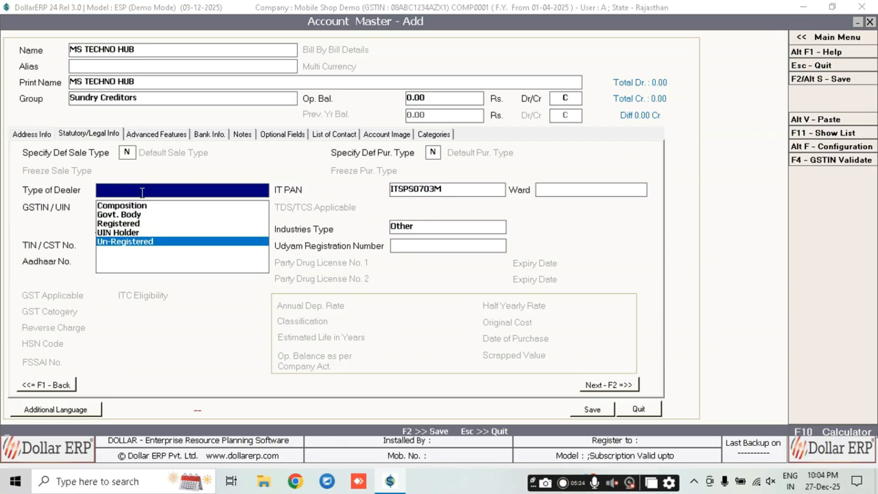
key(Up)
key(Up)
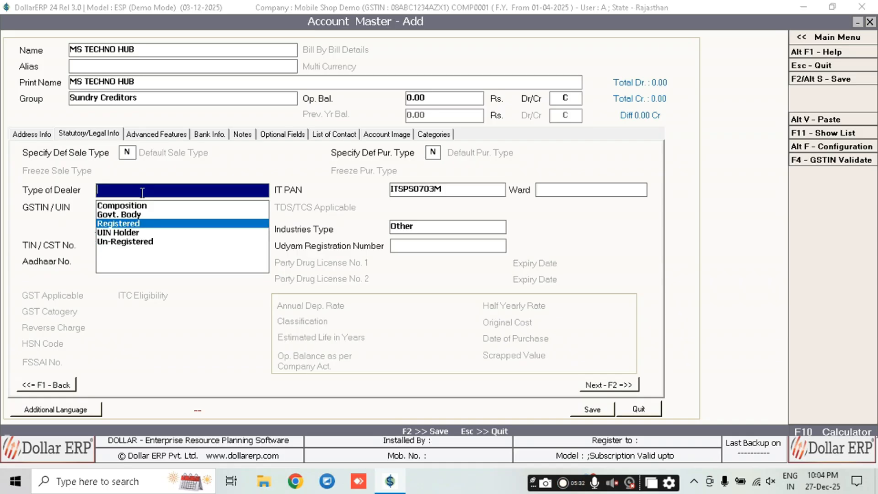
key(Up)
key(Up)
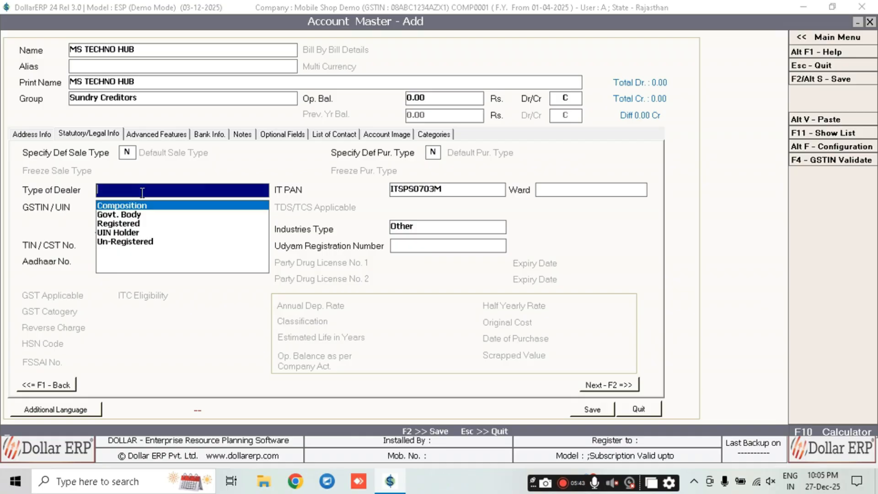
key(Down)
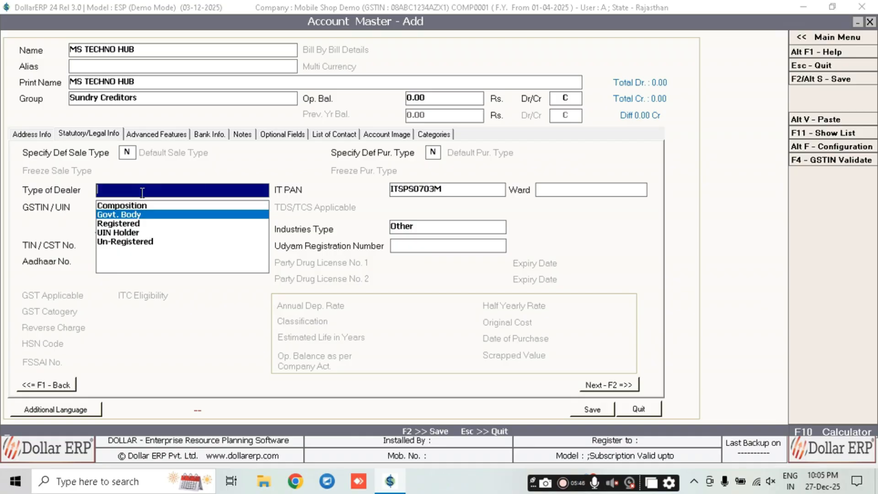
key(Down)
key(Up)
key(Up)
key(Down)
key(Down)
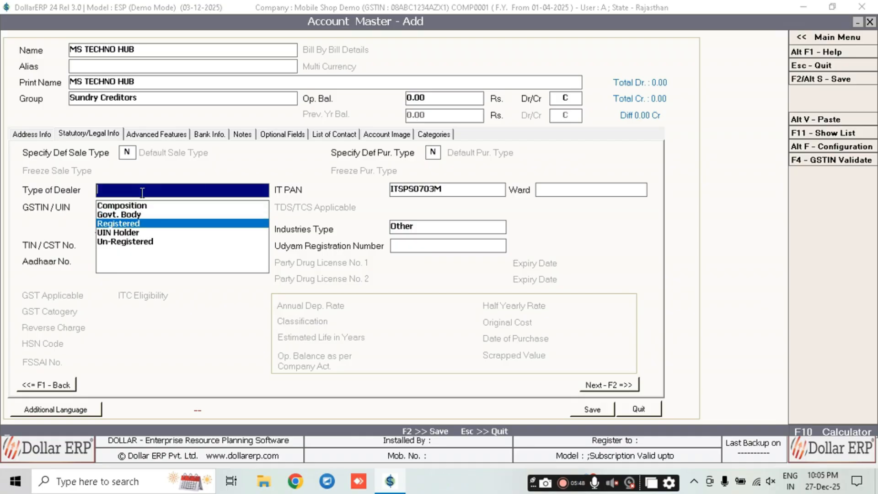
key(Up)
key(Down)
key(Return)
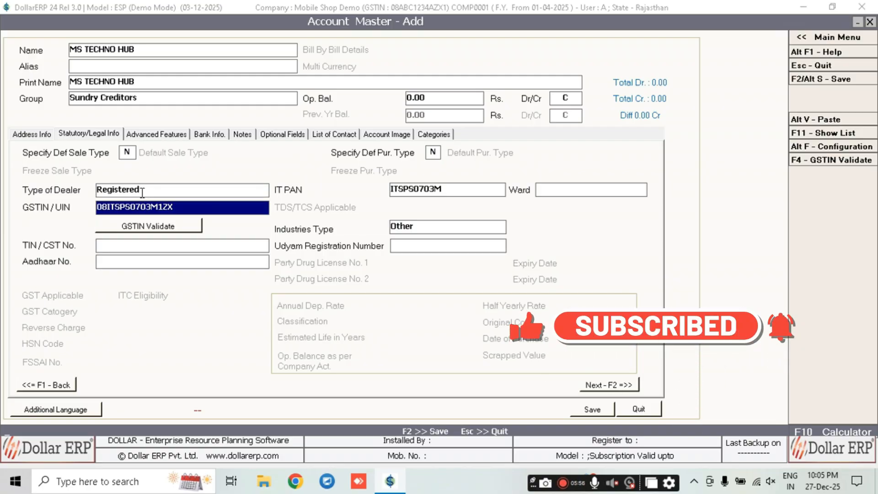
Revalidate the GSTIN to fill the PAN, update the master, and save the account
click(146, 227)
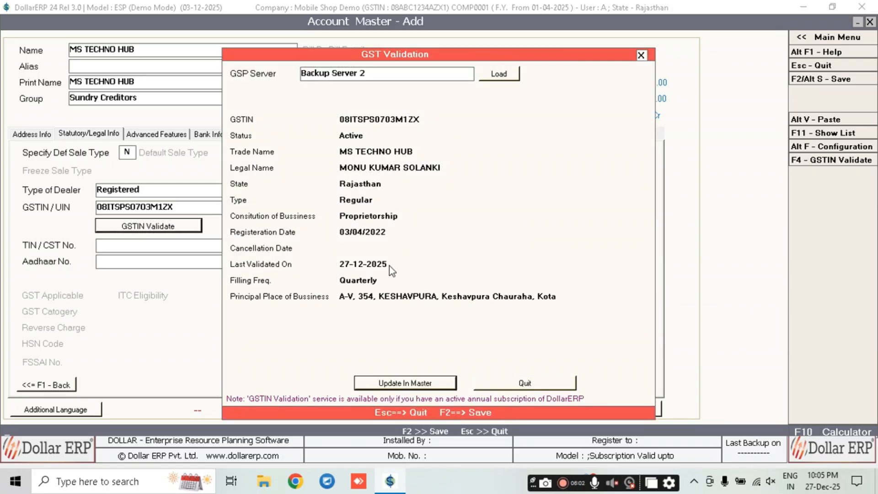
click(384, 381)
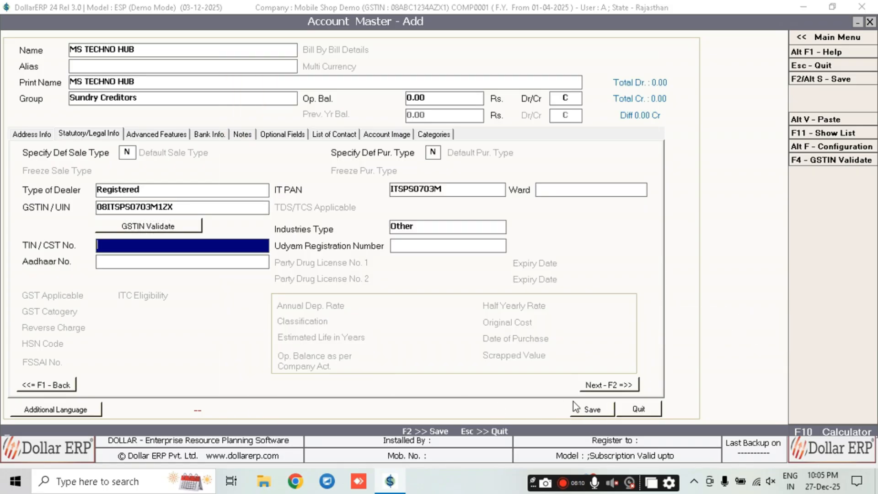
key(F2)
key(Return)
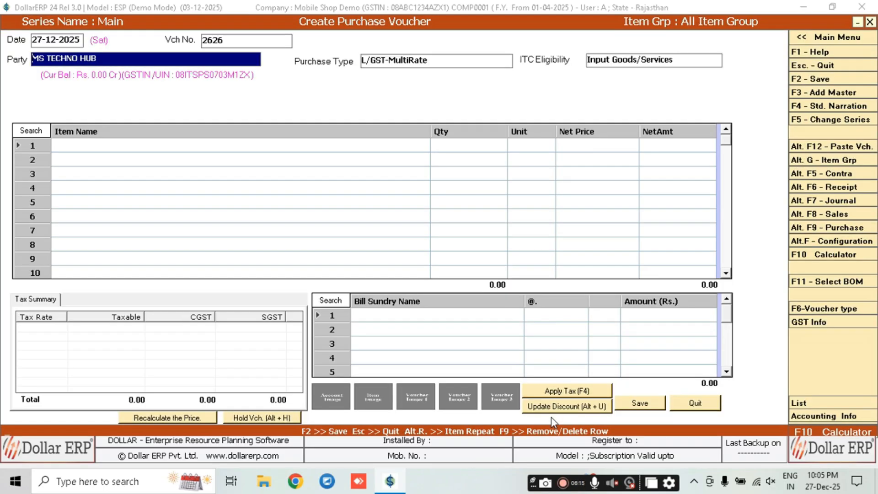
Choose MS TECHNO HUB as the voucher's party and return to the purchase type
key(space)
key(Down)
key(Down)
key(Down)
key(Down)
key(Down)
key(Up)
key(Down)
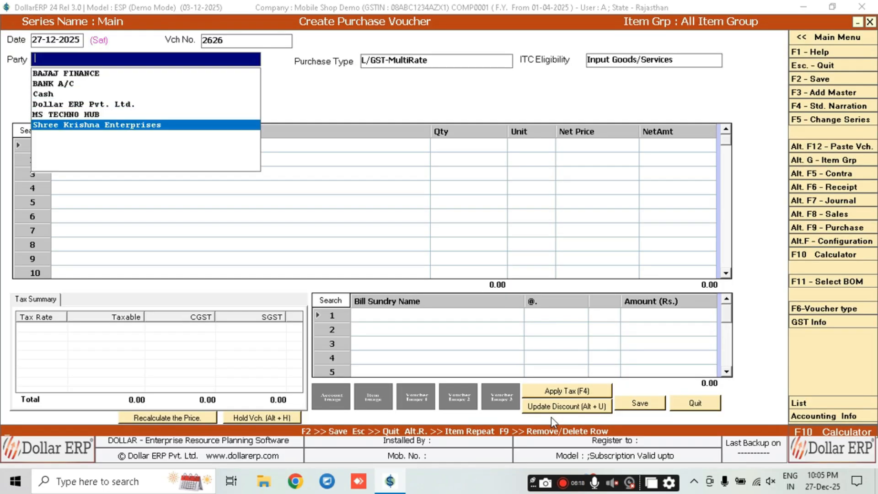
key(Up)
key(Down)
key(Up)
key(Return)
key(Return)
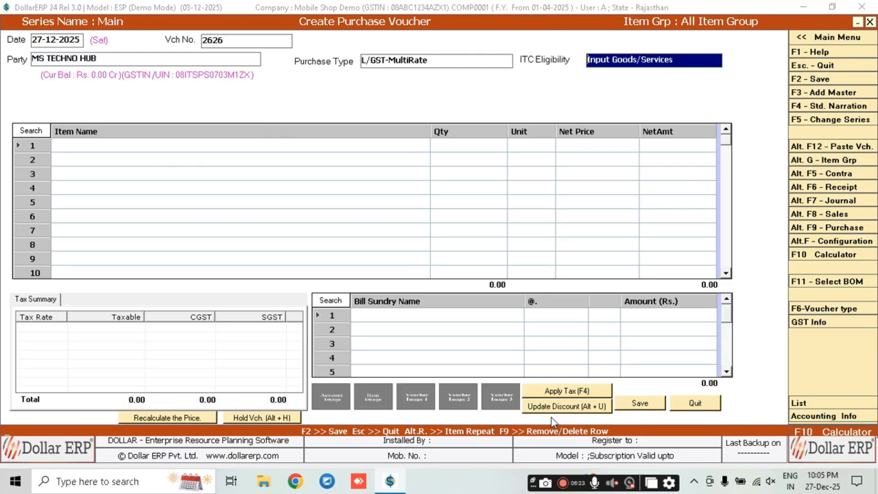
key(shift+Tab)
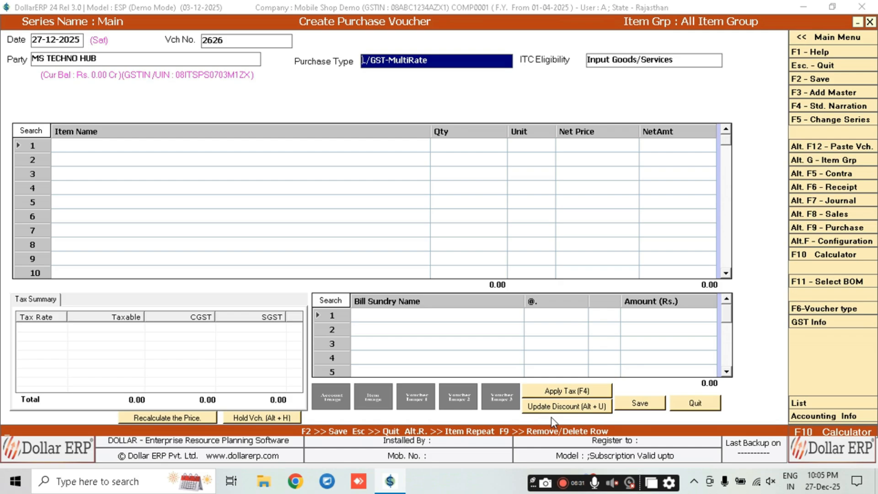
Filter the purchase types by 'mul' and browse the matching options
text(mul)
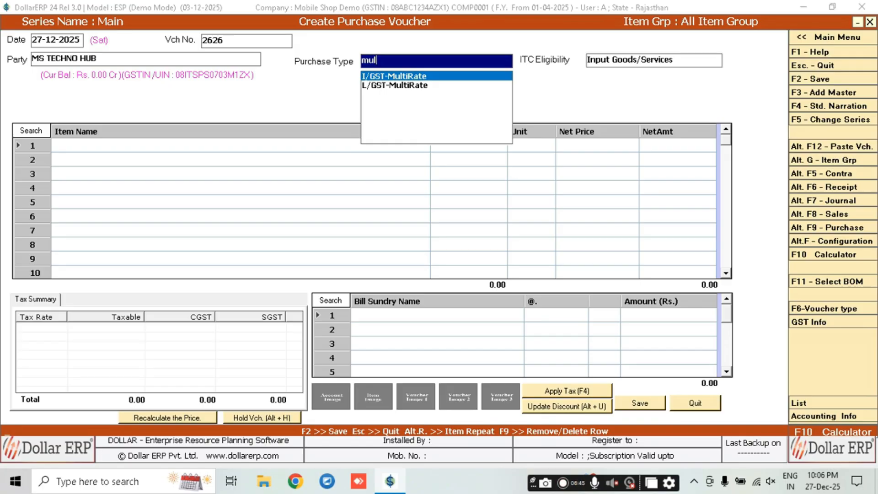
key(Down)
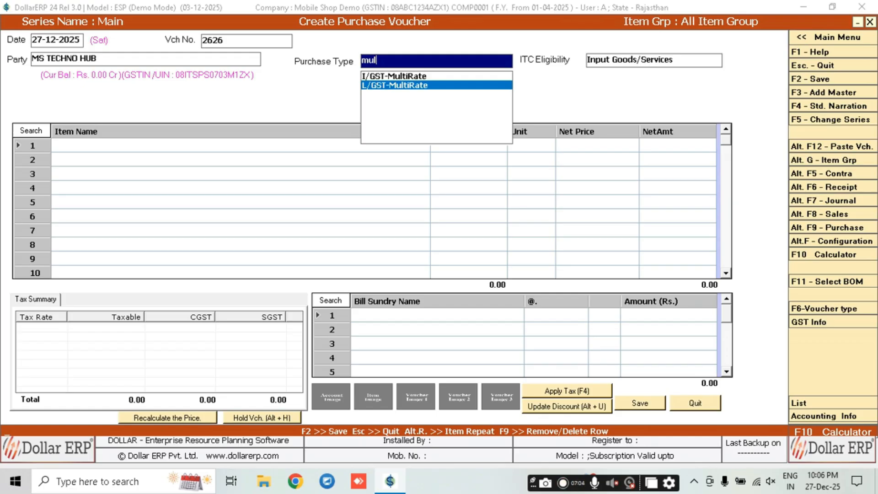
key(BackSpace)
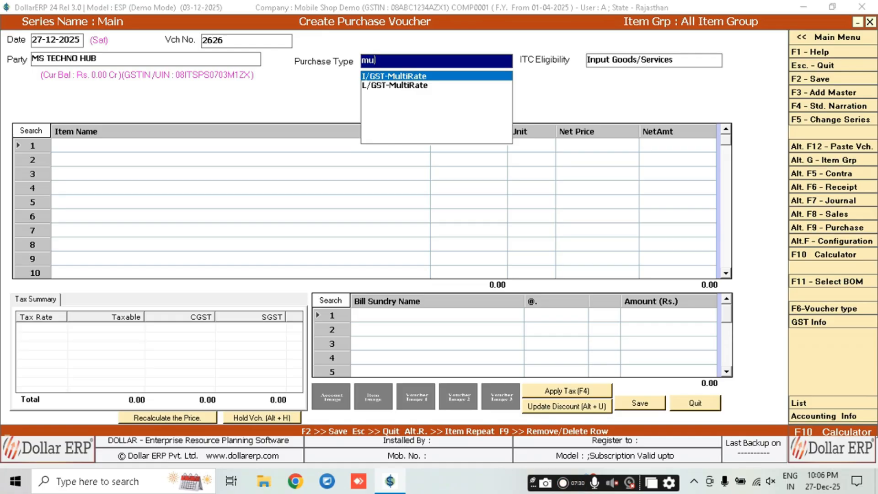
key(Down)
key(Up)
key(Down)
key(Up)
key(Escape)
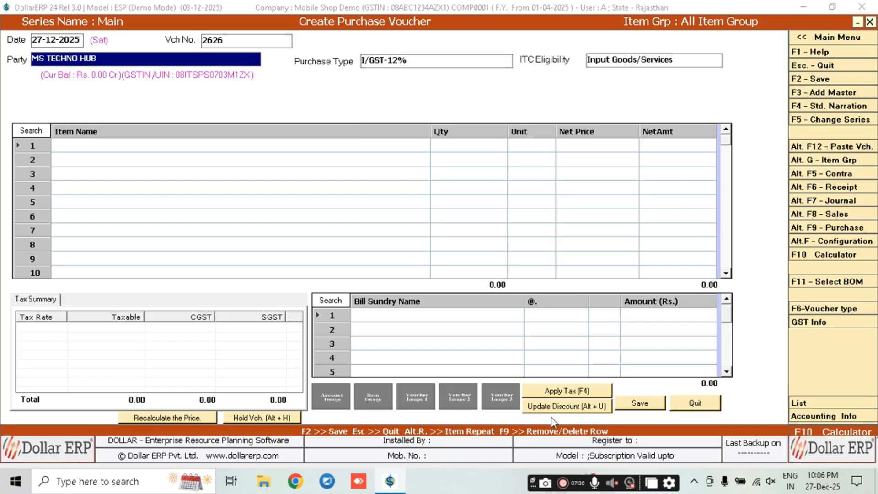
key(Return)
Select L/GST-MultiRate as the purchase type and move on to the first item row
text(tax)
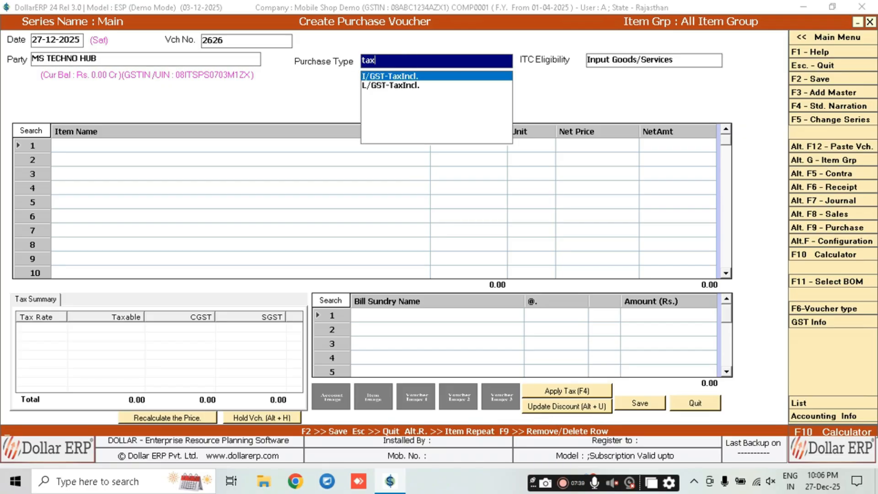
key(Down)
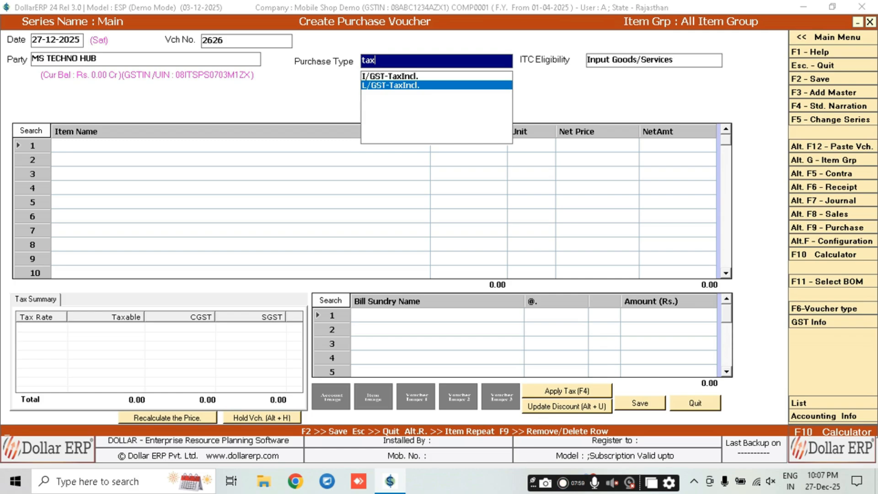
key(BackSpace)
key(BackSpace)
key(BackSpace)
text(mu)
key(Down)
key(Return)
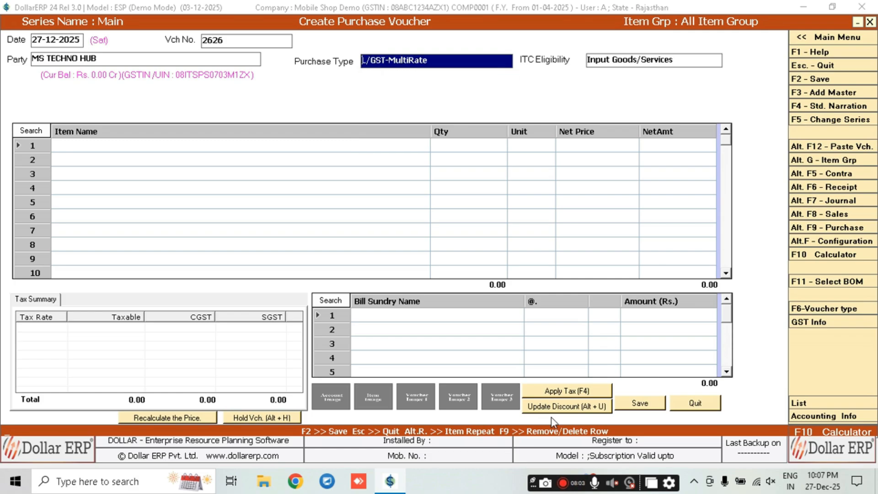
key(Return)
key(Return)
key(Down)
key(Down)
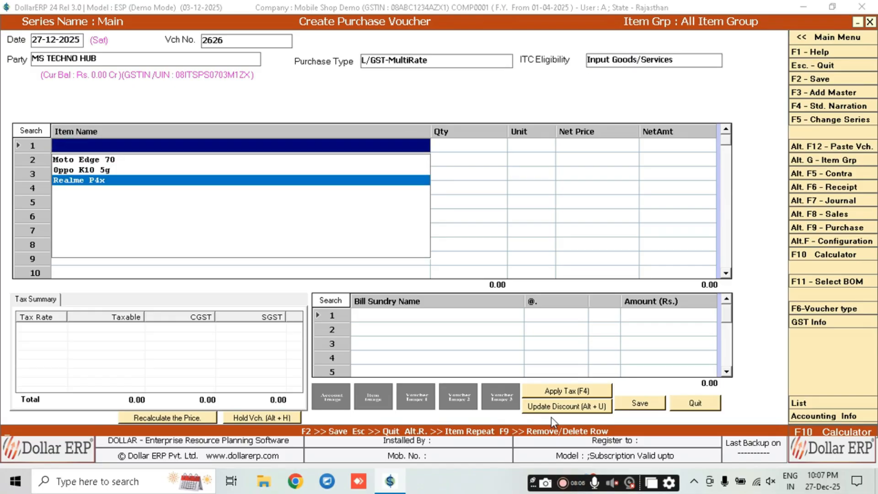
Select Oppo K10 5g as the item on row 1
key(Up)
key(Up)
key(Down)
key(Up)
key(Down)
key(Up)
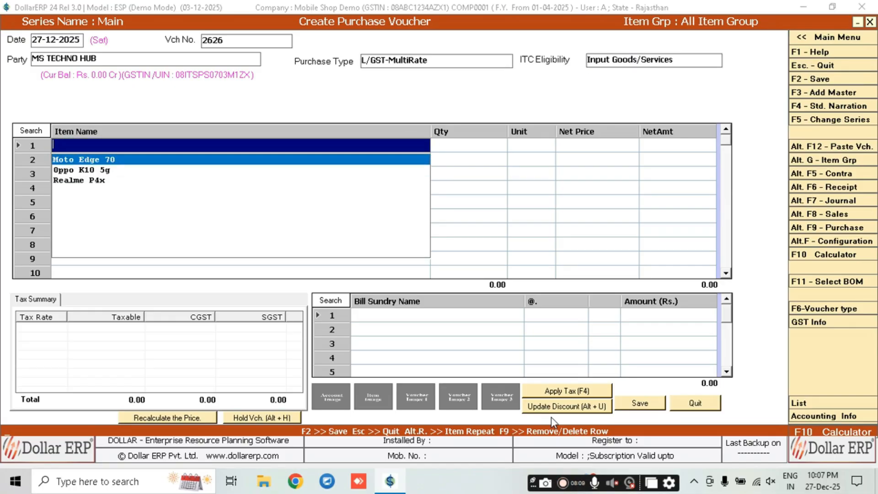
key(Down)
key(Down)
key(Up)
key(Down)
key(Up)
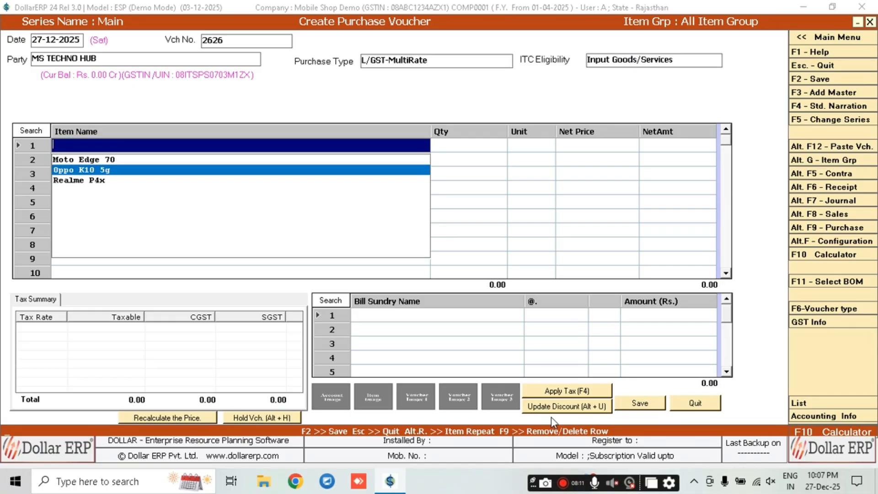
key(F3)
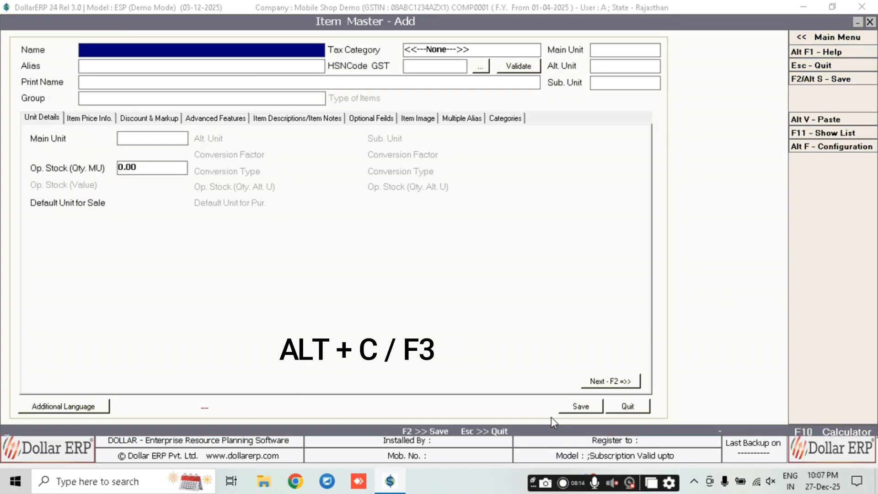
key(Escape)
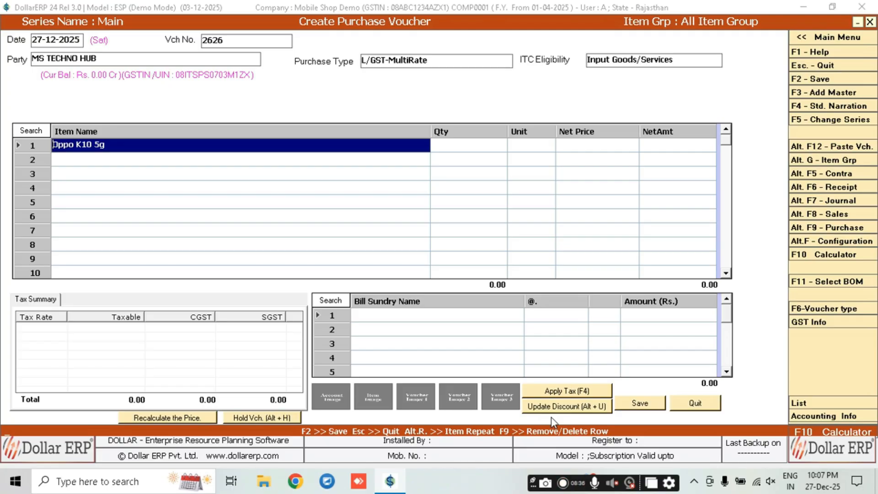
key(Return)
Set the quantity to 2 and bring up its serial number configuration
text(1)
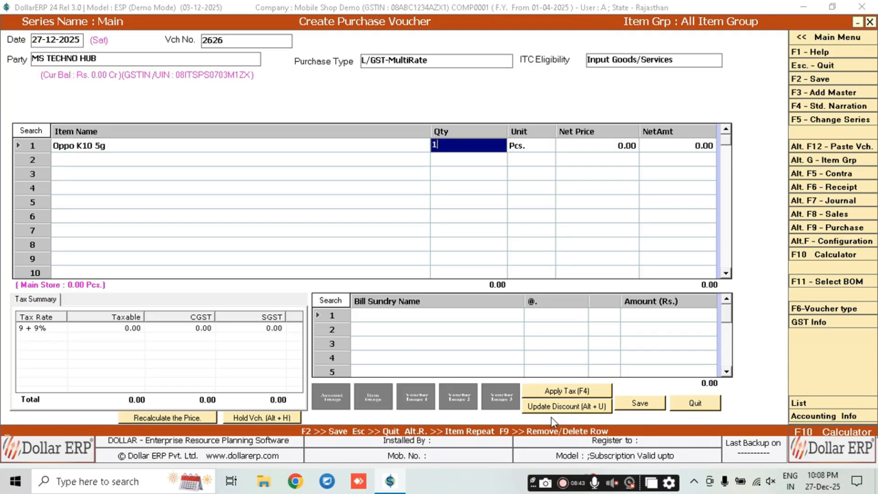
key(Return)
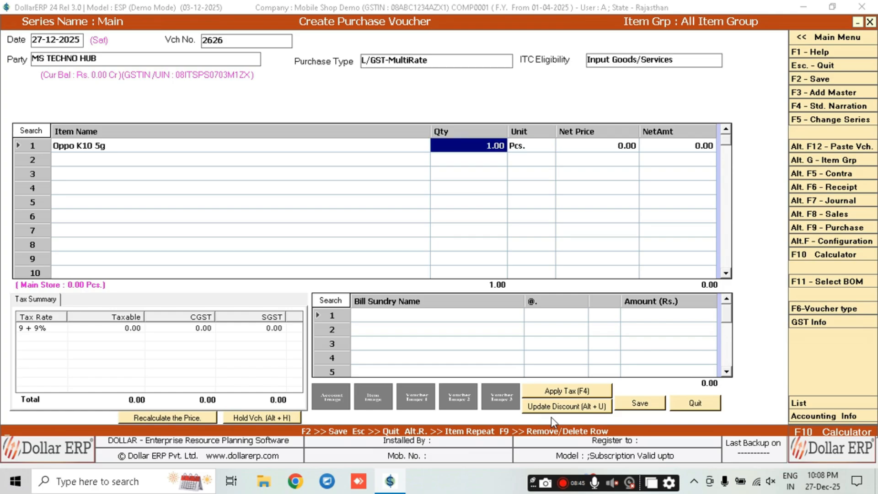
text(2)
key(Return)
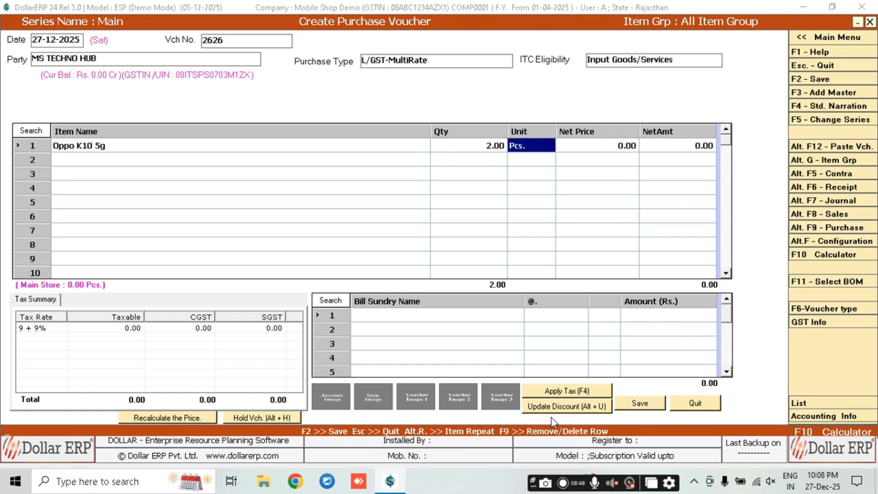
key(Return)
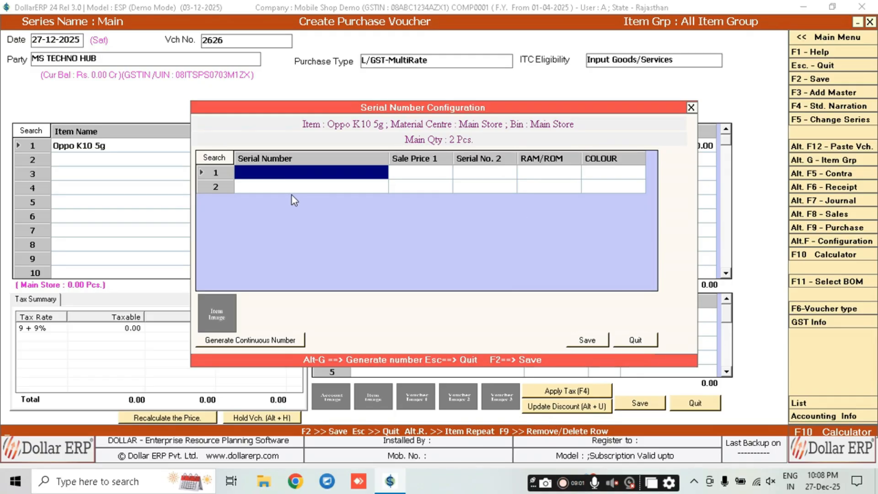
Enter serial number 1111 with Serial No. 2 of 2222 for the first Oppo K10 5g unit, keeping 14,999.00
text(1111)
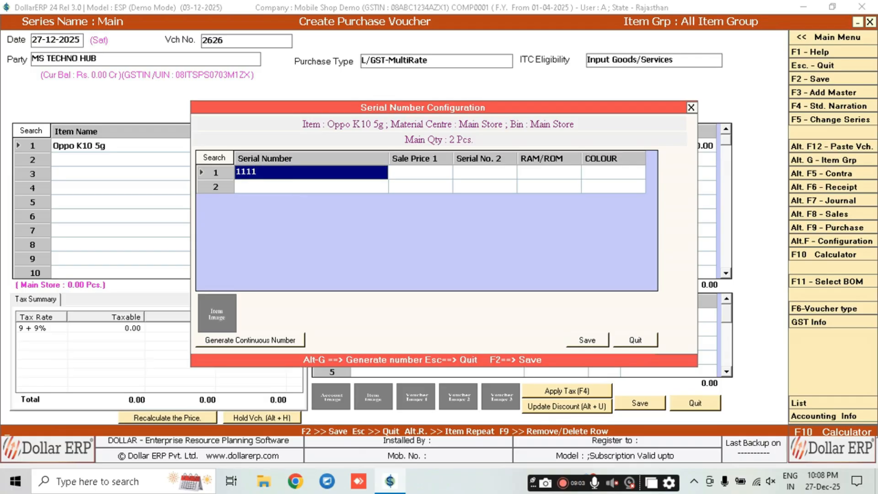
key(Return)
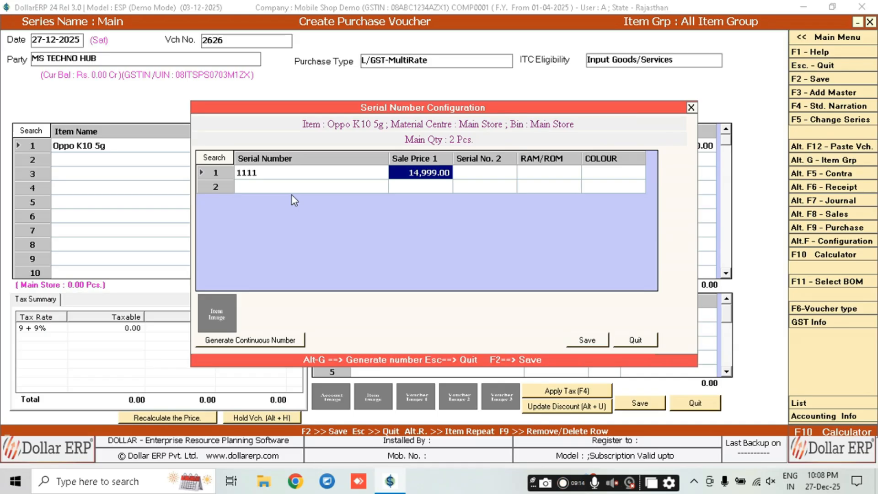
key(Tab)
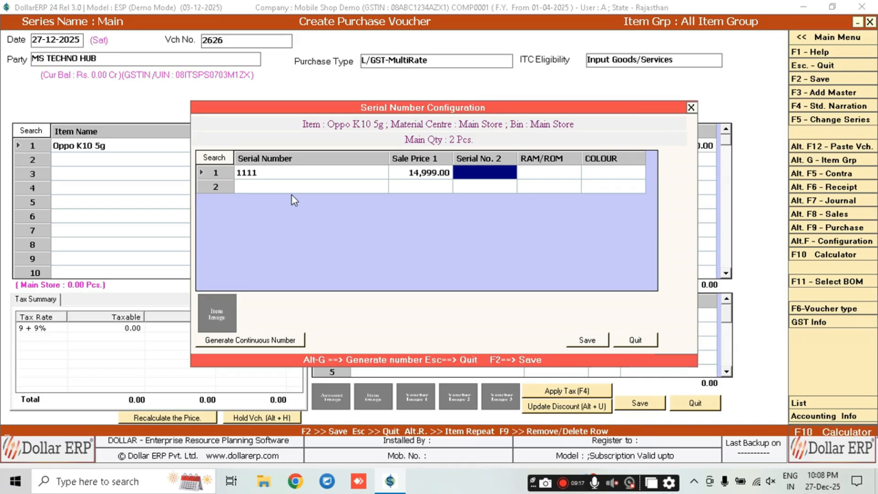
text(2222)
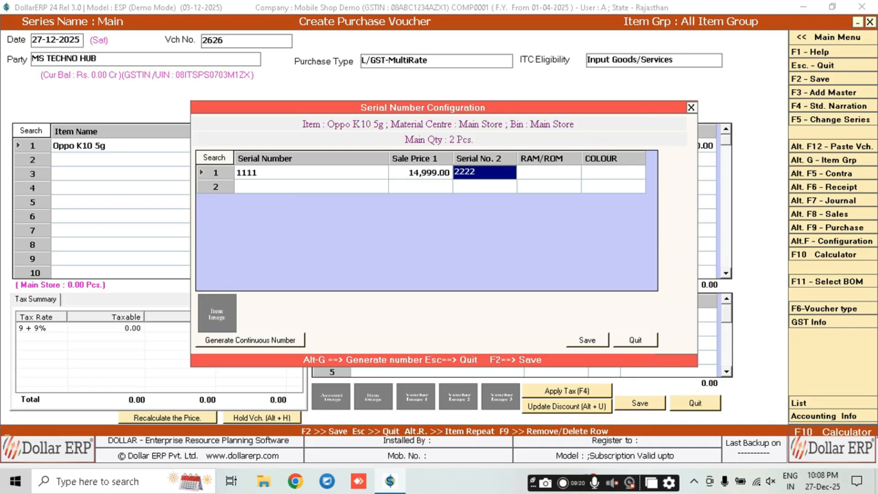
key(Tab)
Set the first unit's RAM/ROM to 6/128 and its colour to Gray
key(Down)
key(Up)
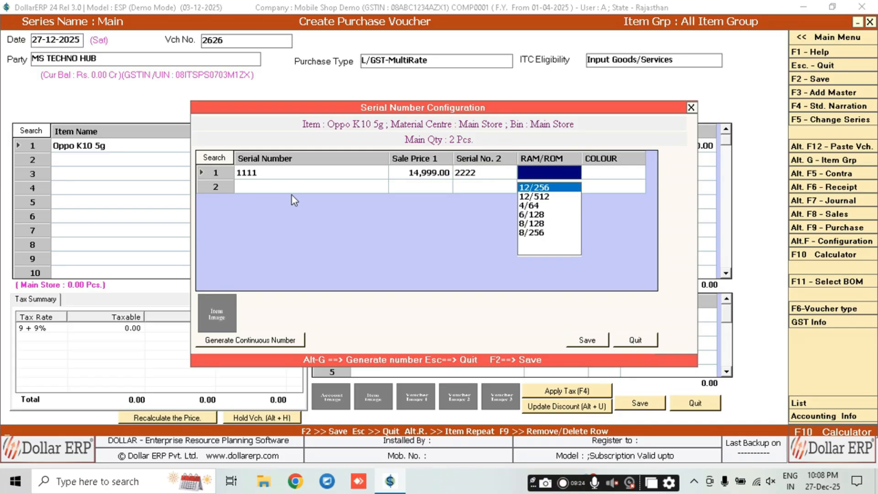
key(Down)
key(Up)
key(Down)
key(Down)
key(Down)
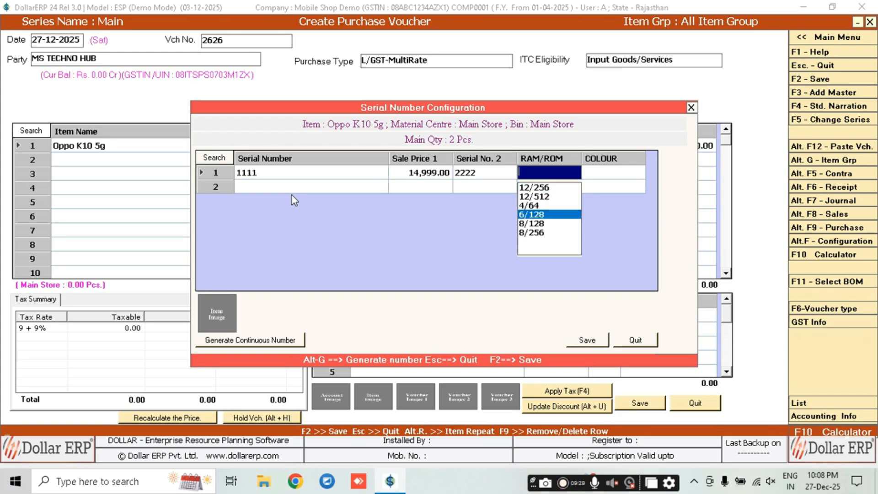
key(Return)
key(Down)
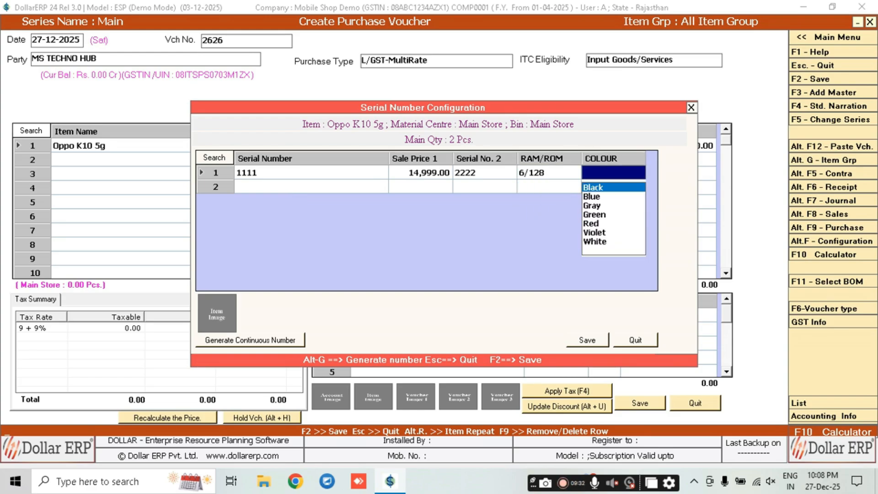
key(Down)
key(Down)
key(Up)
key(Down)
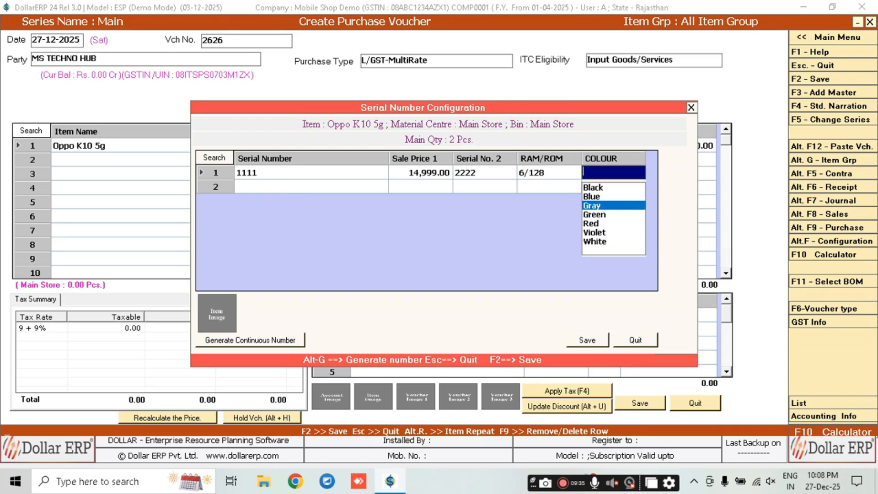
key(Up)
key(Down)
key(Down)
key(Down)
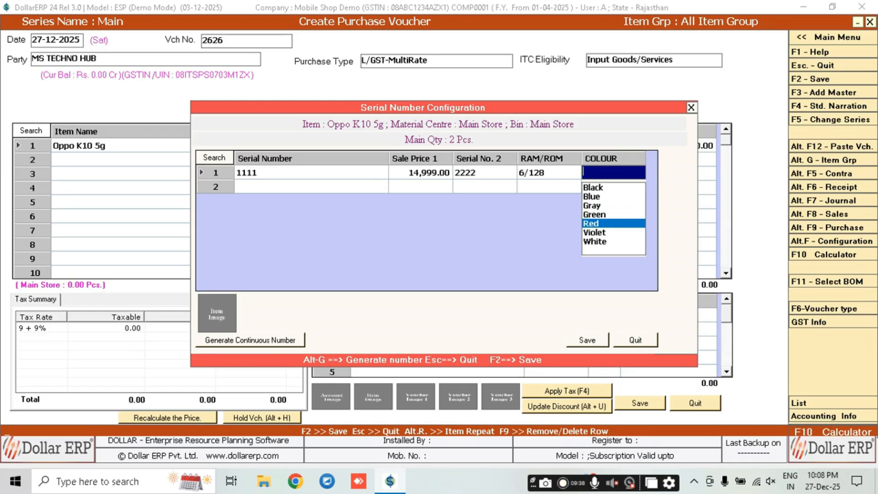
key(Down)
key(Down)
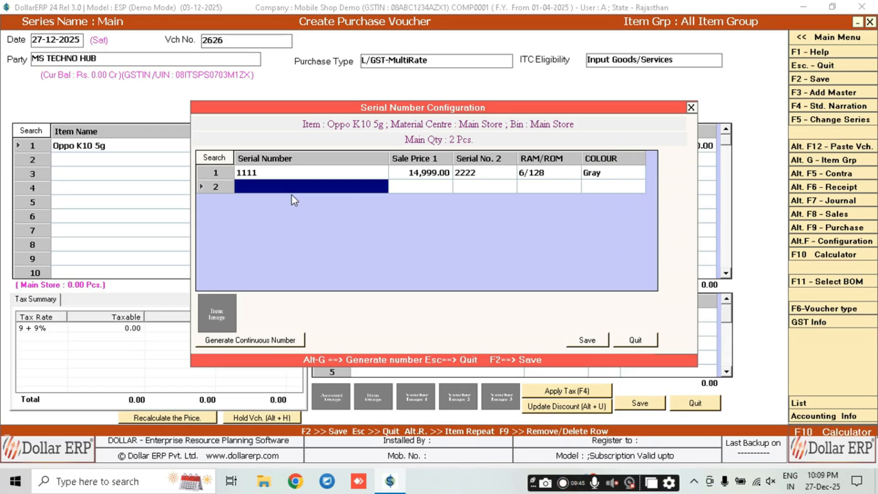
Enter serial 333 in Black for the second unit and save the serial details
text(222)
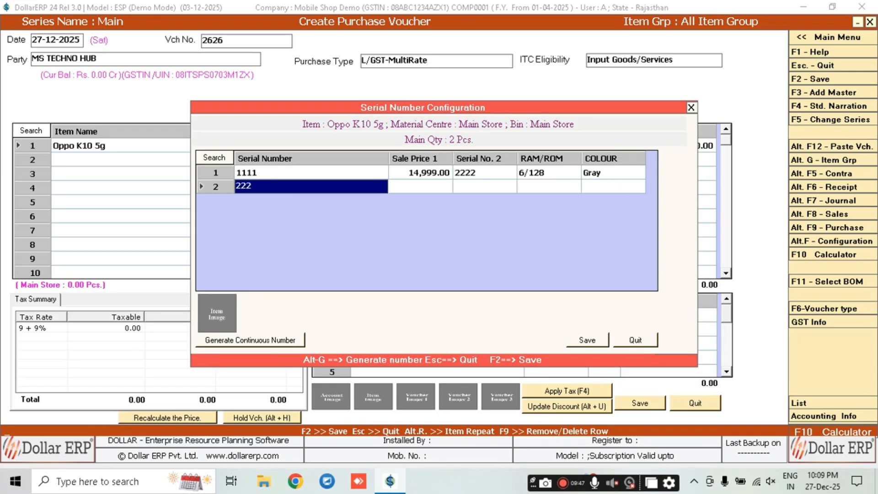
key(BackSpace)
key(BackSpace)
key(BackSpace)
text(333)
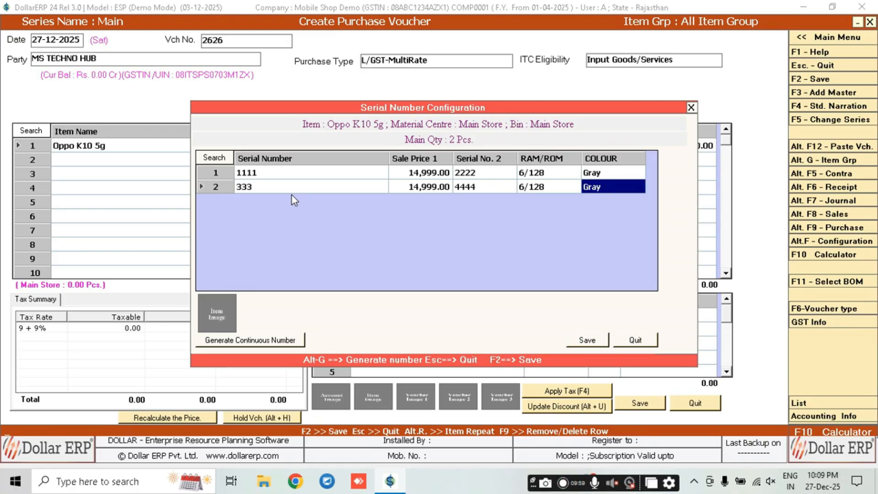
text(b)
key(Return)
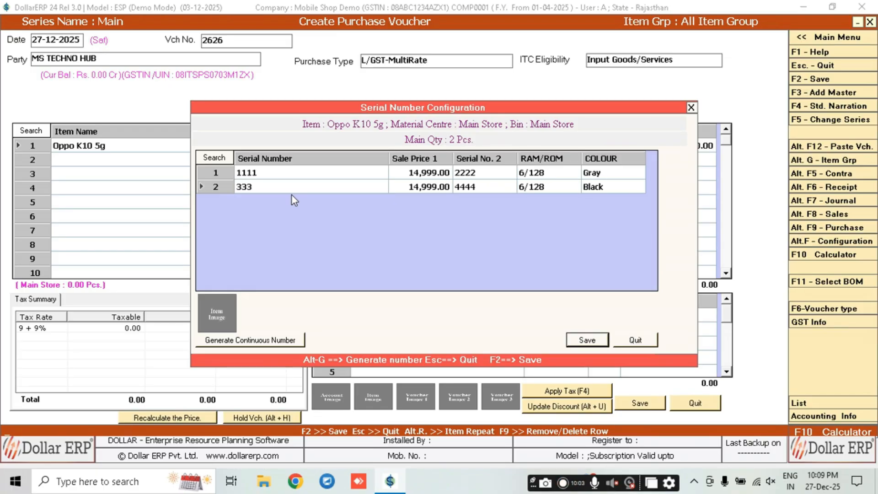
key(Return)
key(Return)
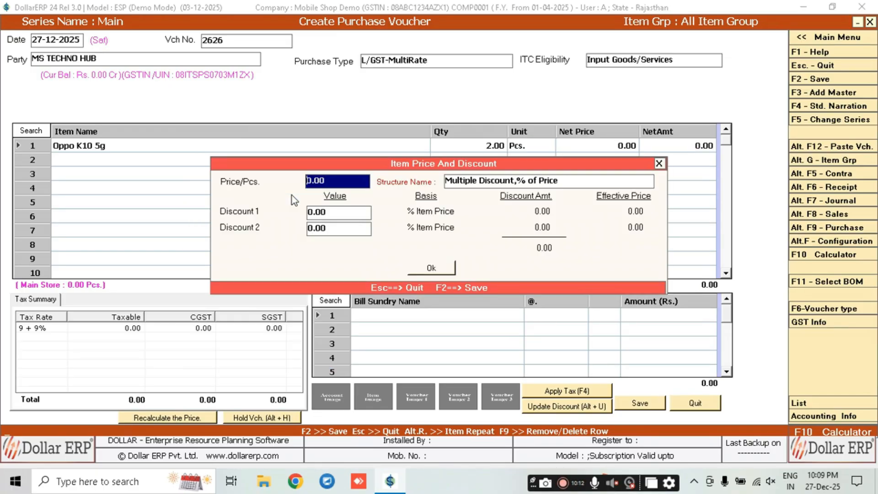
Enter 11,000 per piece with two successive 2% discounts and apply them to row 1
text(11000)
key(Return)
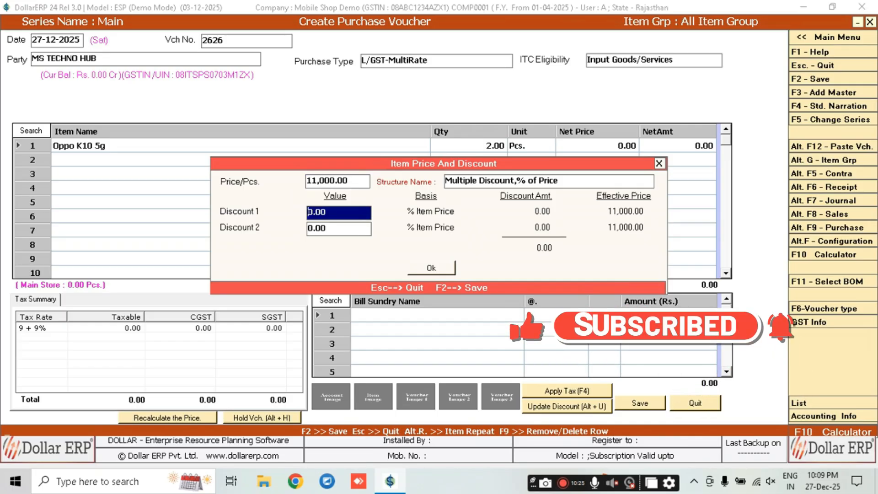
text(2)
key(Return)
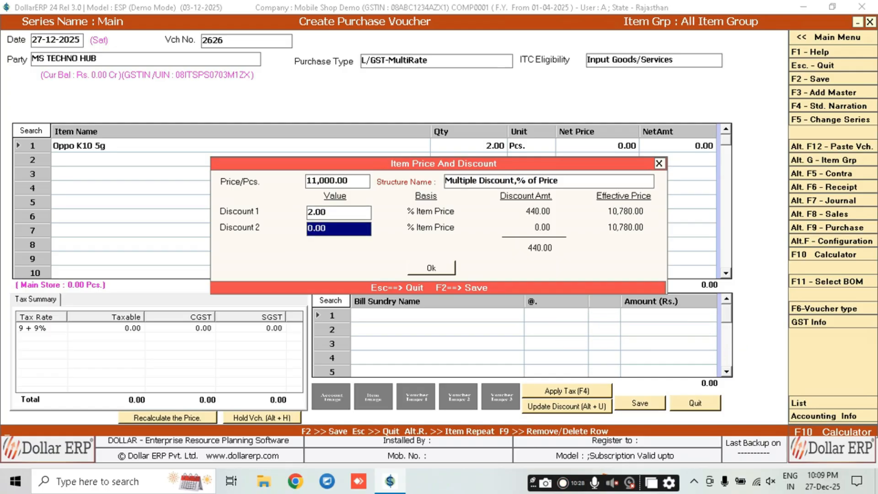
text(2)
key(Return)
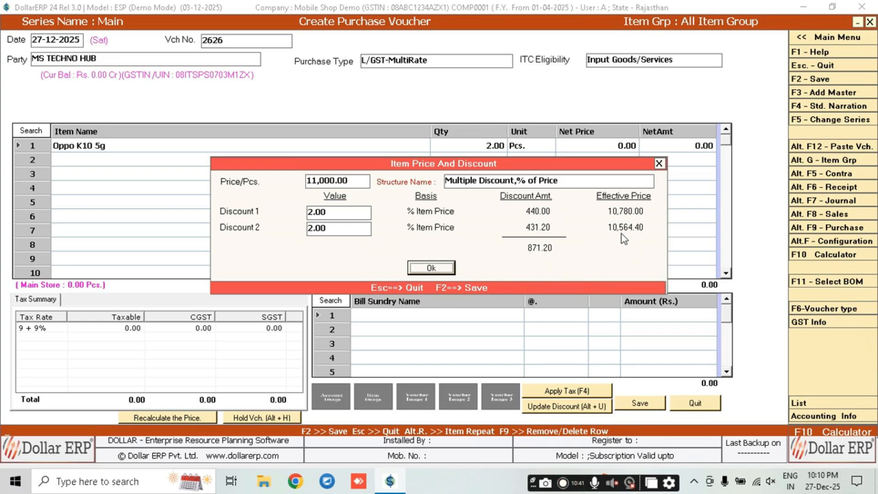
key(Return)
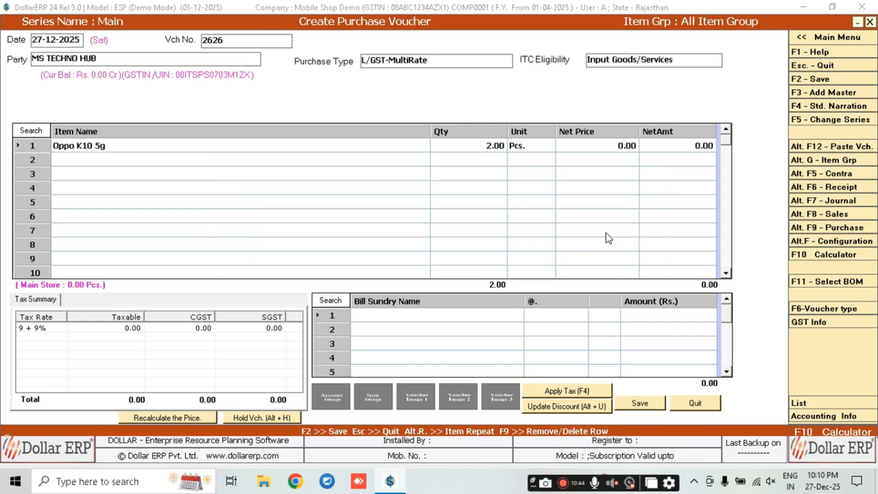
Create a new item named Iphone 15 in the APPLE group from row 2's item list
key(Return)
key(Return)
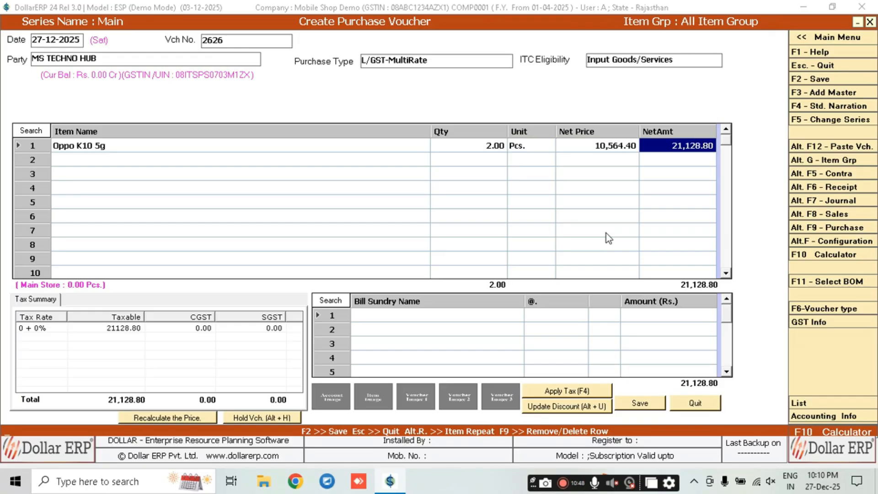
key(Return)
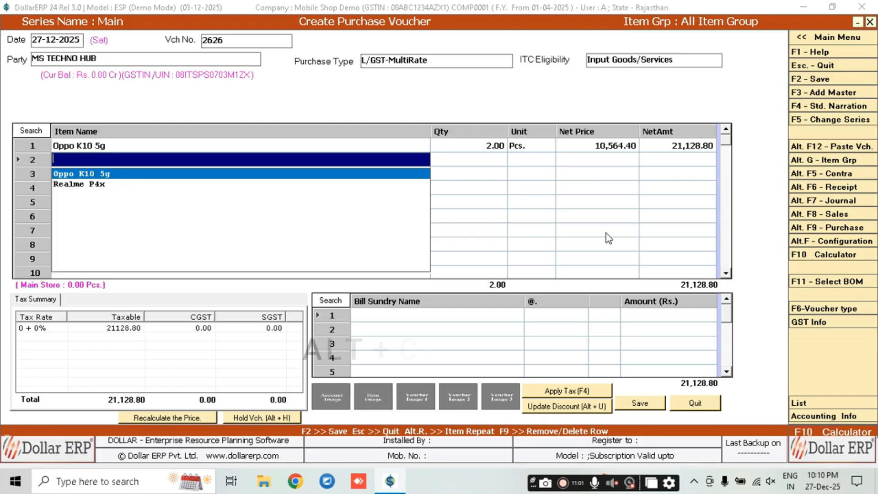
key(alt+c)
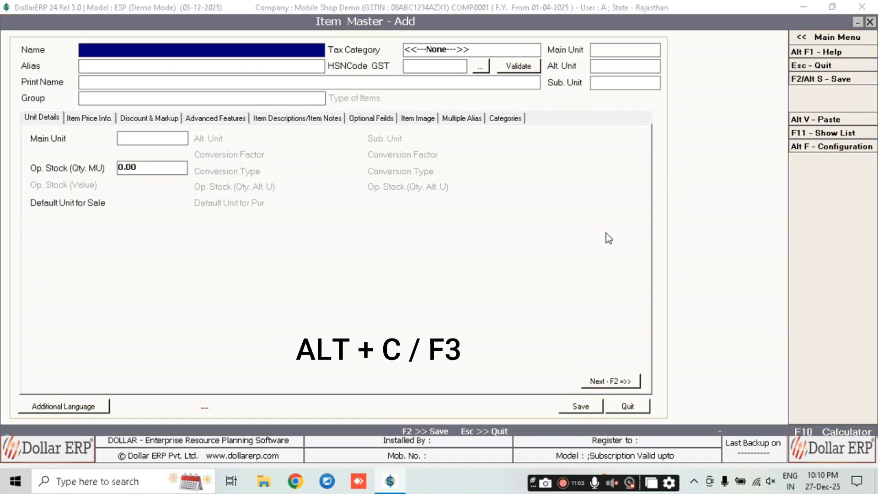
text(Iphone 15)
key(Return)
key(Return)
key(Return)
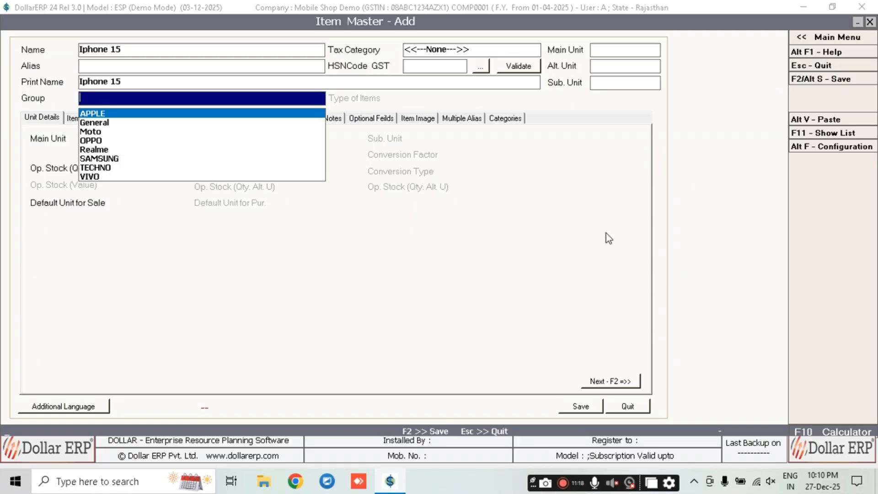
key(Return)
key(Return)
key(Return)
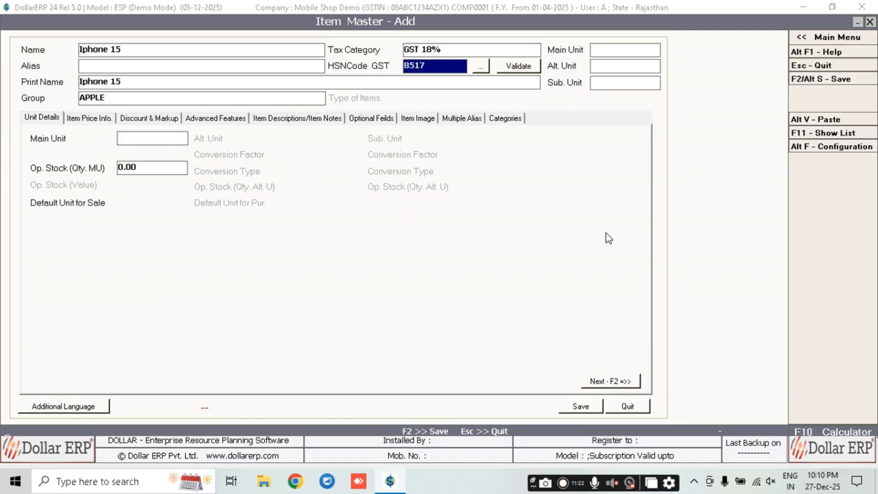
Set Pcs. as Iphone 15's main unit and save the item
key(Return)
text(p)
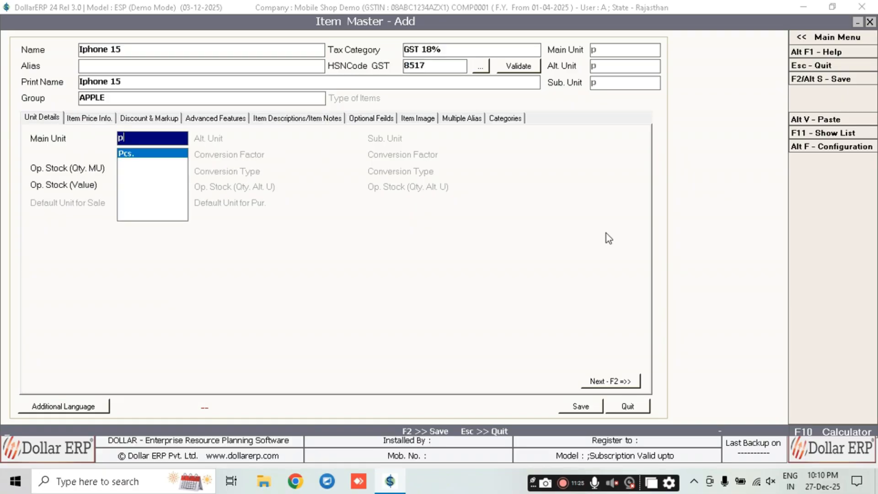
key(Return)
key(Return)
key(Up)
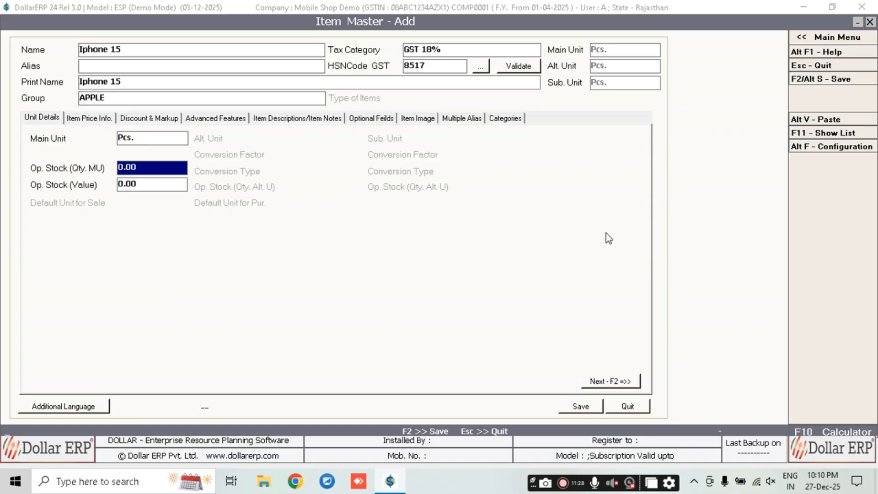
key(Return)
key(Return)
key(Return)
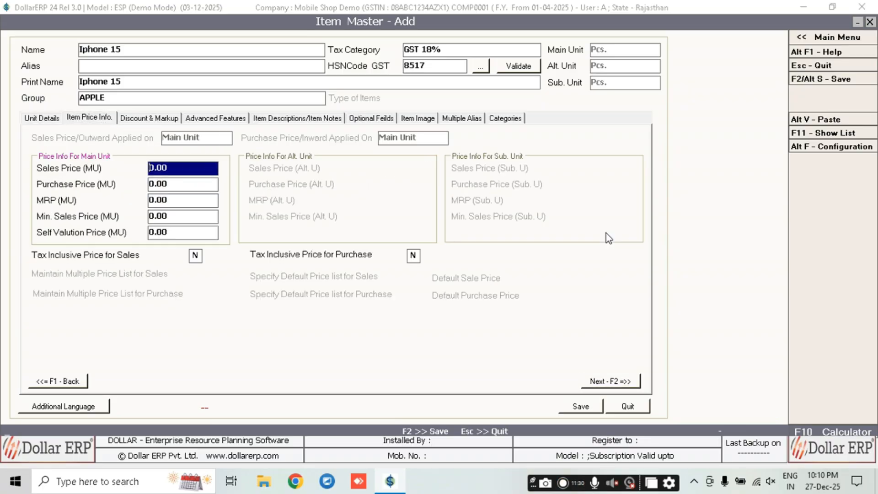
key(F2)
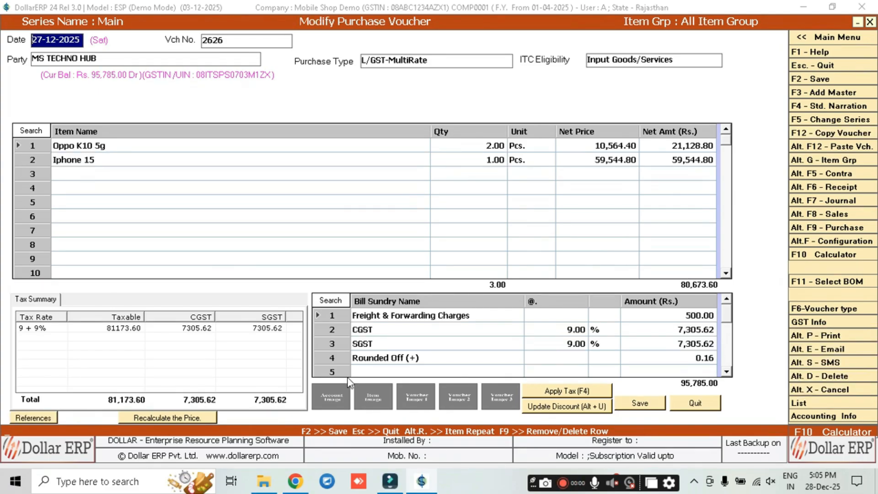
Leave the voucher and browse the Master > Account and Master > Item create forms without saving
key(Escape)
key(Return)
key(Left)
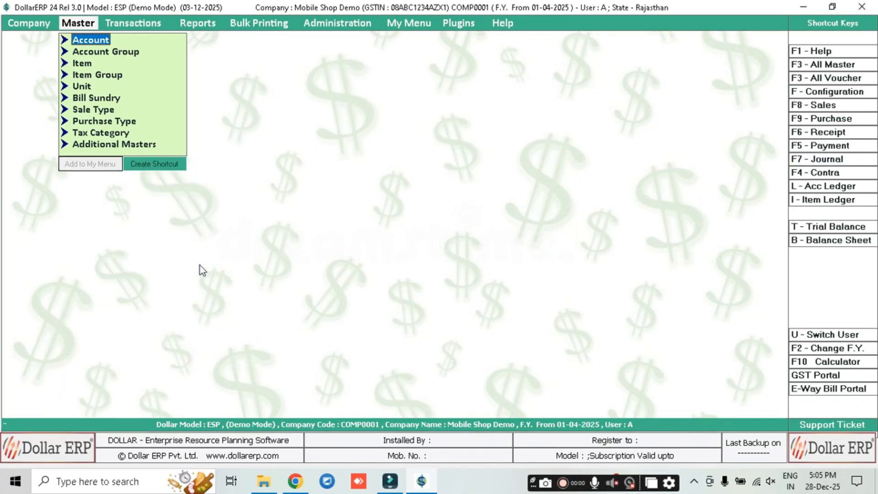
key(Return)
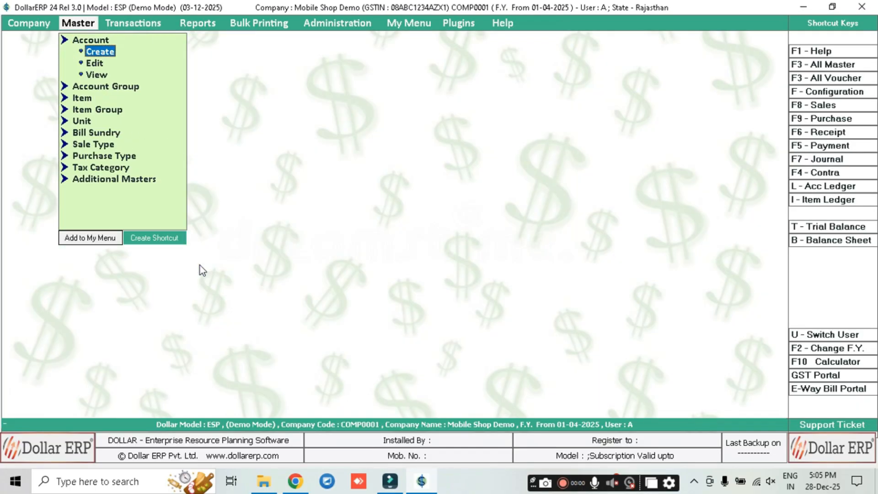
key(Return)
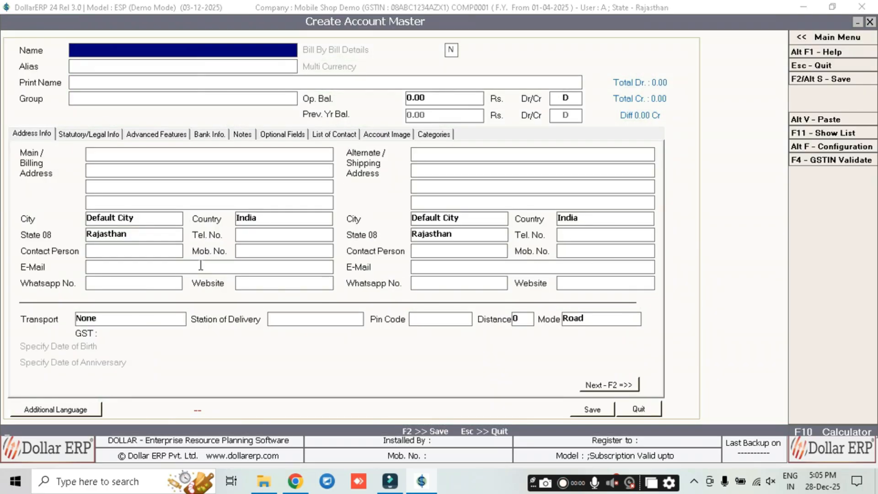
key(Escape)
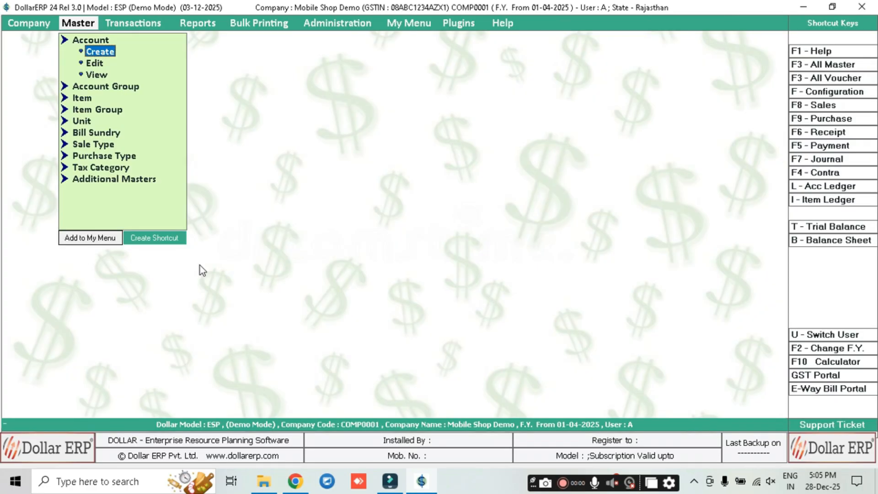
key(Right)
key(Left)
key(Down)
key(Down)
key(Return)
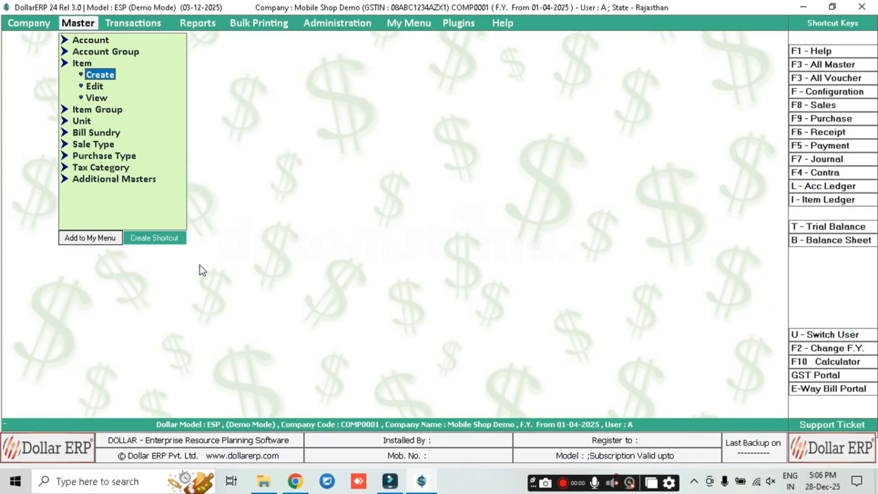
key(Return)
key(Escape)
View Moto Edge 70 in Item Edit unchanged, then confirm Iphone 15 quantity as 1 Pcs
key(Down)
key(Return)
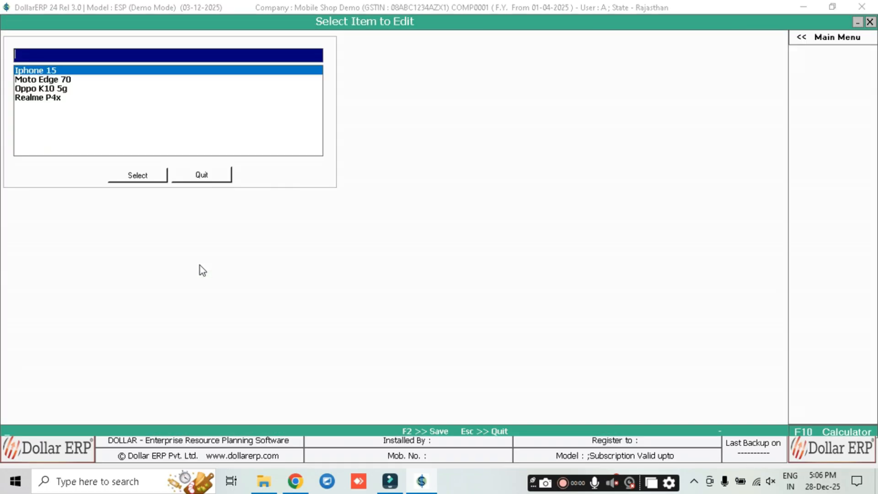
key(Down)
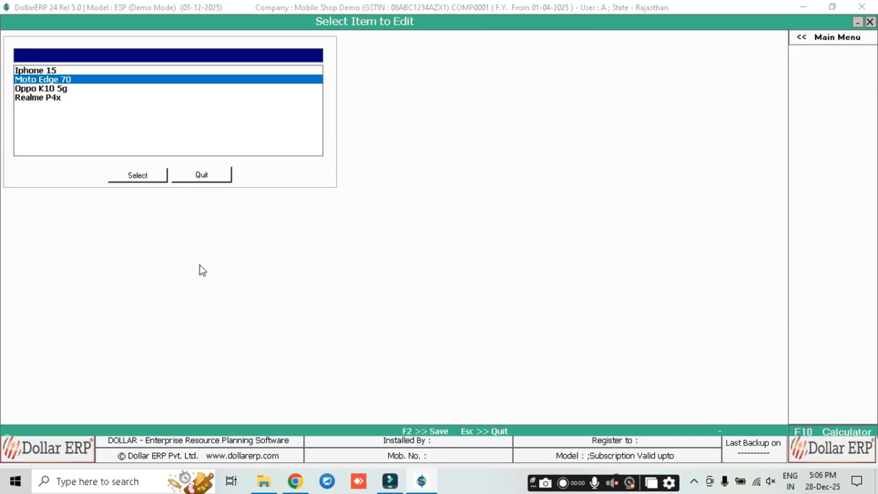
key(Return)
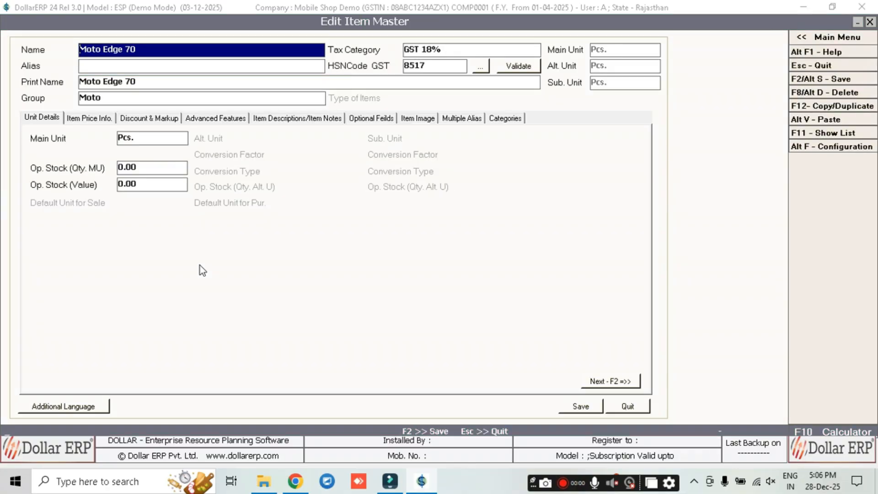
key(Return)
key(Return)
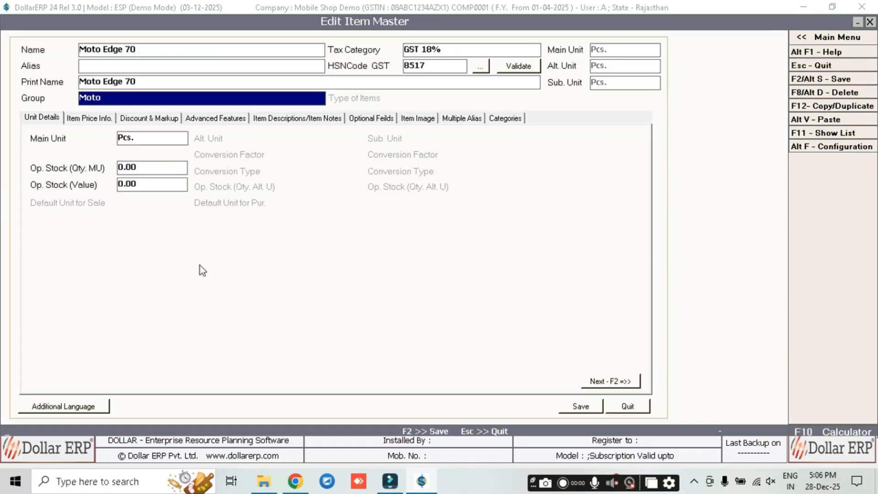
key(Return)
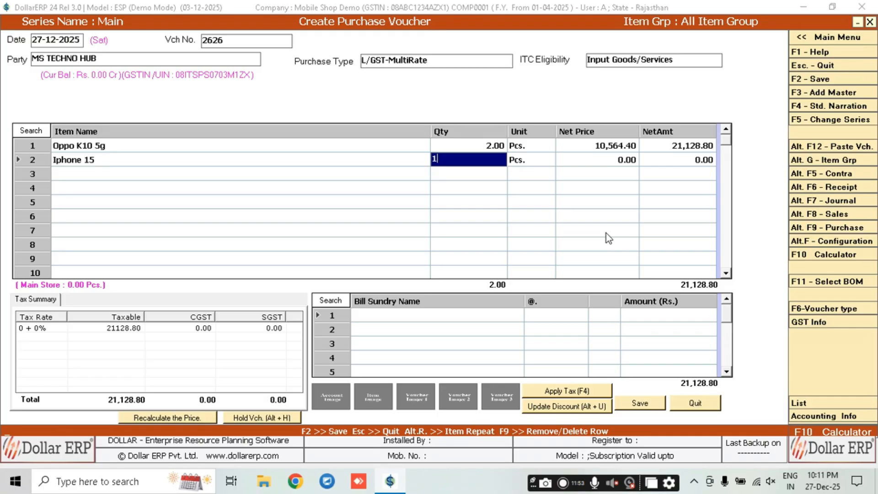
key(Return)
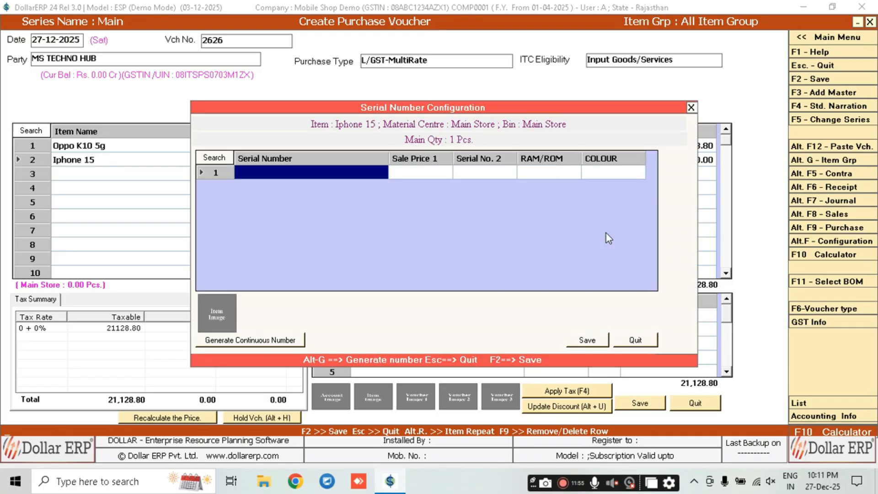
Enter serial 122, sale price 65,000 and Serial No. 2 of 223 for the Iphone 15
text(122)
key(Return)
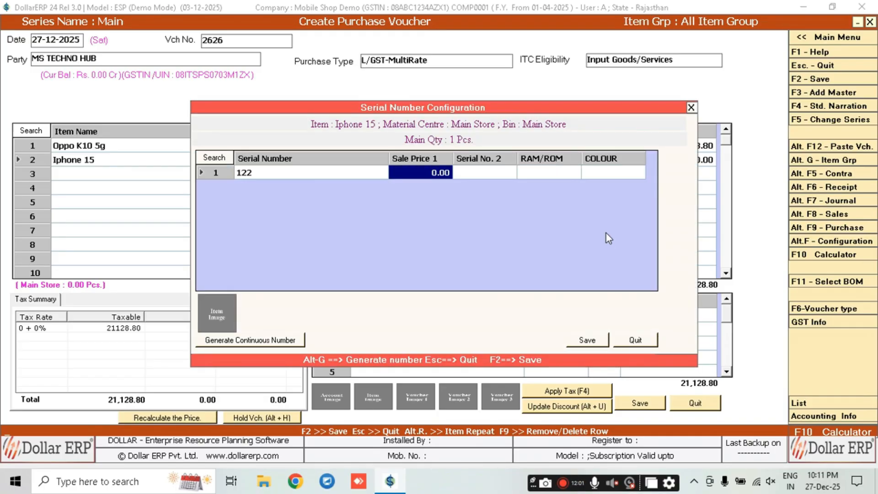
text(65000)
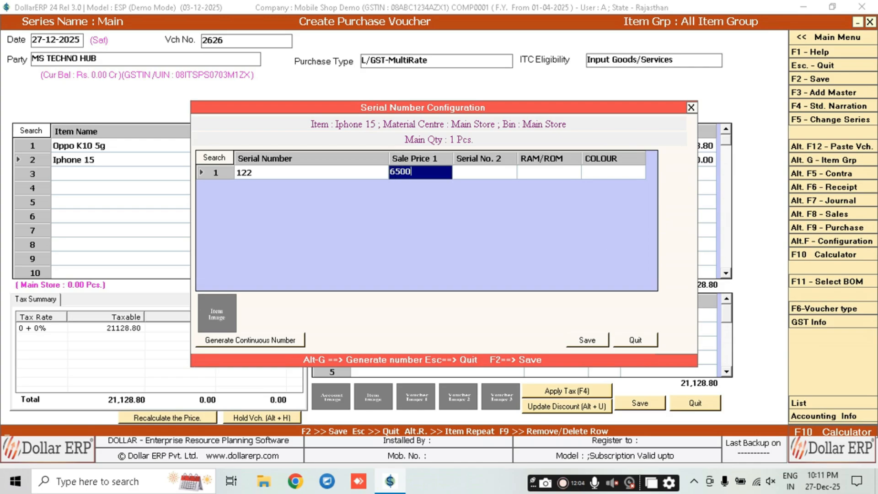
key(Return)
text(223)
key(Return)
Choose 6/128 and Blue, save the serial details, and accept the 59,544.80 net price
key(Down)
key(Down)
key(Up)
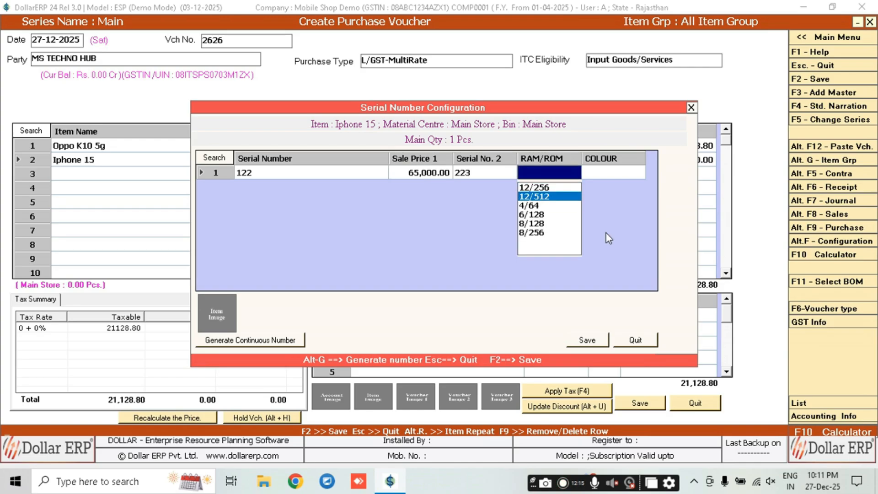
key(Down)
key(Down)
key(Return)
key(Up)
key(Return)
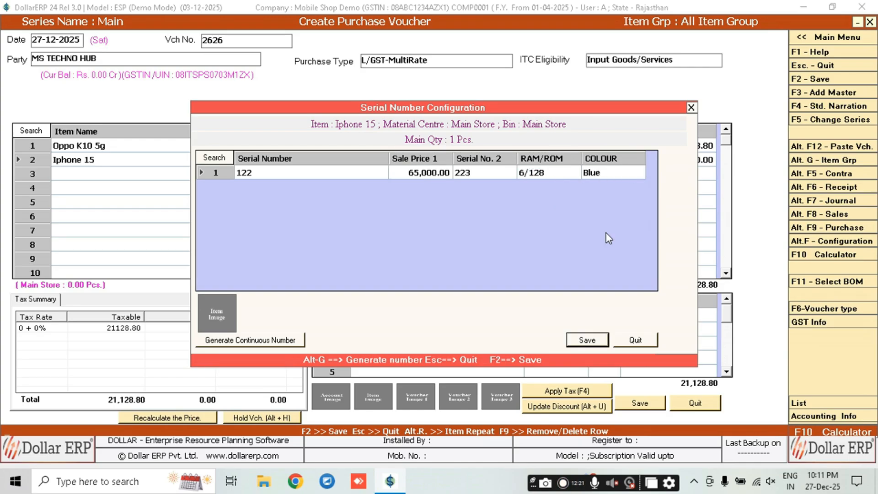
key(F2)
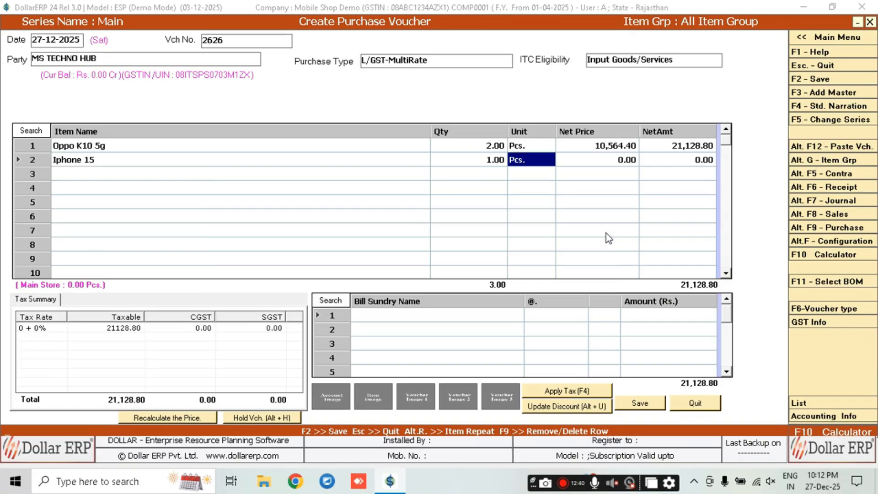
key(Return)
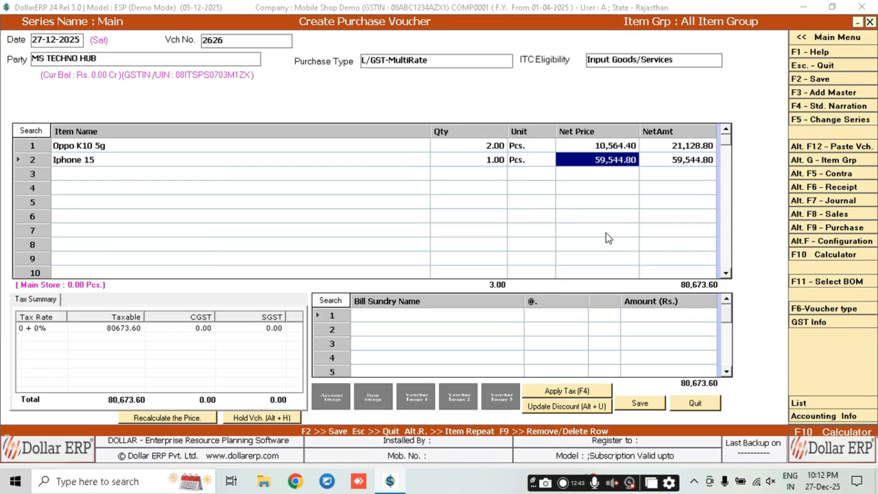
key(Return)
key(Return)
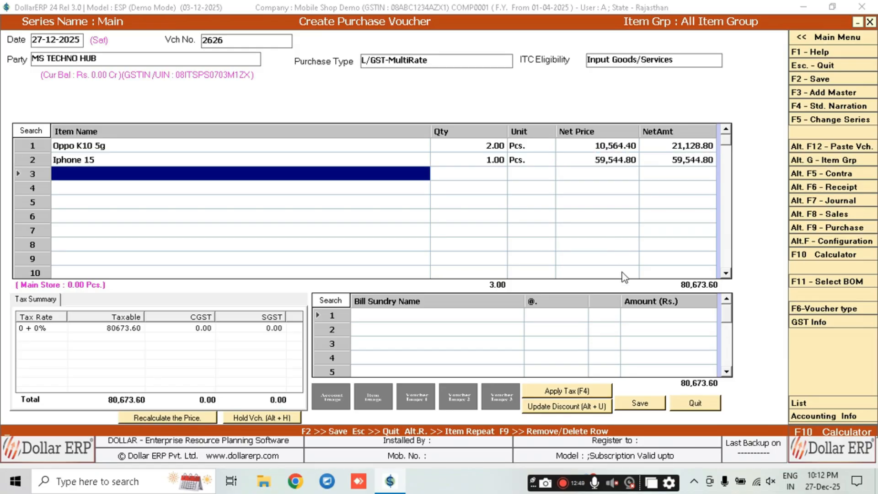
Add 500 Freight & Forwarding Charges plus 9% CGST/SGST, then save voucher 2626 at 95,784.84
click(450, 315)
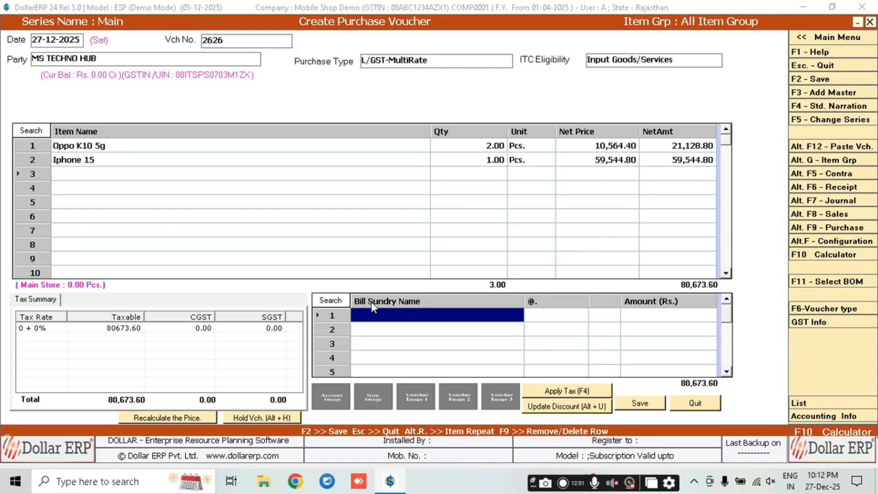
click(163, 173)
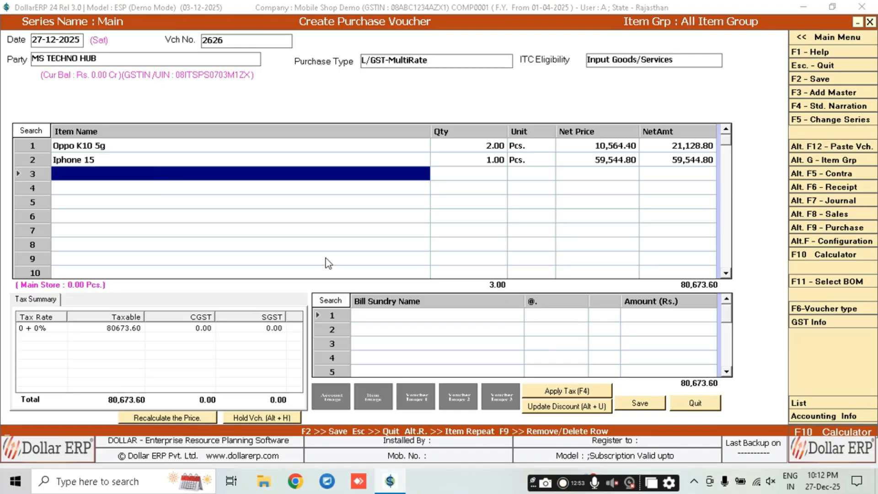
click(394, 319)
text(f)
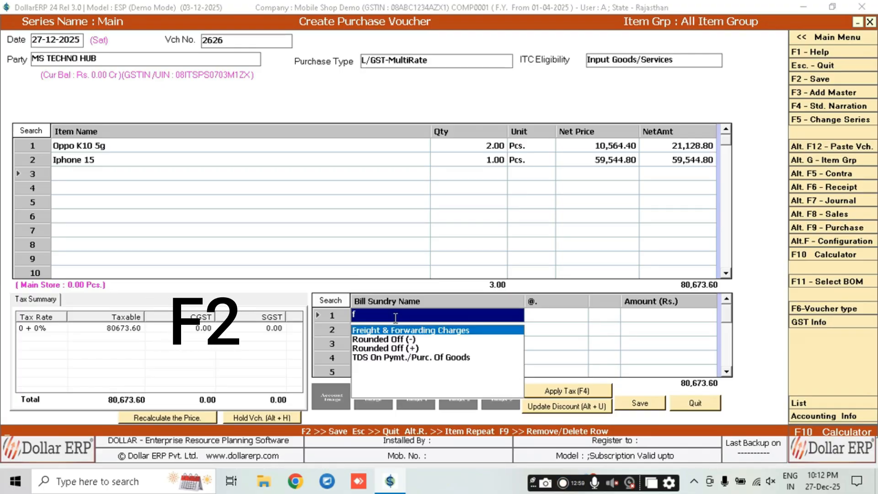
key(Return)
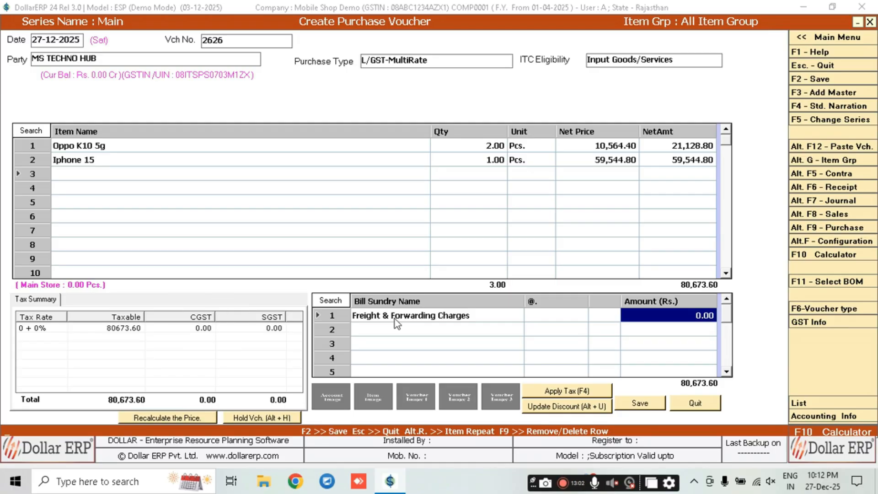
text(500)
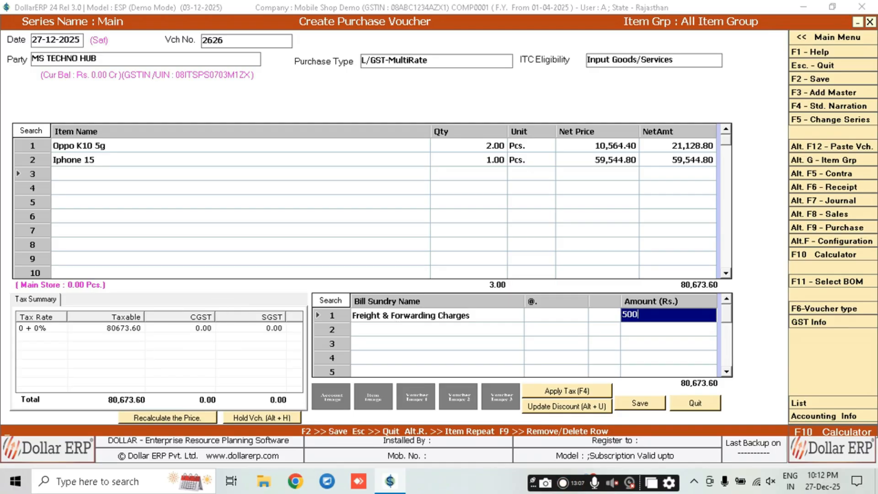
key(Return)
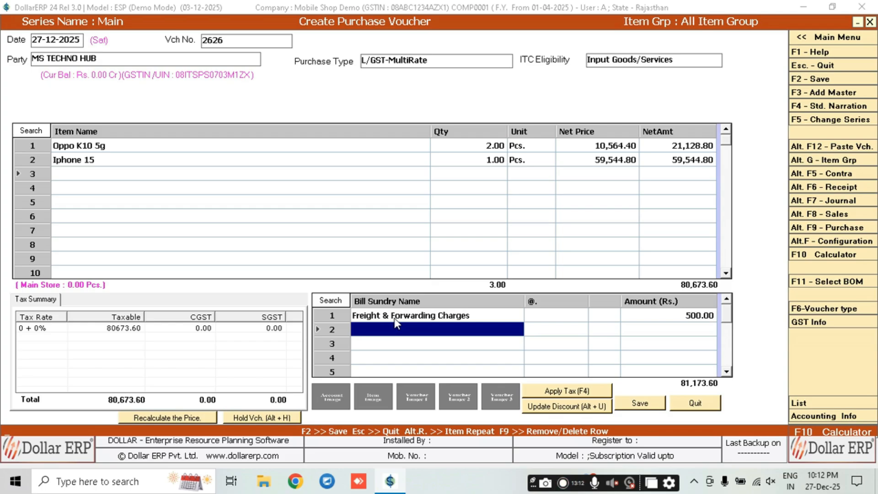
key(F4)
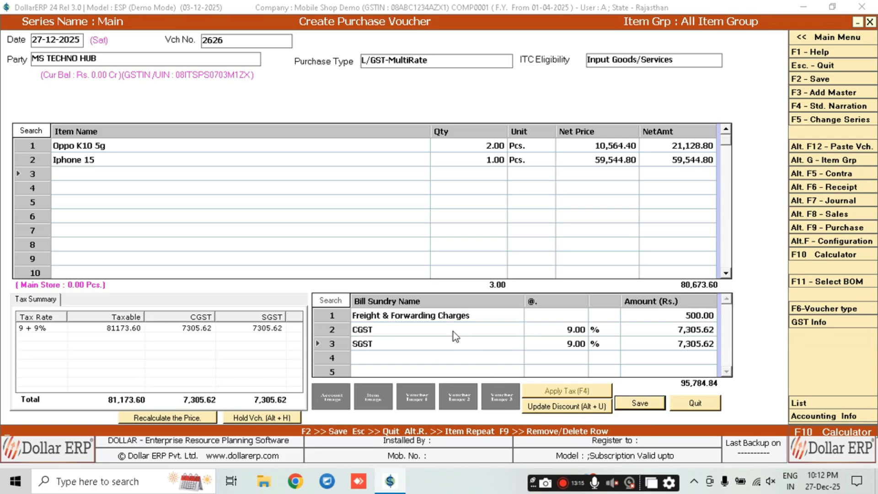
key(F4)
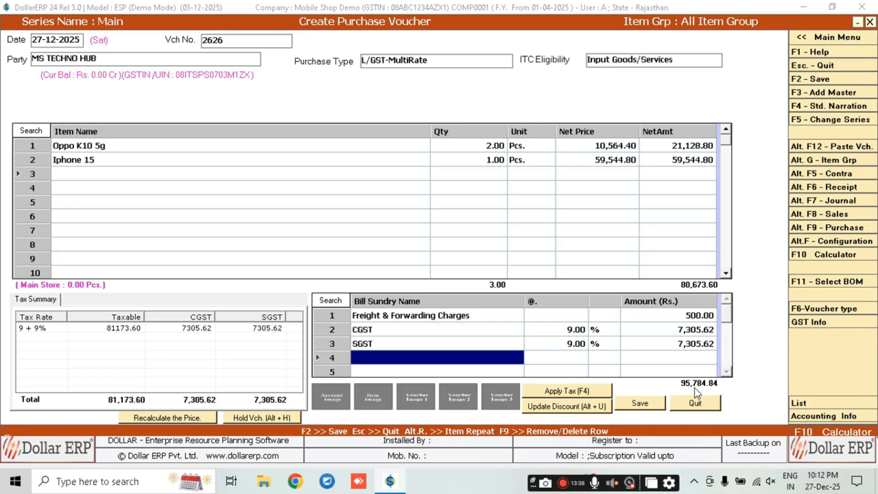
click(648, 405)
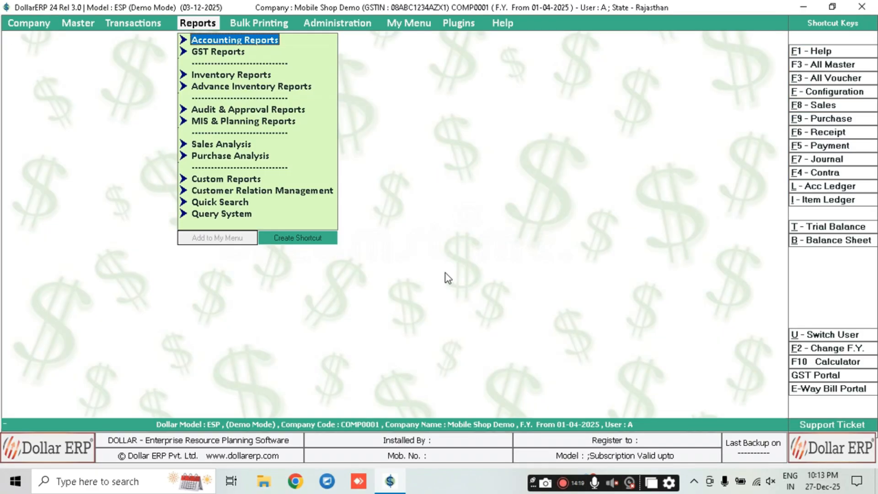
Run the normal Stock Status report with defaults and open Oppo K10 5g's item-wise details
key(Down)
key(Down)
key(Down)
key(Right)
key(Right)
key(Right)
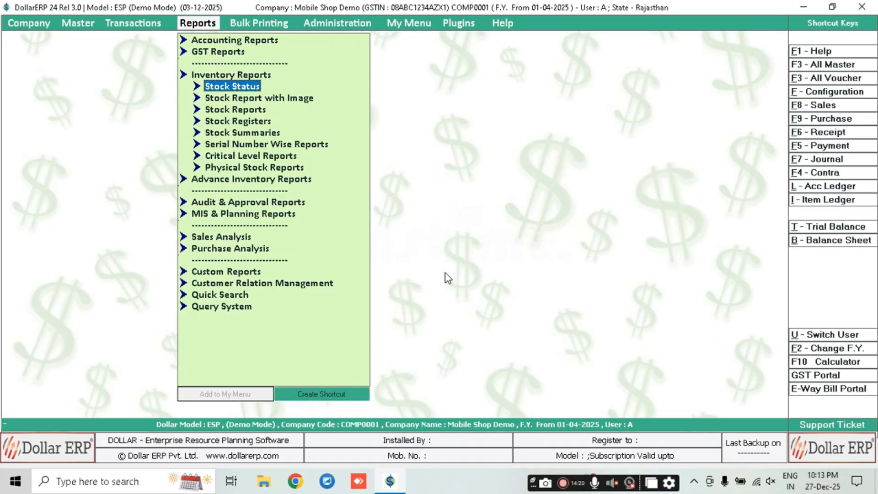
key(Down)
key(Return)
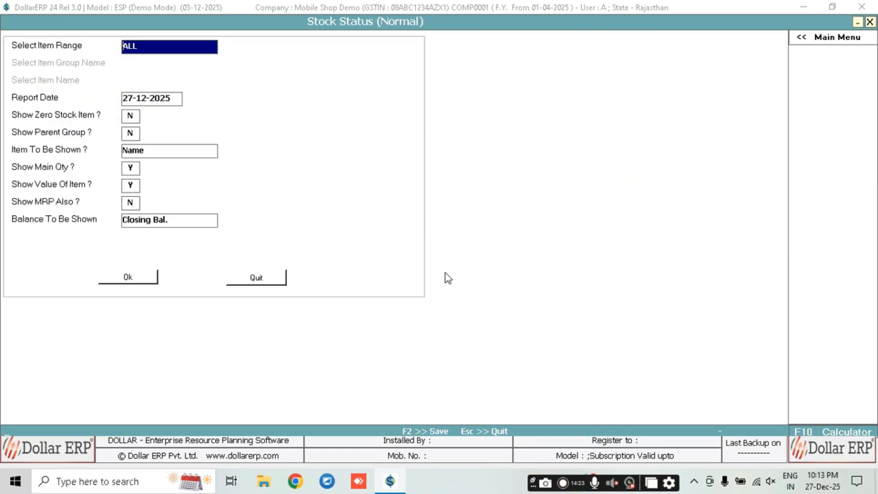
key(Return)
key(Return)
key(Return)
key(Return)
key(Return)
key(Return)
key(Return)
key(Return)
key(Return)
key(Return)
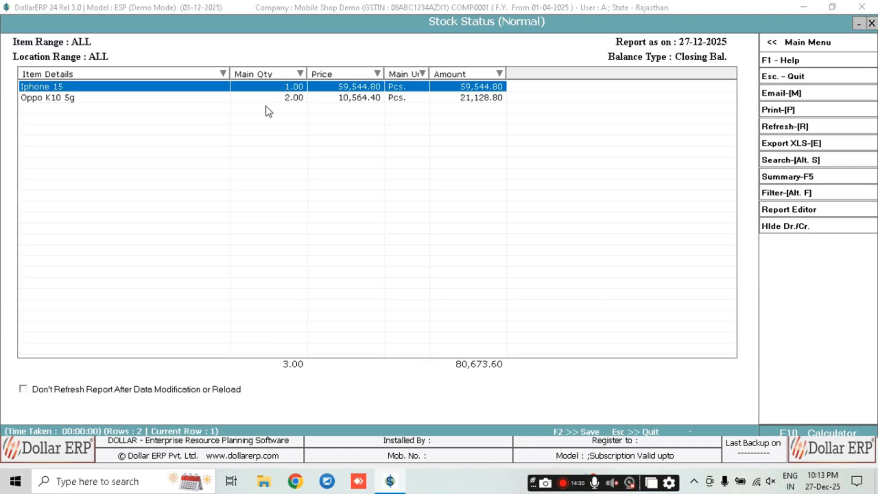
key(Down)
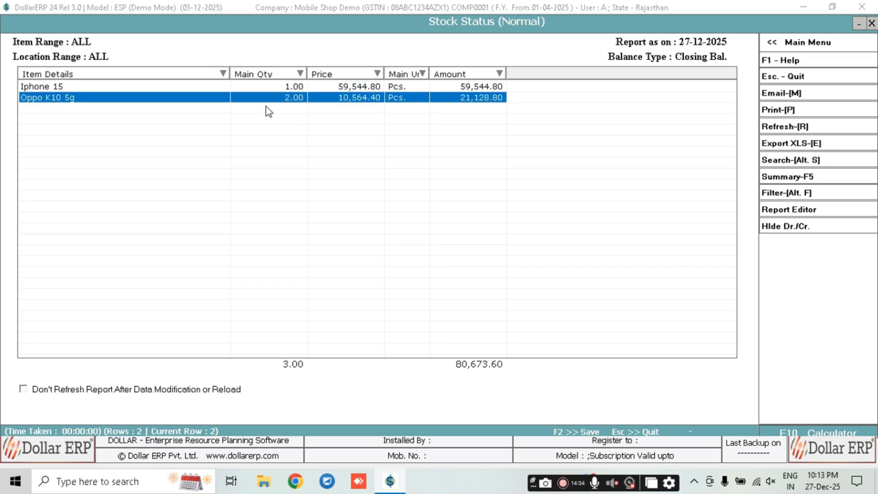
key(Return)
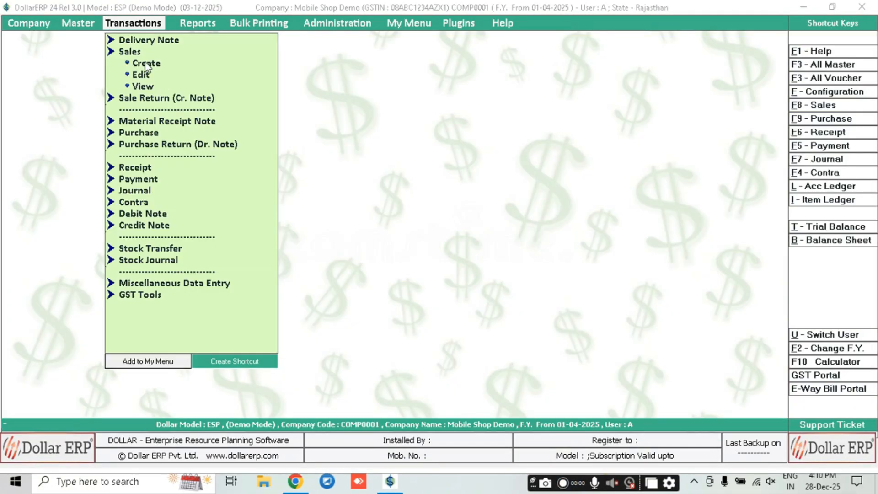
Start a new sale voucher with BAJAJ FINANCE as the party
key(Left)
key(Left)
key(Right)
key(Down)
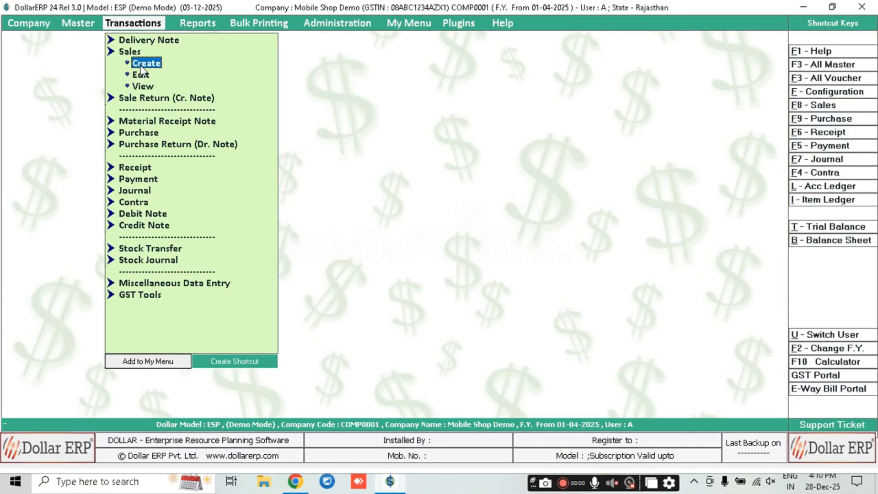
key(Down)
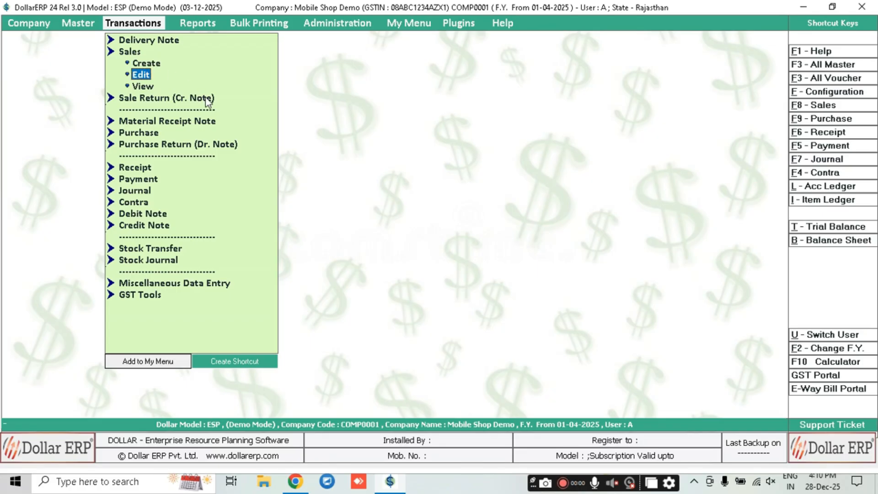
key(Up)
key(Down)
key(Down)
key(Up)
key(Up)
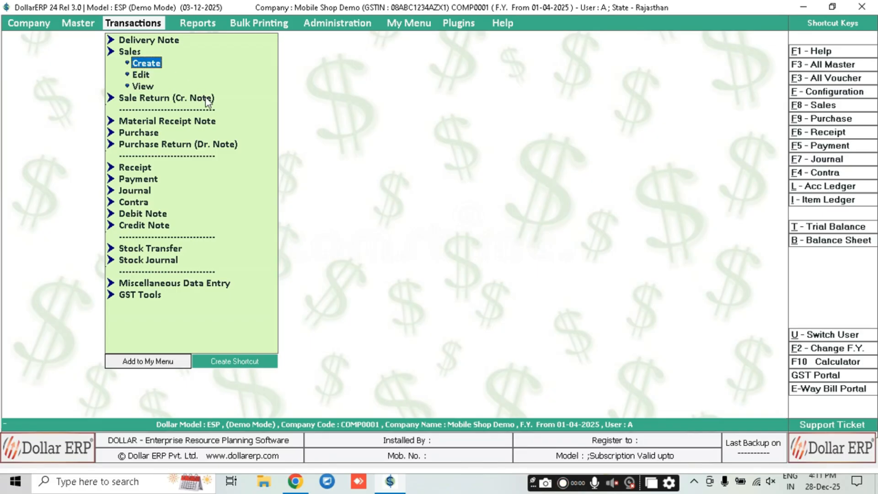
key(Return)
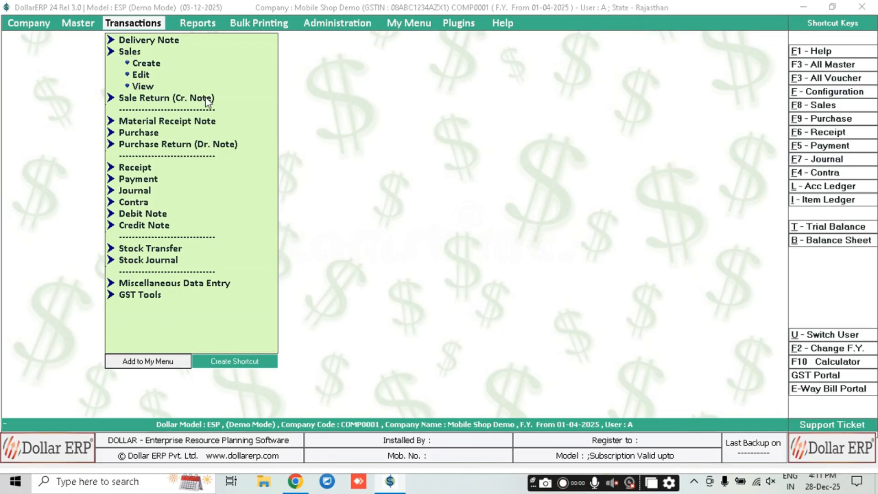
text(ba)
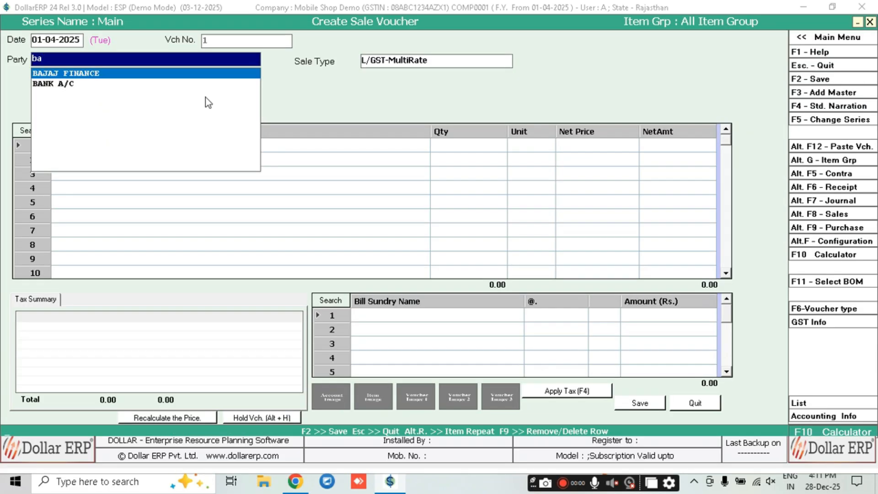
key(Return)
Fill billing details by searching the contact's mobile number, enter the contact's name, and set the dealer type
text(999999999)
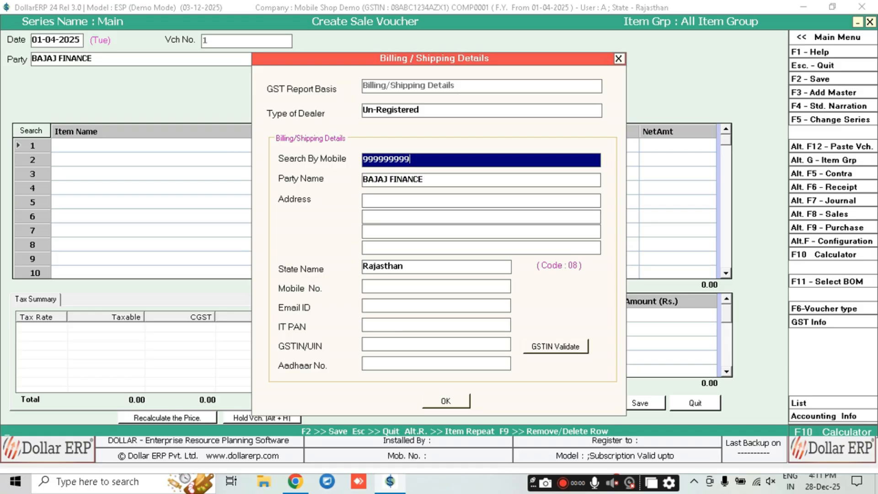
key(Return)
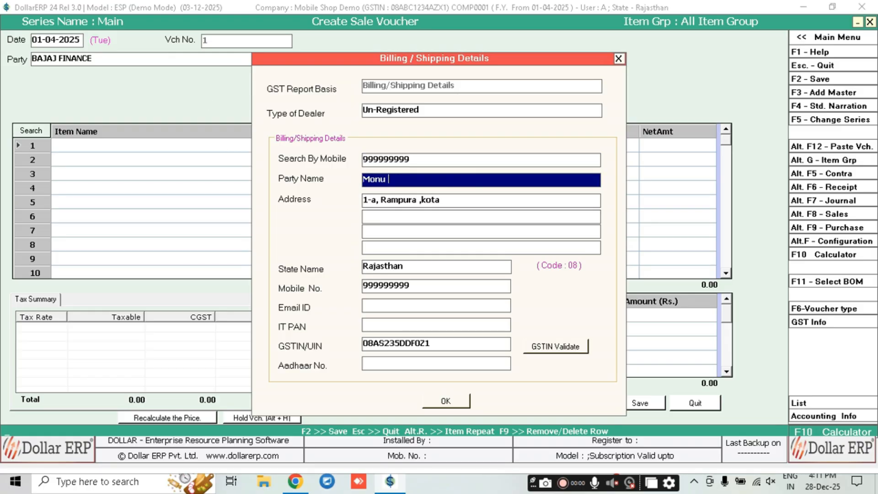
key(Return)
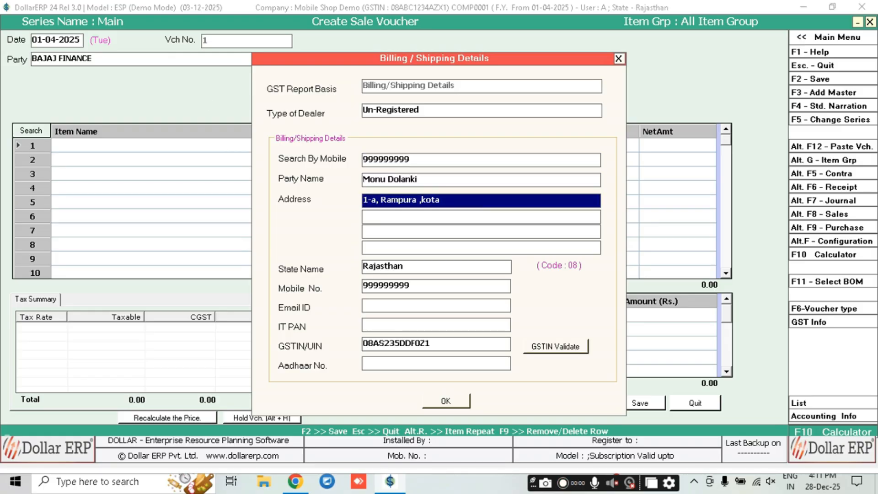
key(Return)
key(Return)
key(Return)
key(Return)
key(Return)
key(Return)
key(Return)
key(Return)
key(Return)
key(Return)
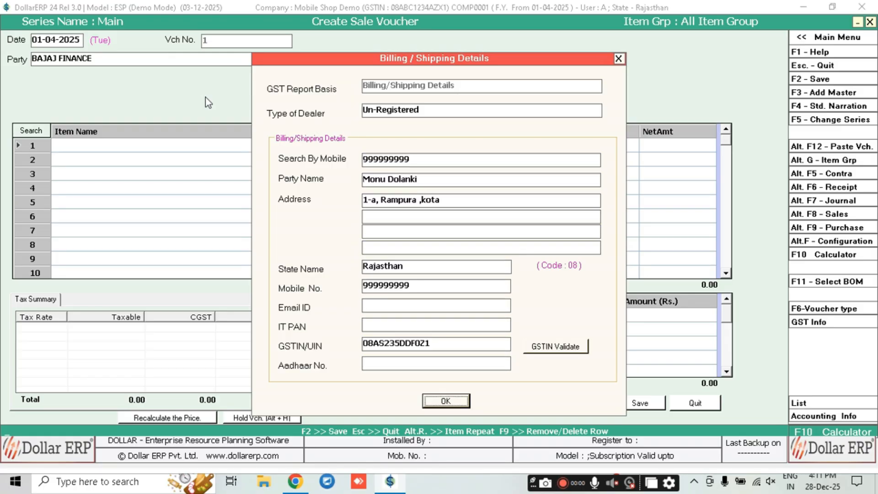
click(458, 116)
click(459, 117)
key(Down)
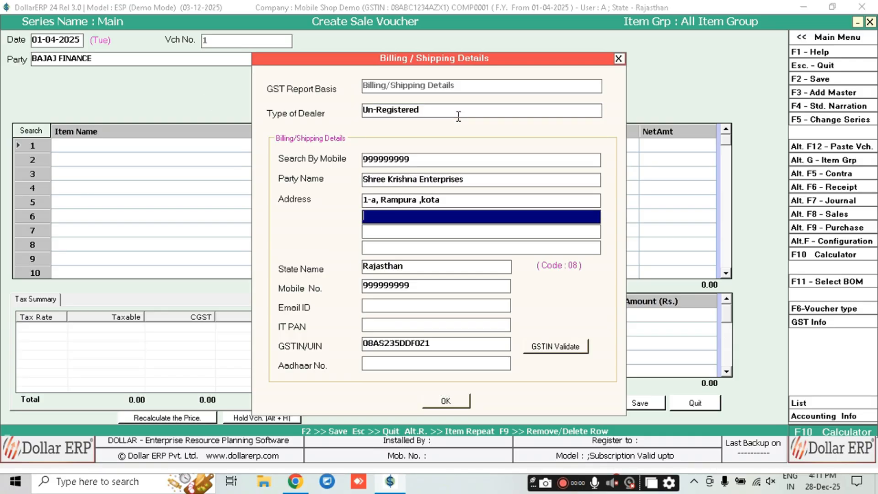
key(Return)
key(Return)
key(Return)
key(Return)
key(Return)
key(Return)
key(Return)
key(Return)
key(Return)
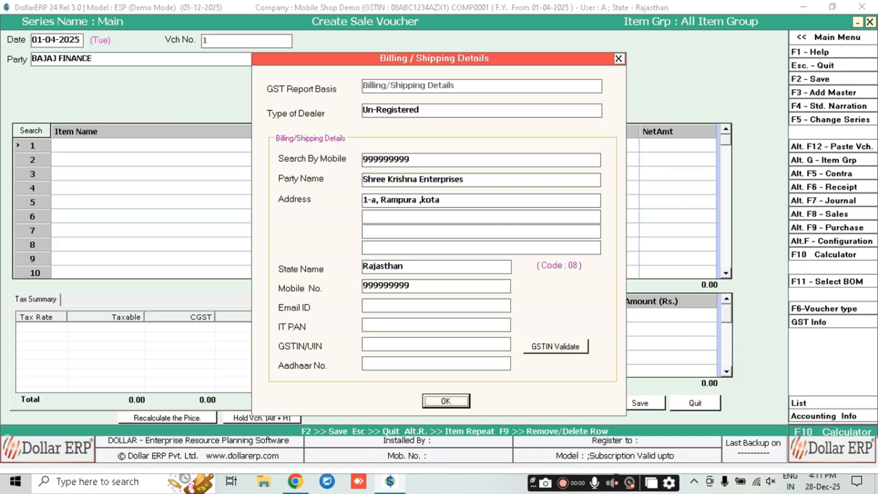
key(Return)
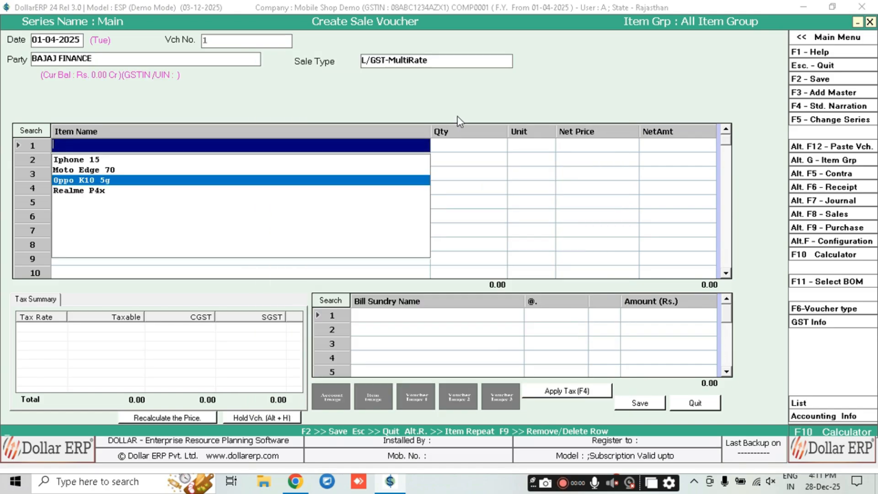
Add one Oppo K10 5g with serial 1111 at 14,999.00, dated 28-12-2025
key(Return)
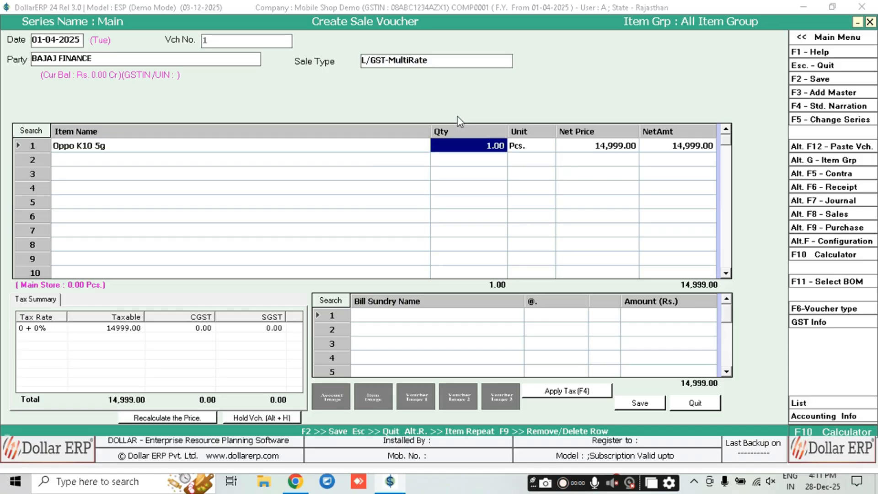
click(59, 40)
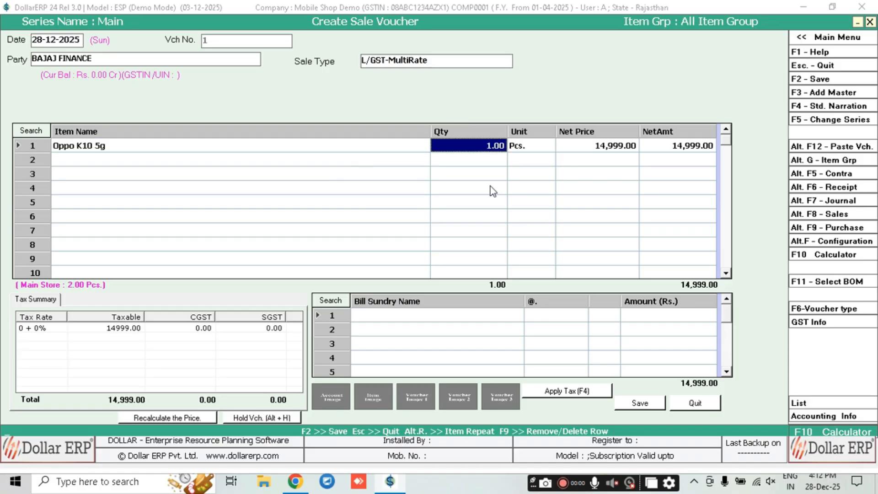
key(Return)
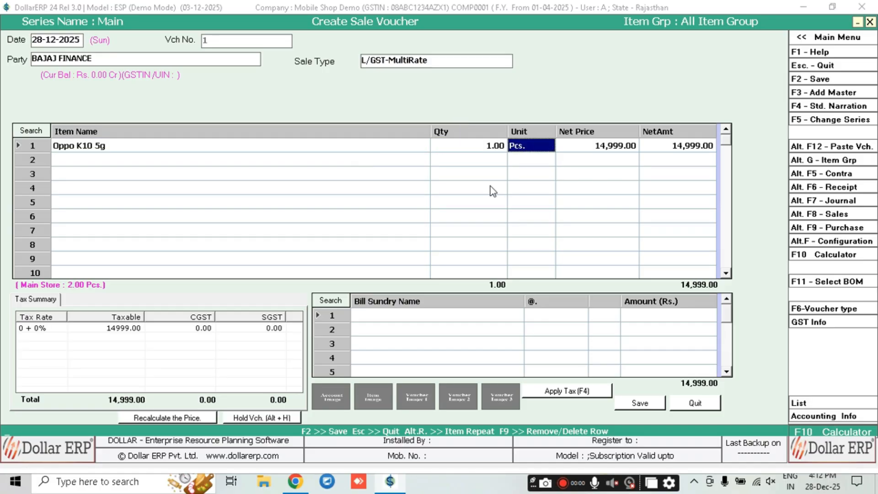
key(Return)
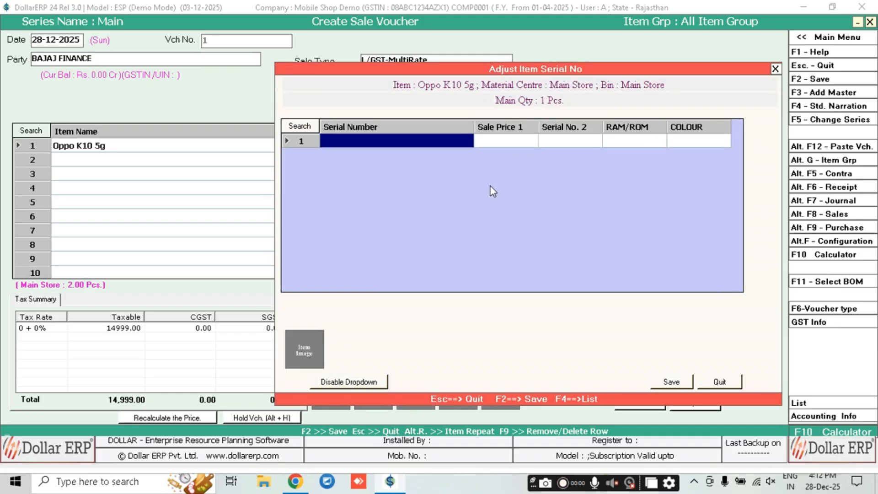
key(F4)
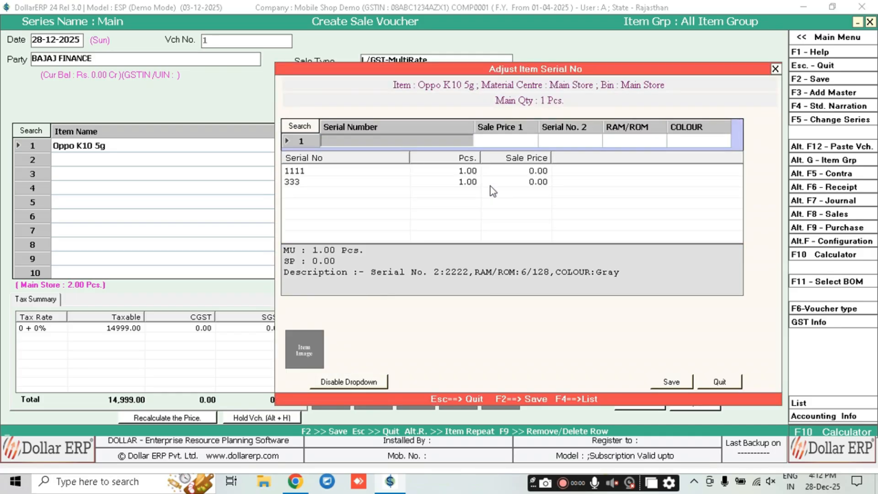
key(Down)
key(Down)
key(Up)
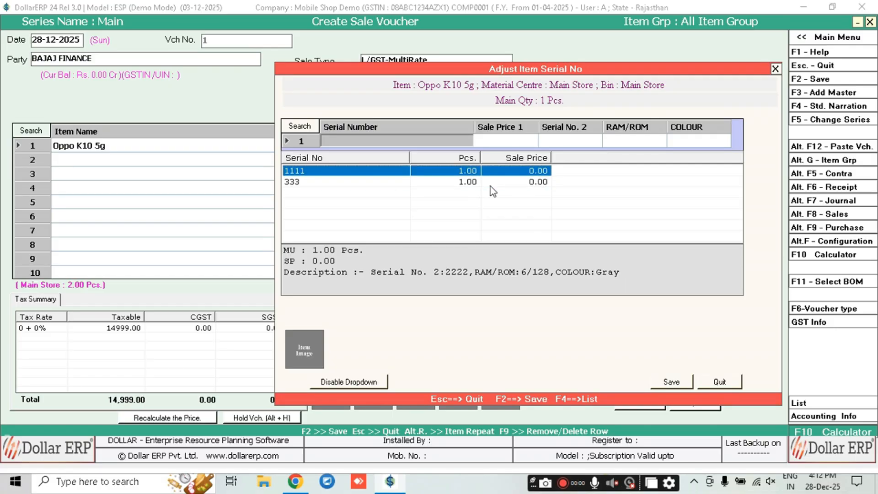
key(Return)
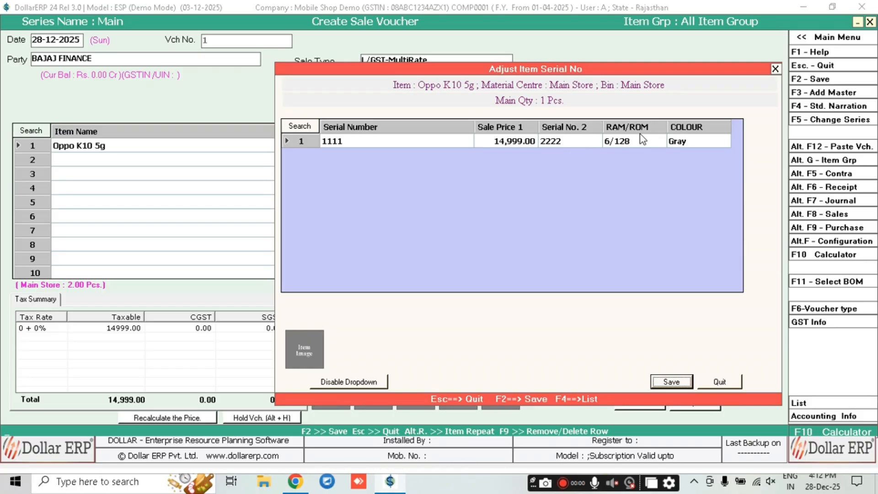
key(Return)
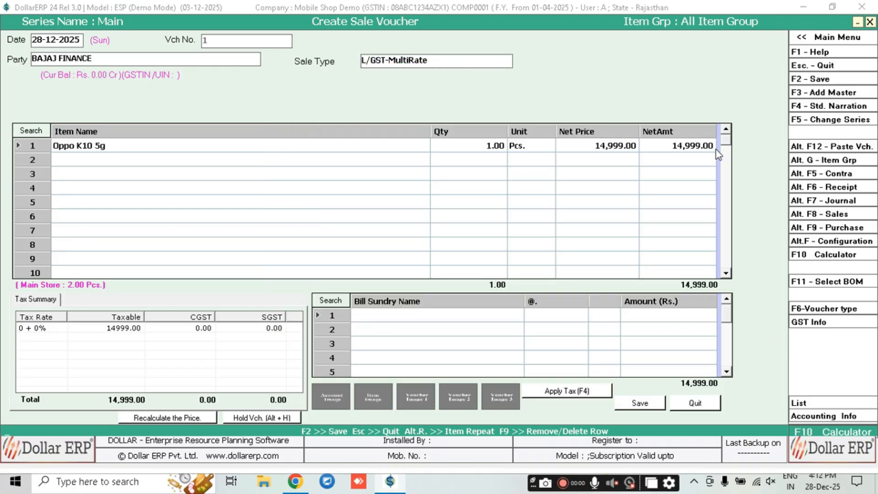
key(Return)
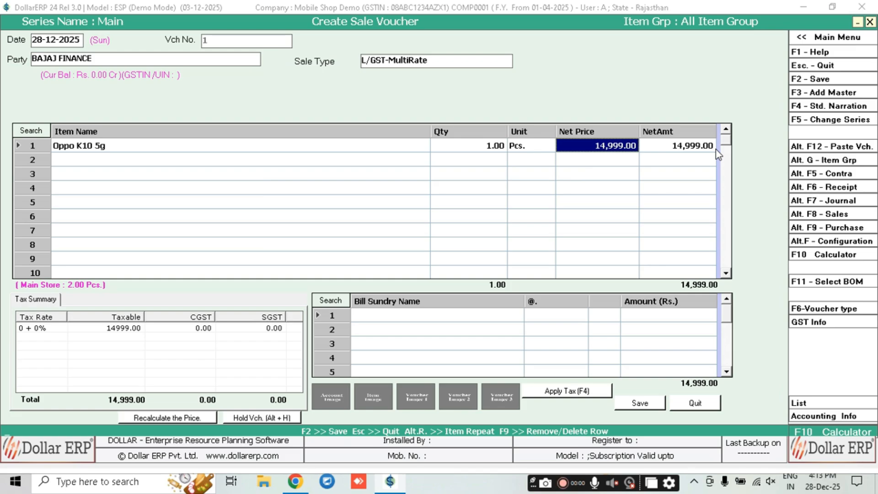
key(Return)
key(Return)
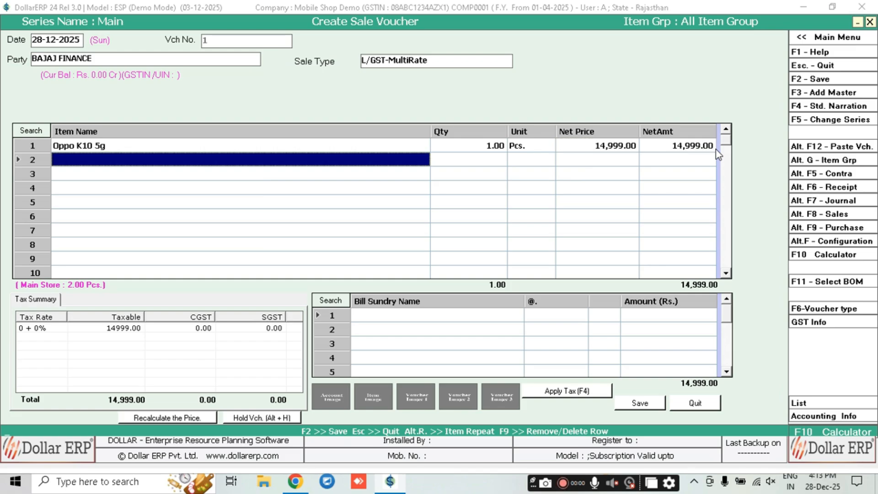
Add a 2% Discount bill sundry and apply 9% CGST/SGST, bringing the total to 17,345.00
key(Return)
text(d)
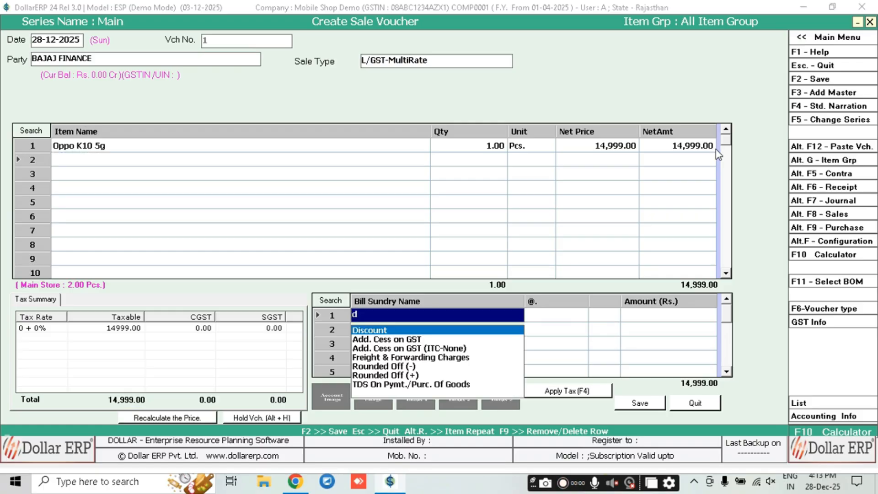
text(i)
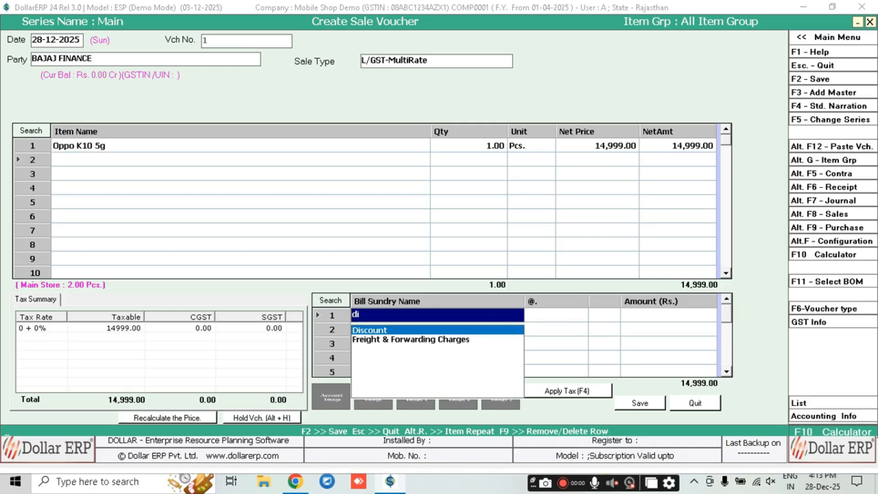
key(Return)
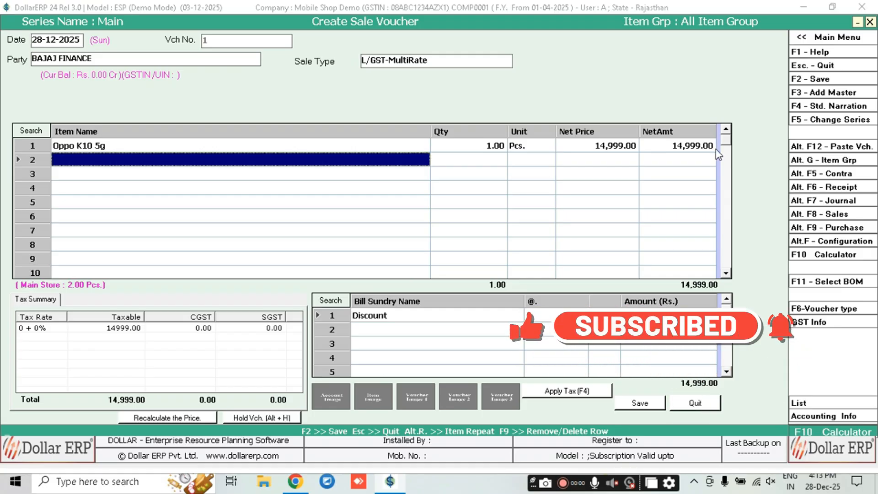
click(550, 318)
text(2)
key(Return)
key(Return)
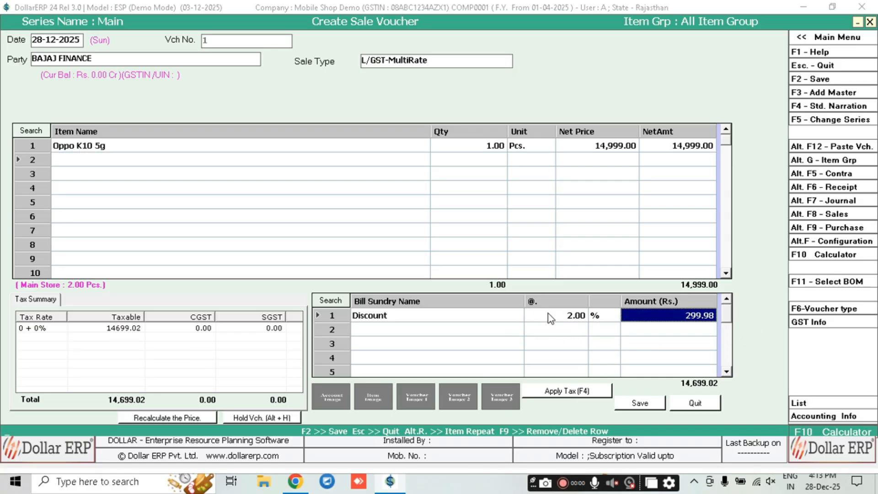
key(Return)
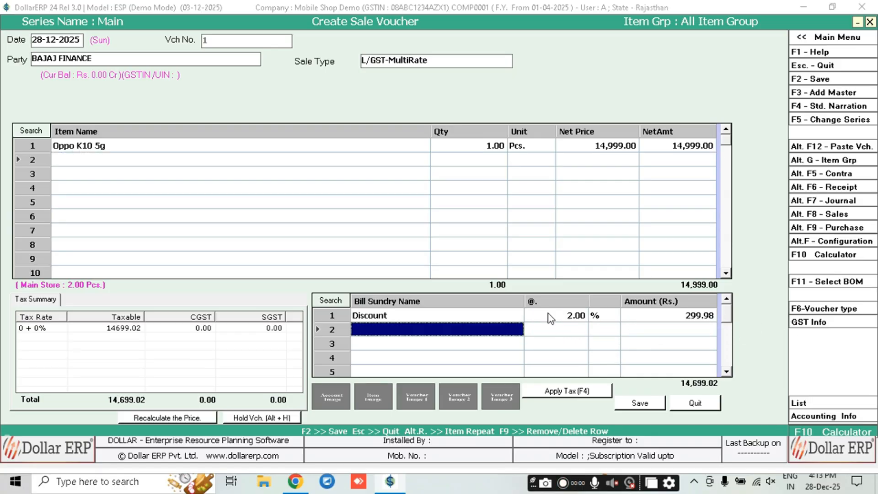
click(572, 393)
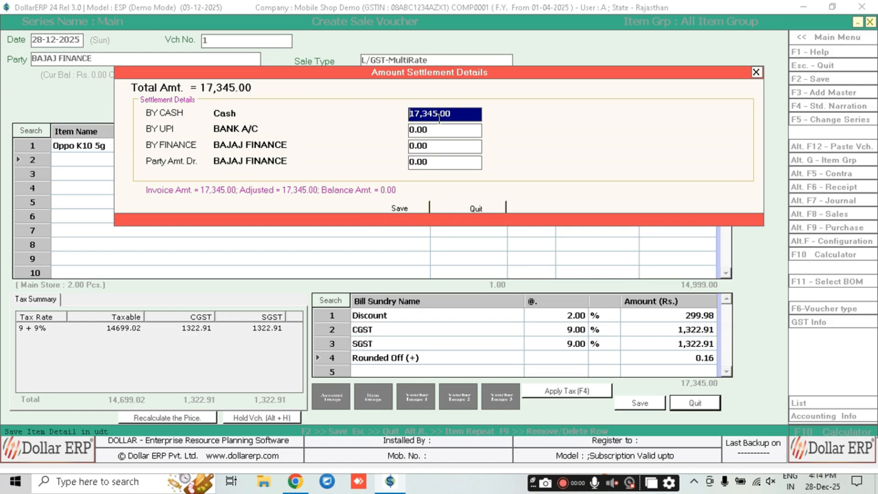
Settle the 17,345.00 as 5,000.00 cash, 0 UPI and 12,345.00 finance, then save the voucher
text(5000)
key(Return)
key(BackSpace)
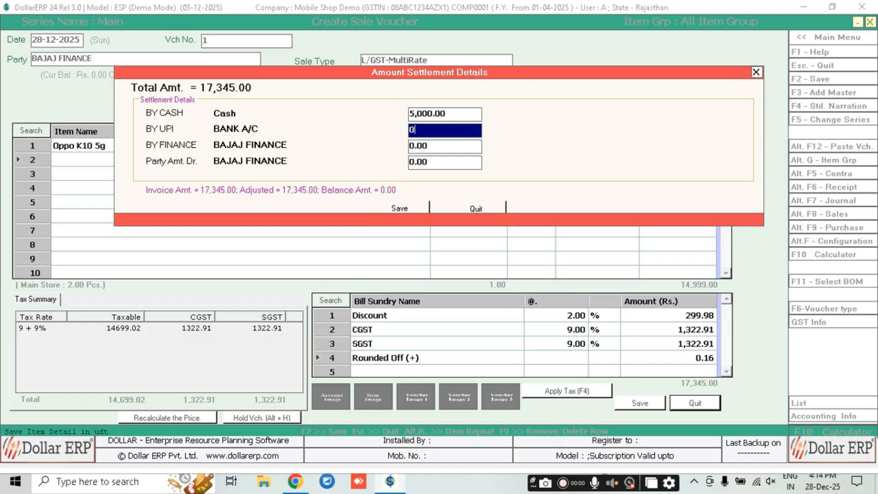
key(Return)
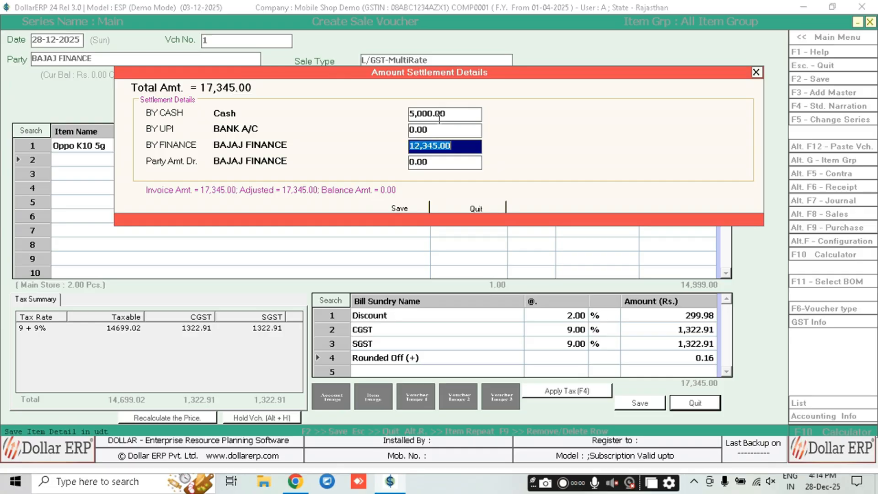
key(Return)
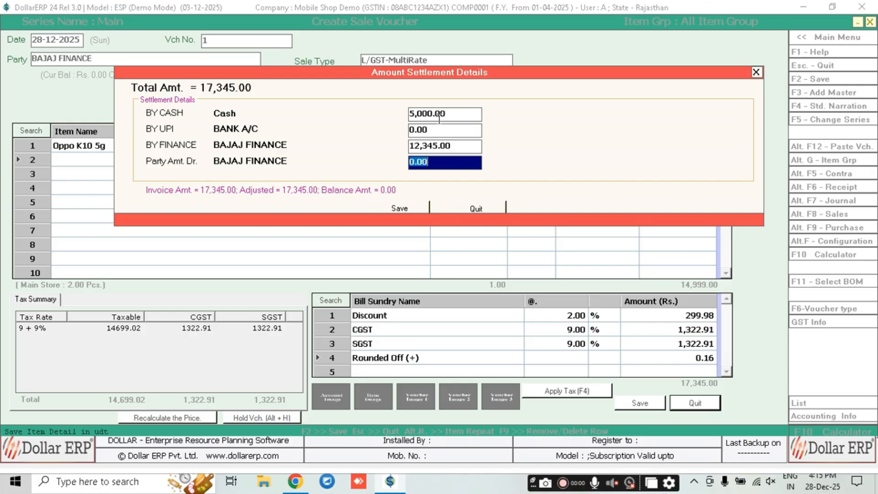
key(Return)
key(Return)
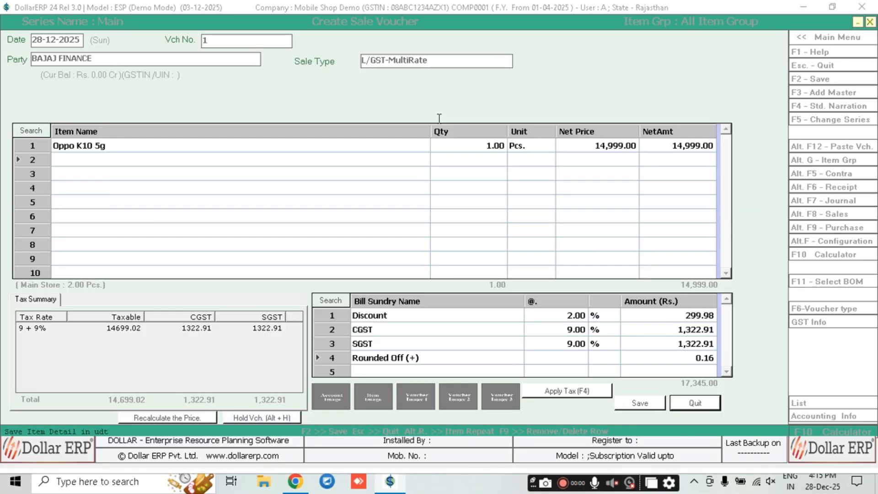
Preview sale invoice 1 for Oppo K10 5g, scroll through it, and close the preview
key(Return)
key(Return)
key(Return)
key(Return)
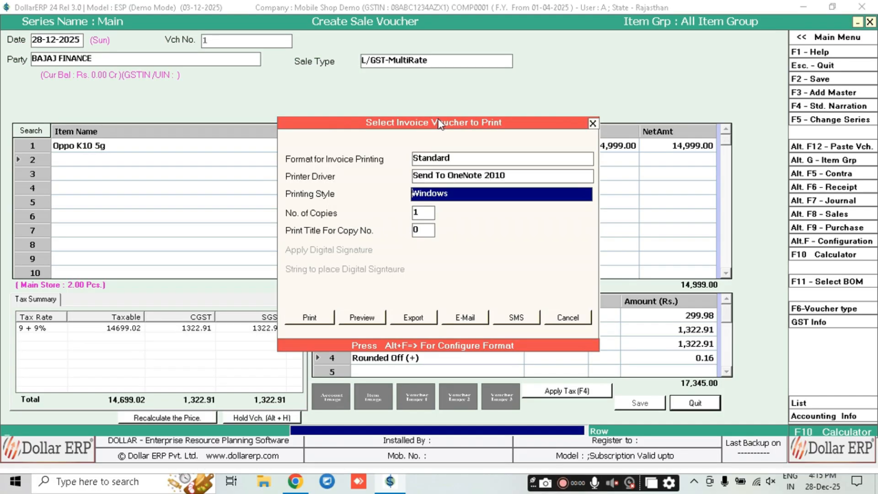
key(Return)
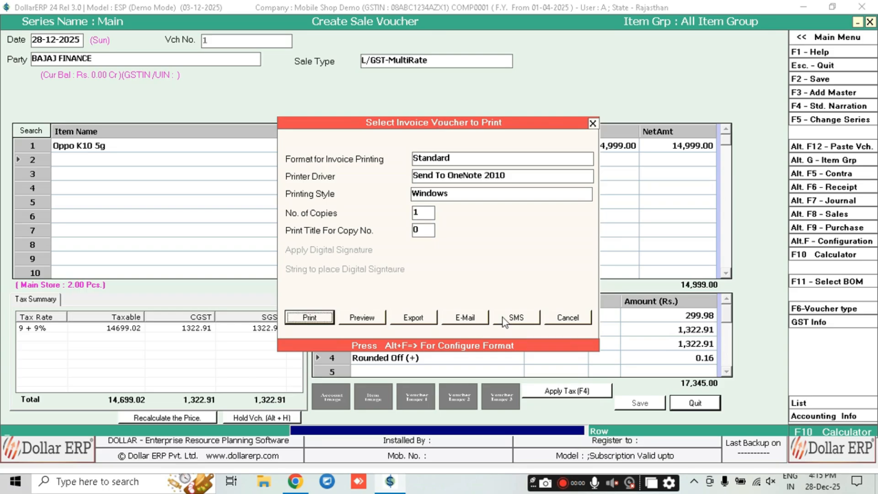
click(362, 319)
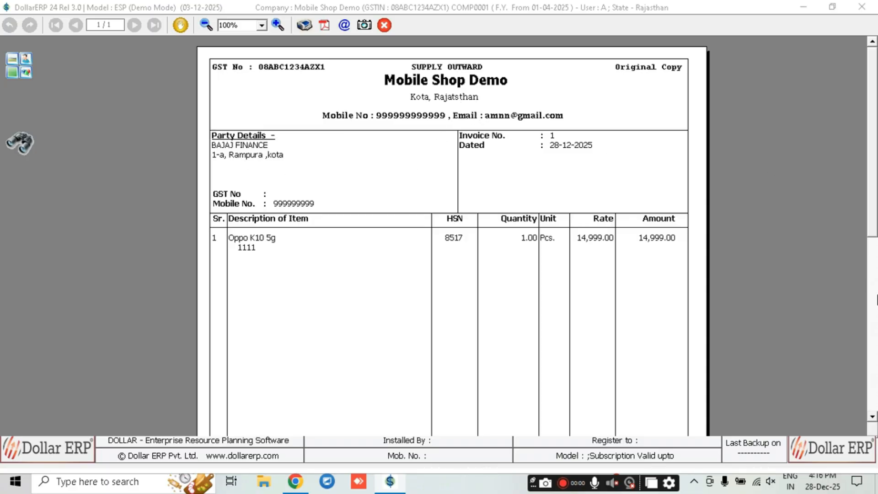
click(875, 289)
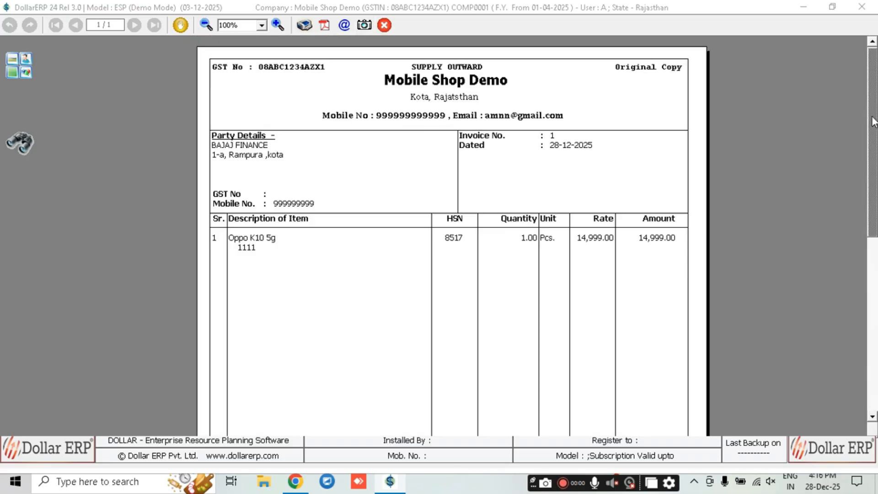
scroll(516, 128, up, 10)
click(385, 27)
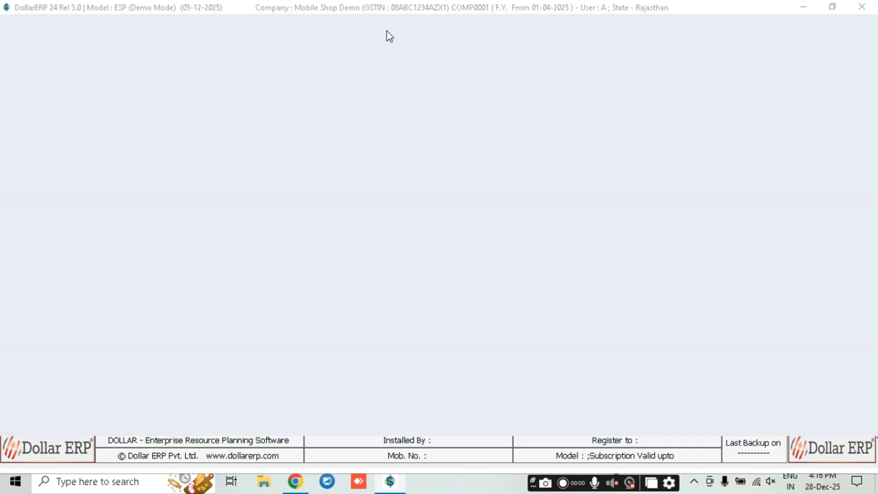
Exit the sale voucher and open Stock Status (Detailed) options covering 01-04-2025 to 28-12-2025
click(695, 403)
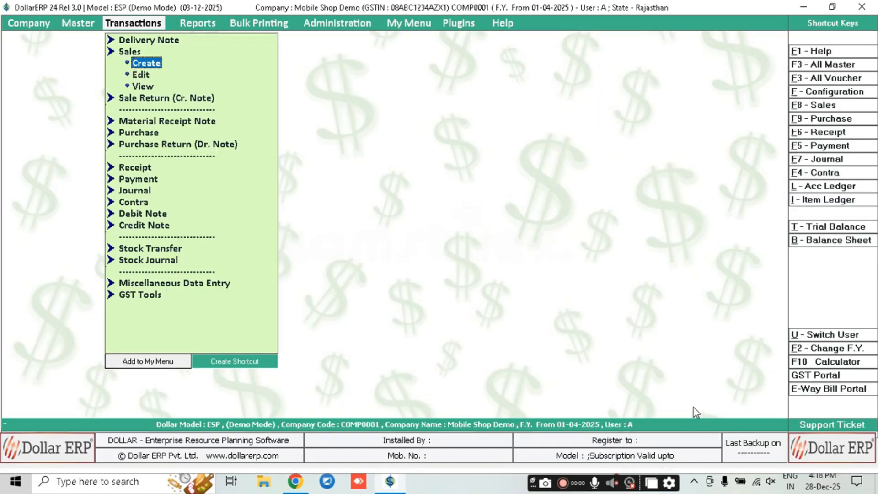
key(Right)
key(Down)
key(Down)
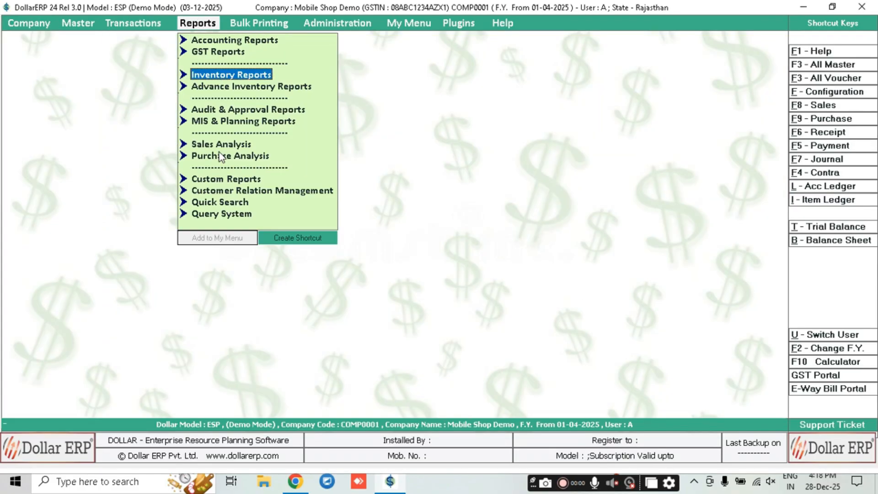
key(Return)
key(Return)
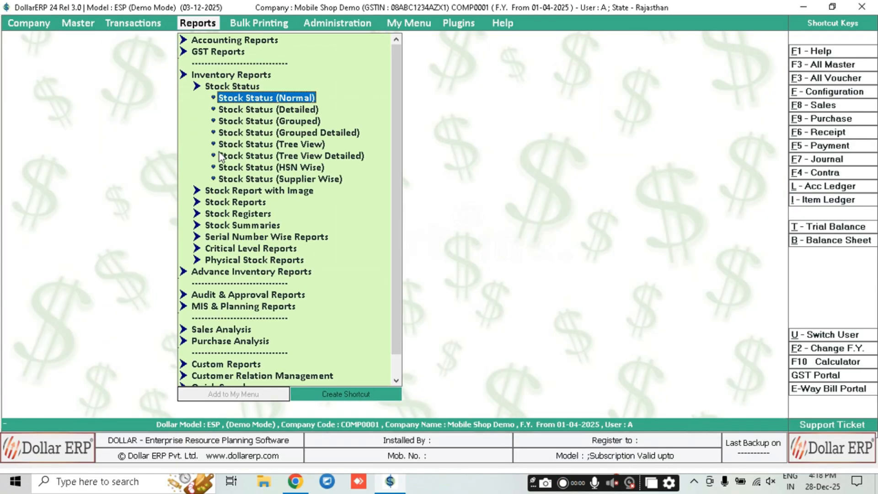
key(Down)
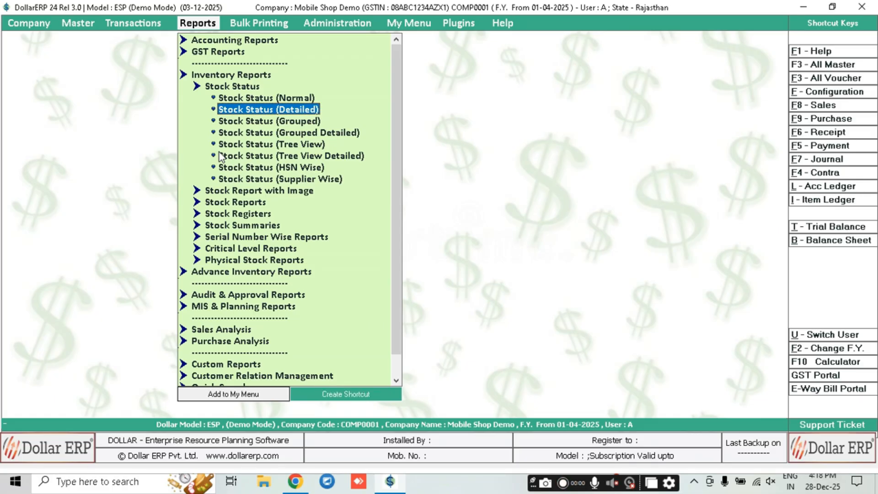
key(Return)
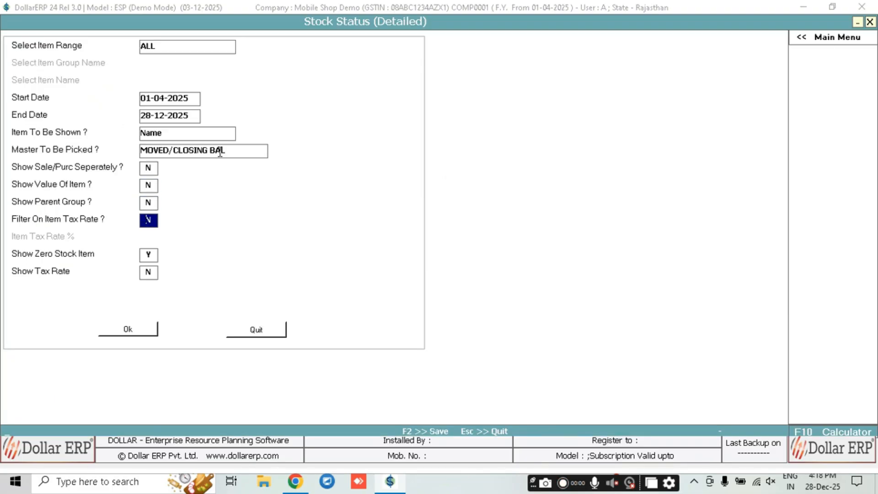
Run the detailed stock report and drill into Oppo K10 5g: 2 in, 1 out, closing 1 Pcs
key(F2)
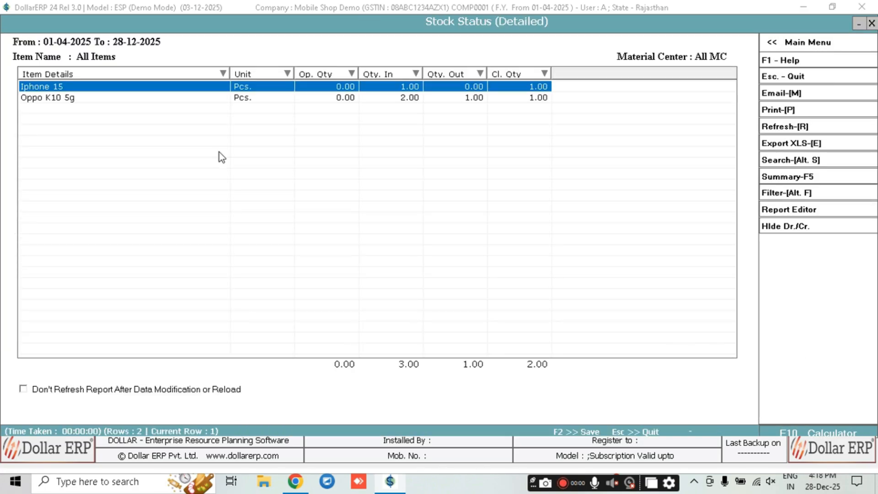
key(Down)
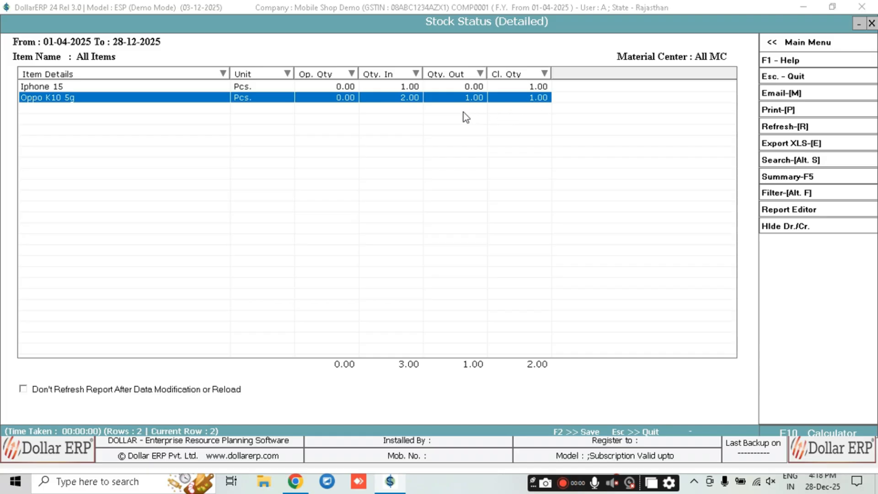
key(Return)
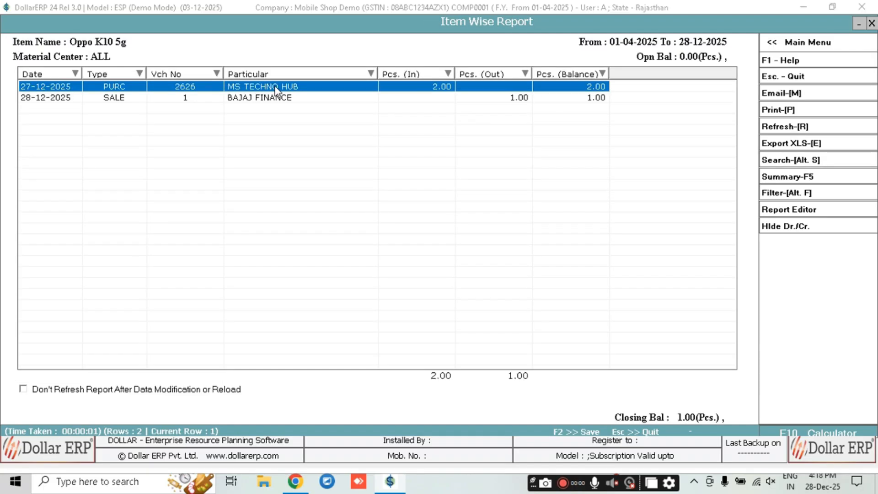
click(46, 100)
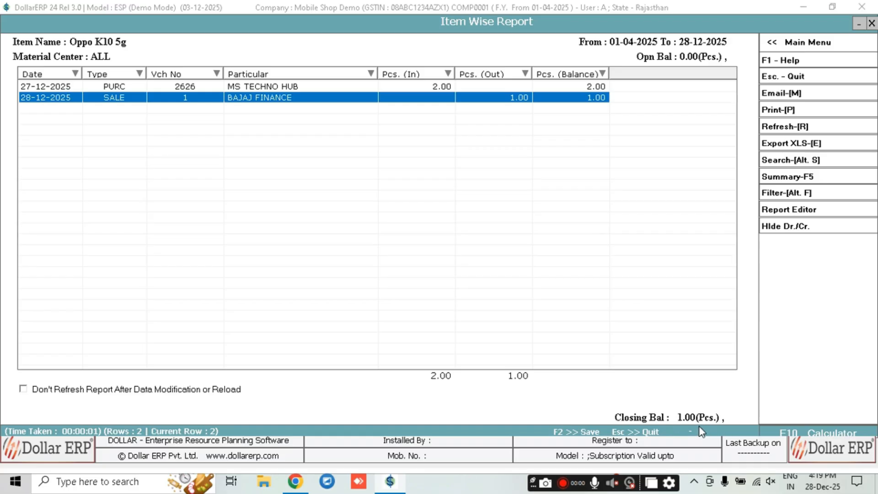
key(Escape)
key(Escape)
key(Escape)
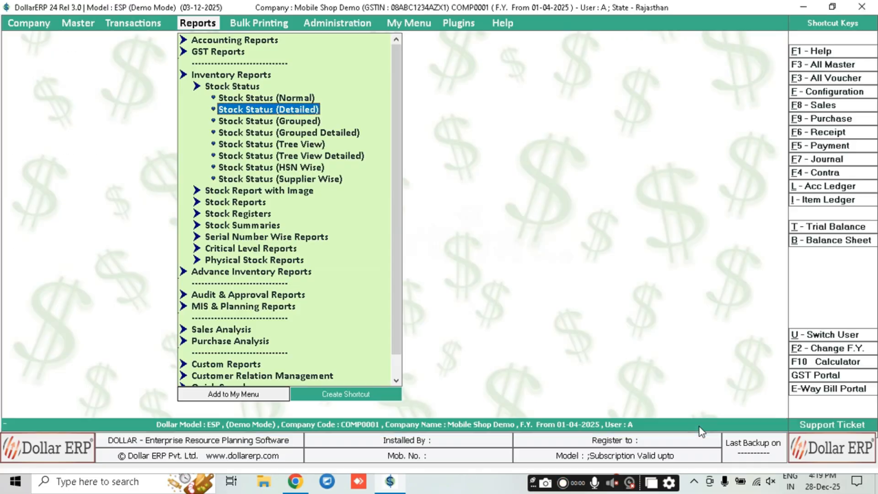
Open the Serial No. Wise Stock report from the serial number reports
key(Down)
key(Down)
key(Down)
key(Down)
key(Down)
key(Down)
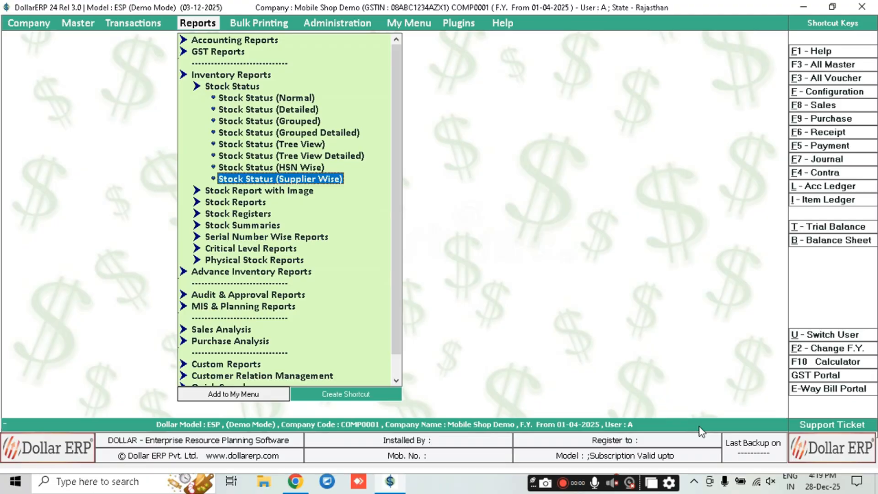
key(Up)
key(Up)
key(Up)
key(Up)
key(Up)
key(Up)
key(Up)
key(Up)
key(Left)
key(Down)
key(Up)
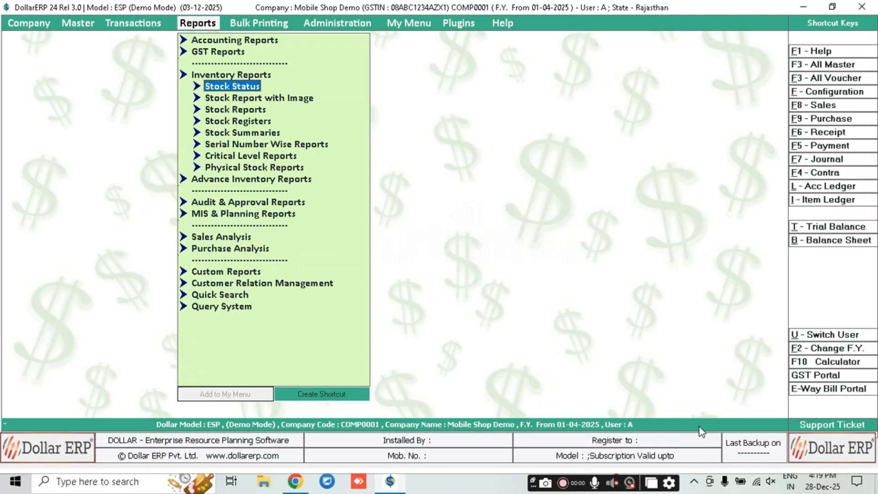
key(Down)
key(Down)
key(Down)
key(Down)
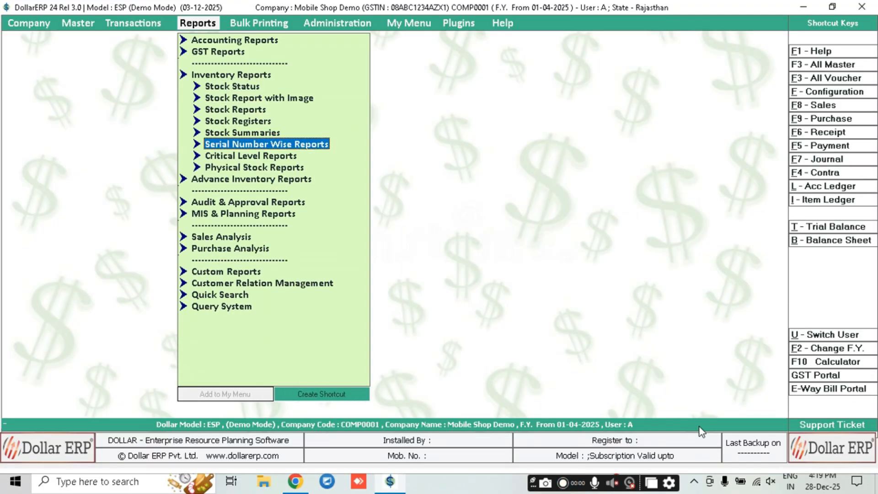
key(Right)
key(Down)
key(Up)
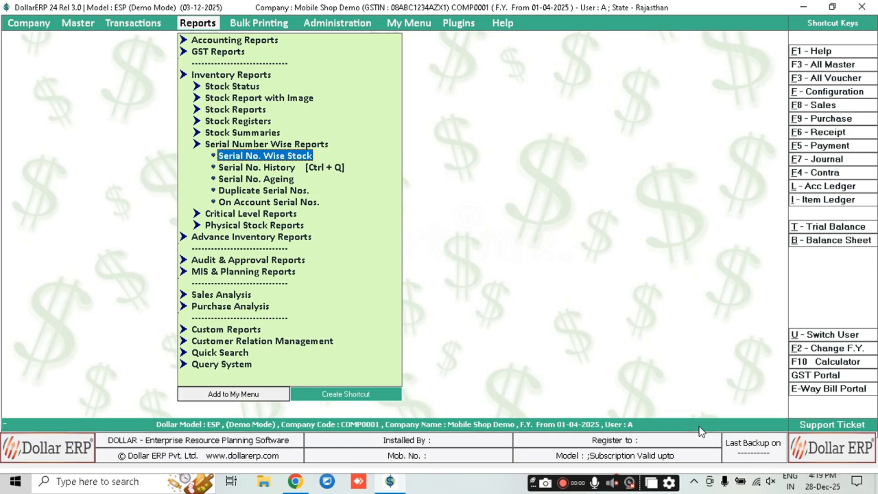
key(Down)
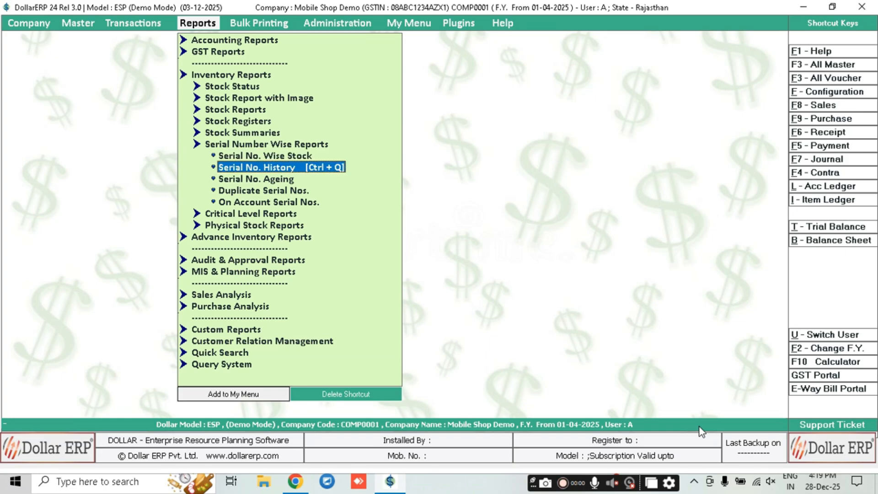
key(Up)
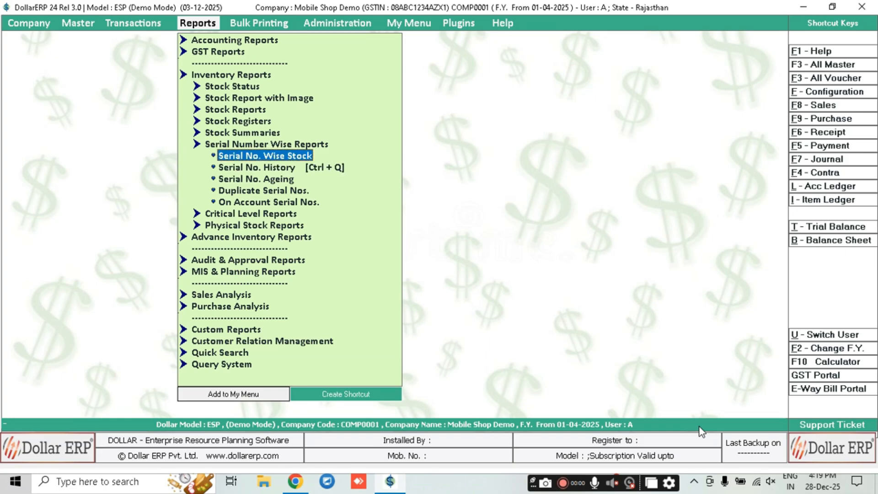
key(Return)
key(Return)
key(Return)
key(Return)
key(Return)
key(Return)
key(Return)
key(Return)
key(Return)
key(Return)
key(Return)
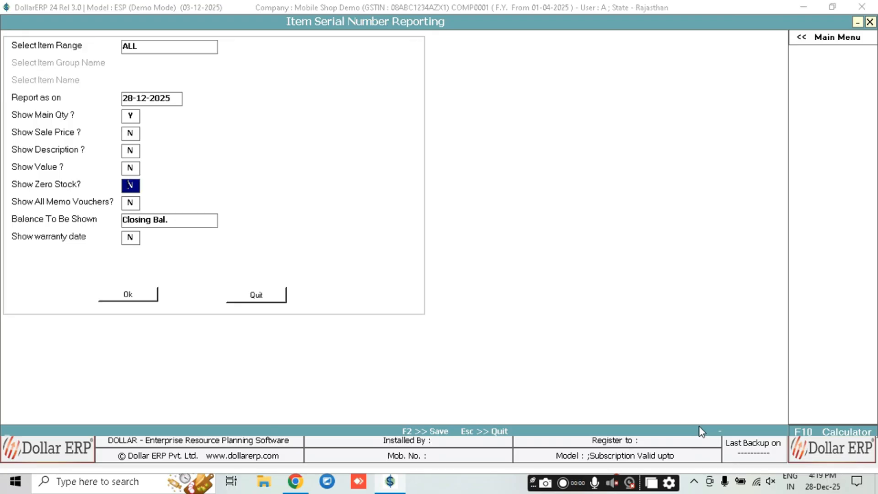
Review the two serial stock rows, 122 and 333, selecting the Oppo K10 5g row
key(Down)
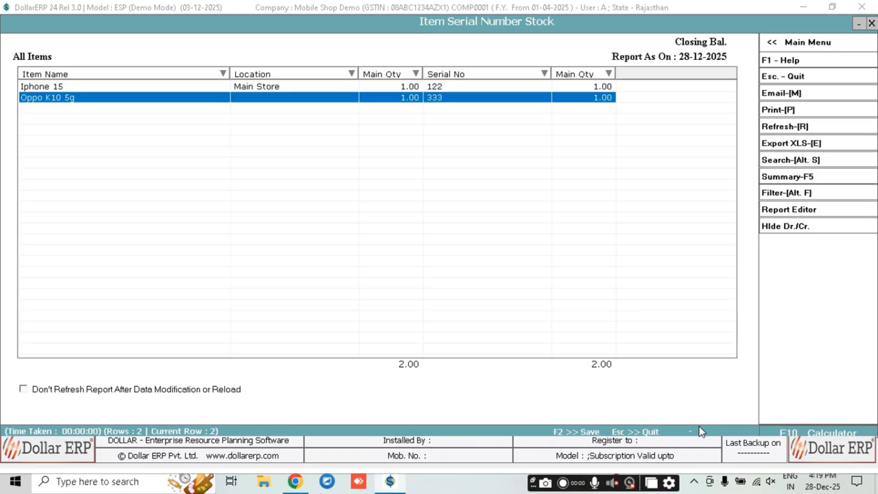
key(Up)
key(Down)
key(Up)
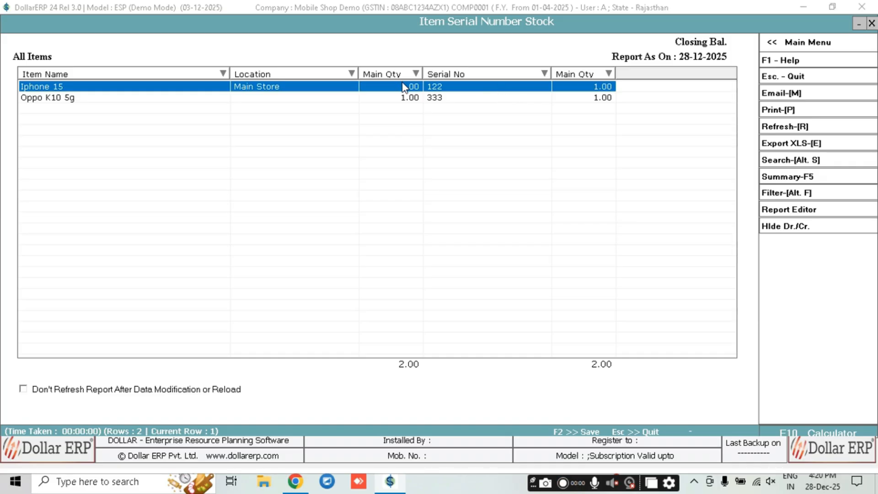
click(447, 100)
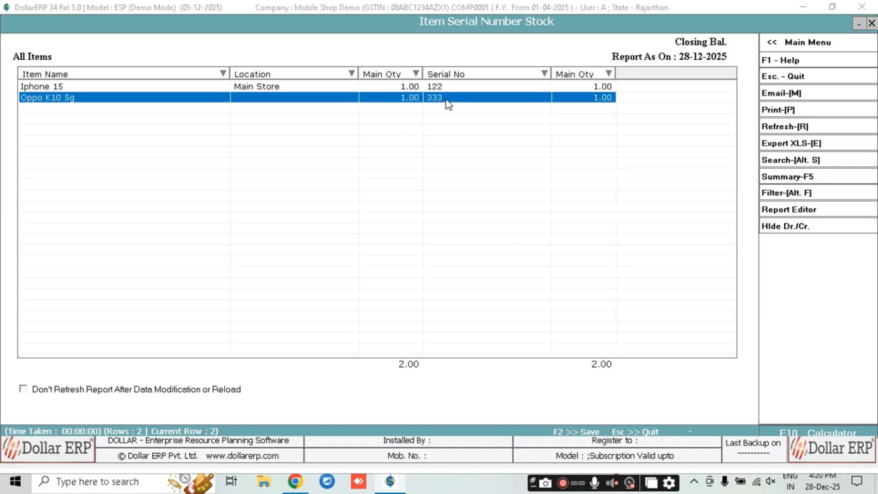
Rerun the report with Show Description? set to Y, review the descriptions, and close it
key(Escape)
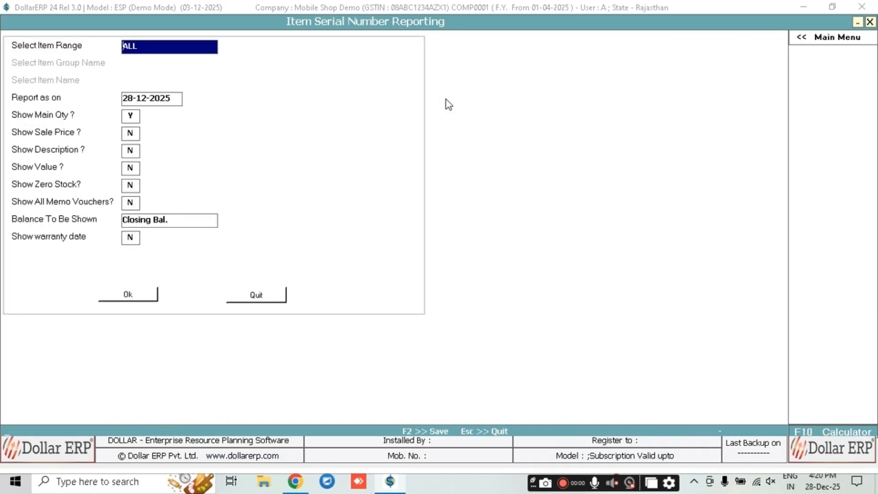
key(Return)
key(Return)
key(Return)
key(Return)
text(y)
key(Return)
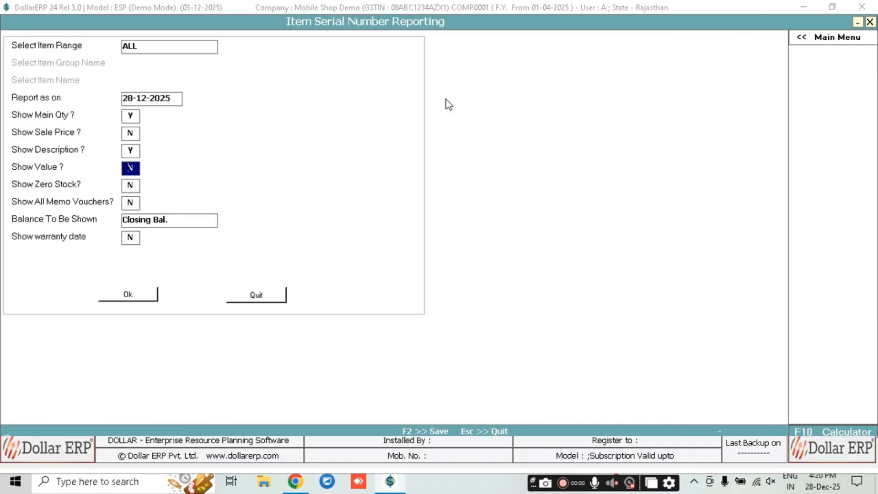
key(Return)
key(Return)
key(Return)
key(Return)
key(Return)
key(Return)
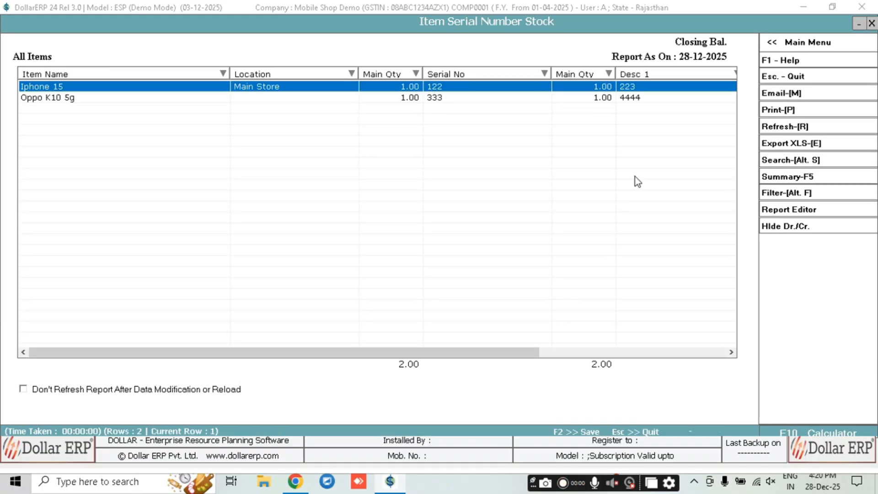
click(576, 353)
key(Down)
click(330, 84)
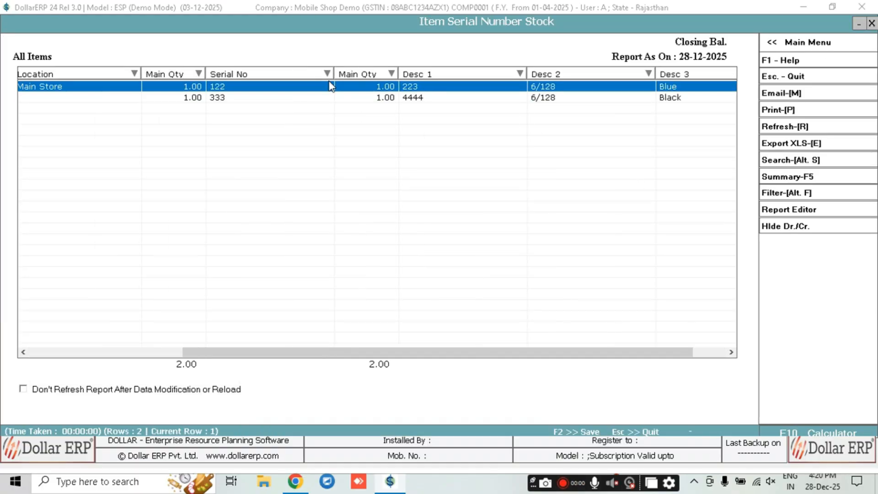
key(Escape)
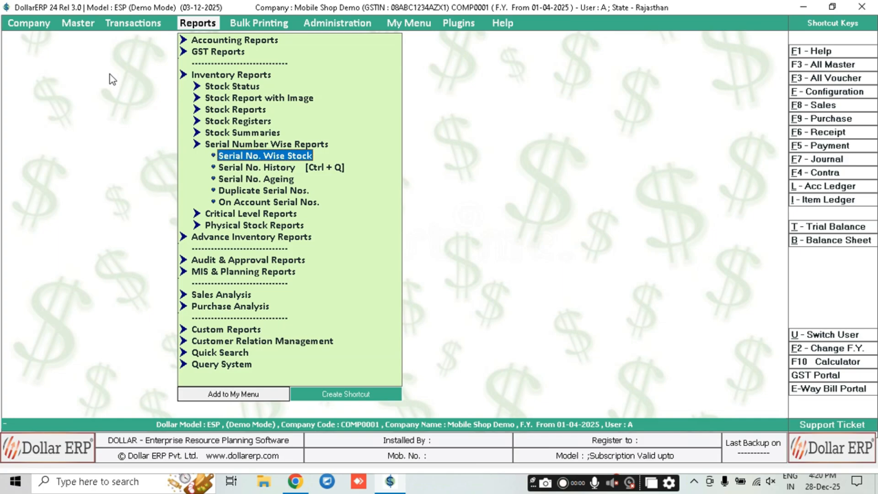
key(ctrl+F8)
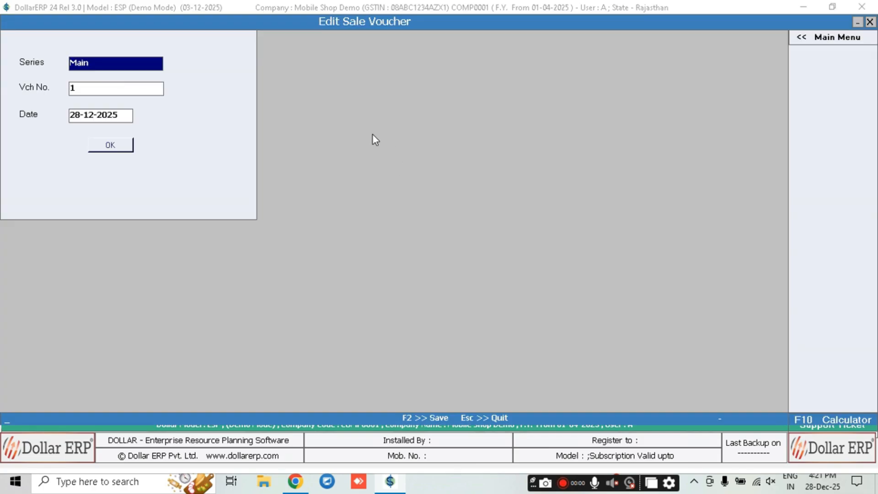
key(F2)
click(481, 146)
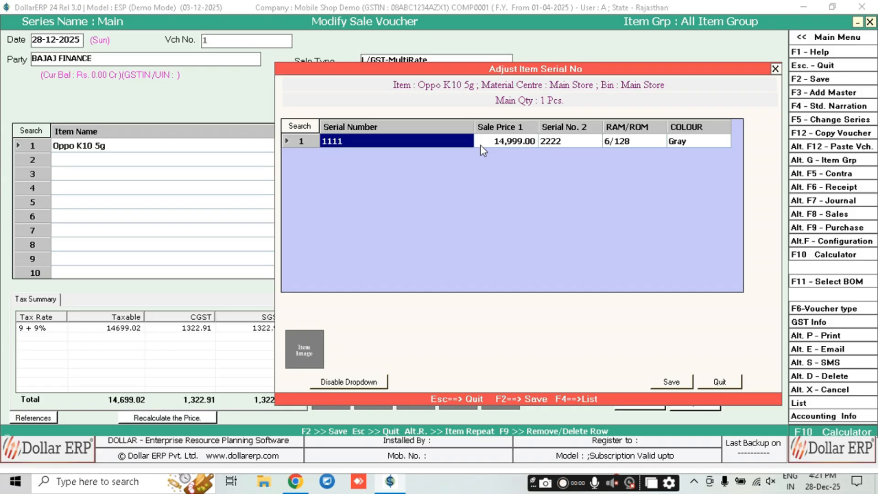
key(Escape)
key(Left)
key(Return)
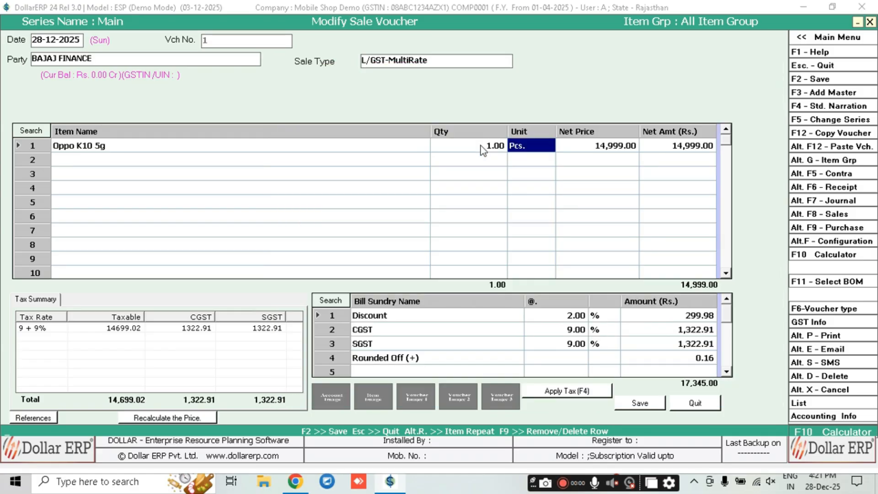
key(Escape)
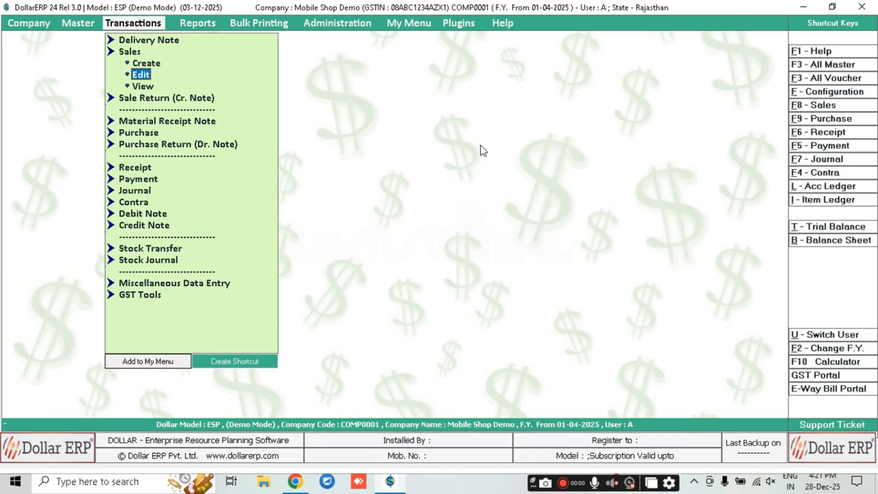
Open Item Serial Number History with Ctrl+Q and enter serial number 1111
key(ctrl+q)
key(Return)
key(Return)
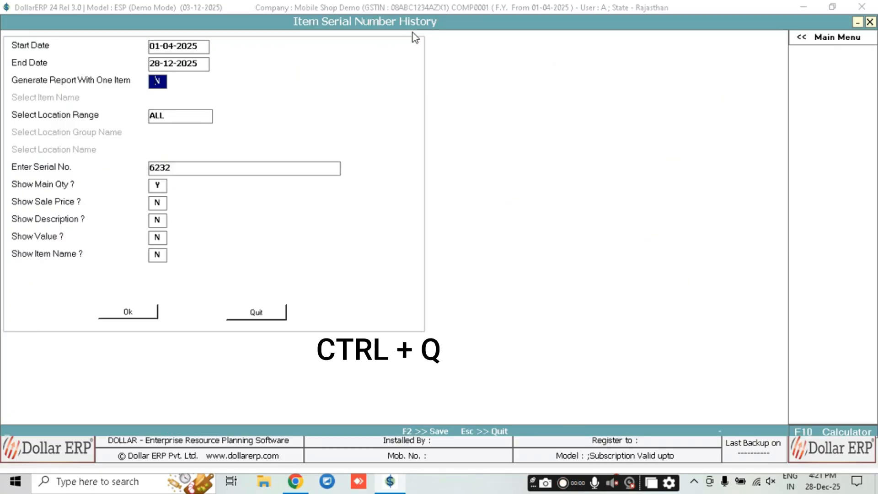
key(Return)
key(Return)
text(111111)
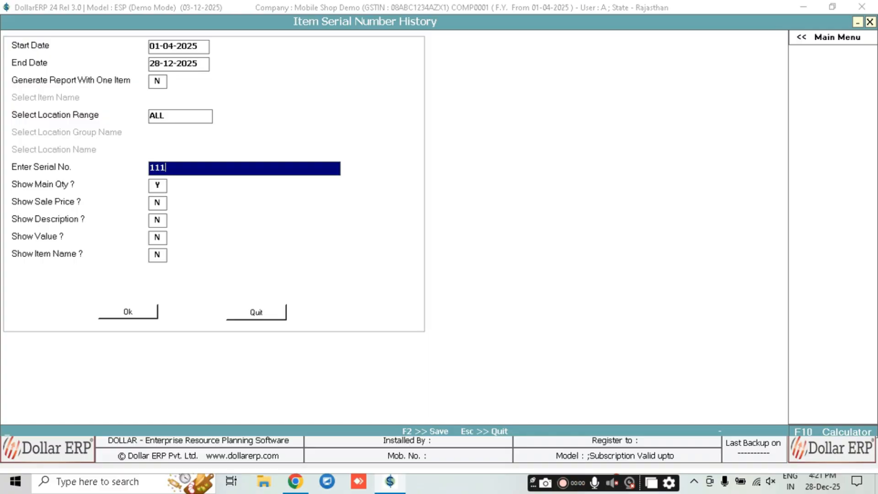
key(BackSpace)
key(BackSpace)
key(BackSpace)
text(1)
key(Return)
key(Return)
key(Return)
key(Return)
key(Return)
key(Return)
key(Return)
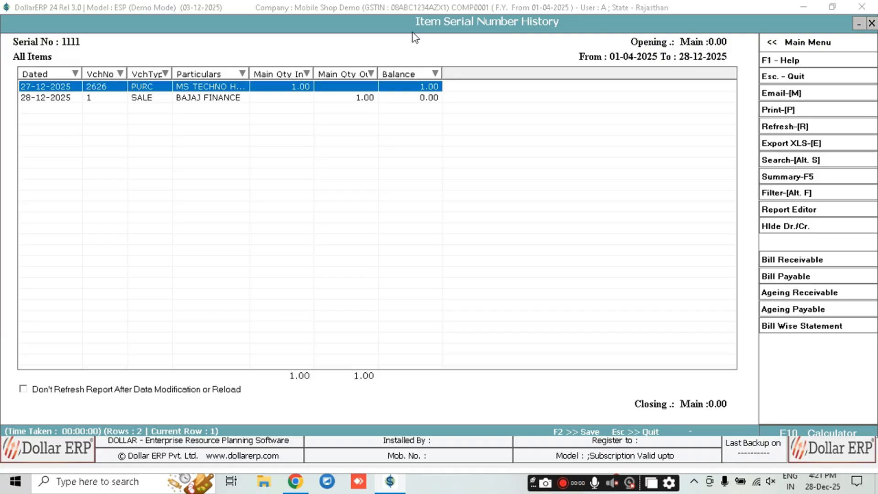
Review 1111's purchase 2626 in and sale 1 out, balance 0, then exit the report
key(Down)
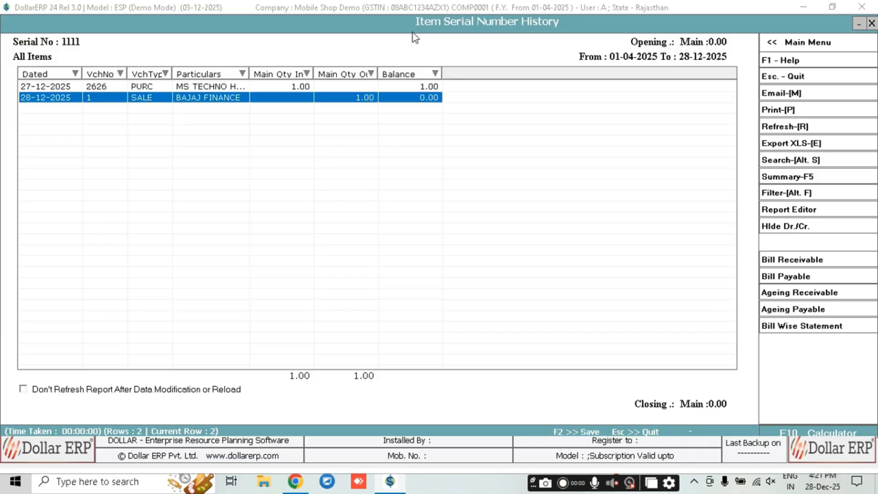
key(Up)
key(Down)
key(Up)
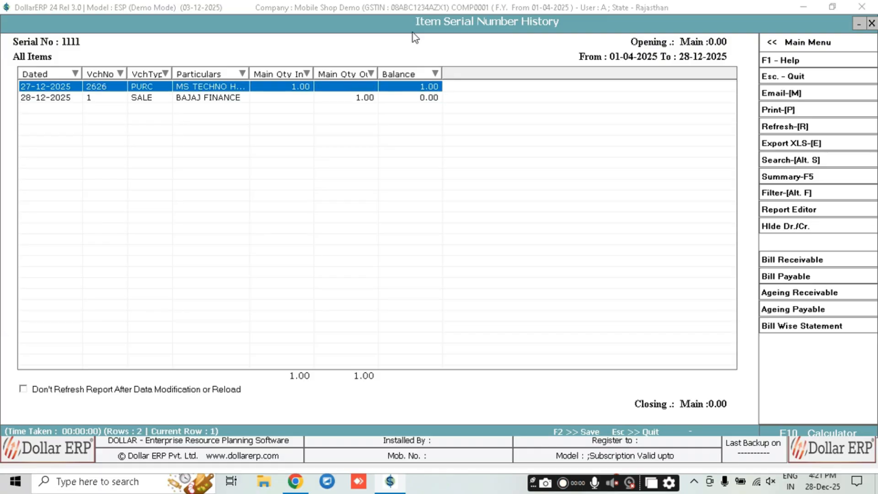
key(Escape)
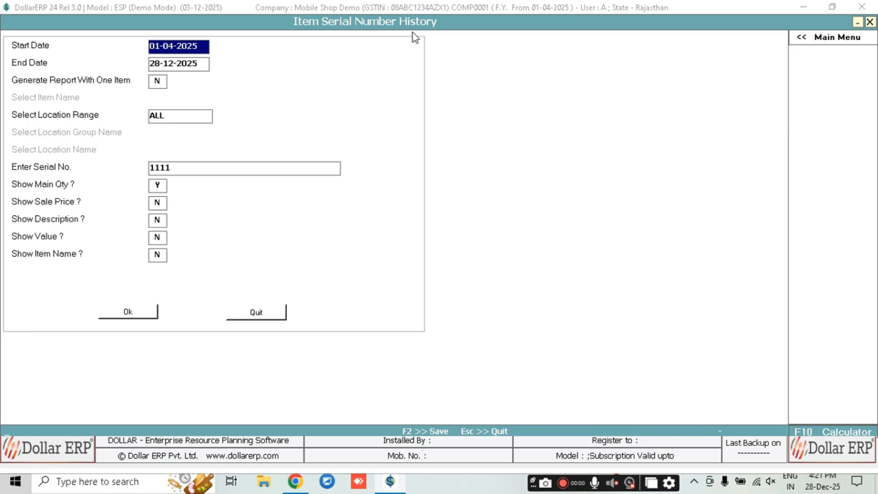
key(Escape)
key(Right)
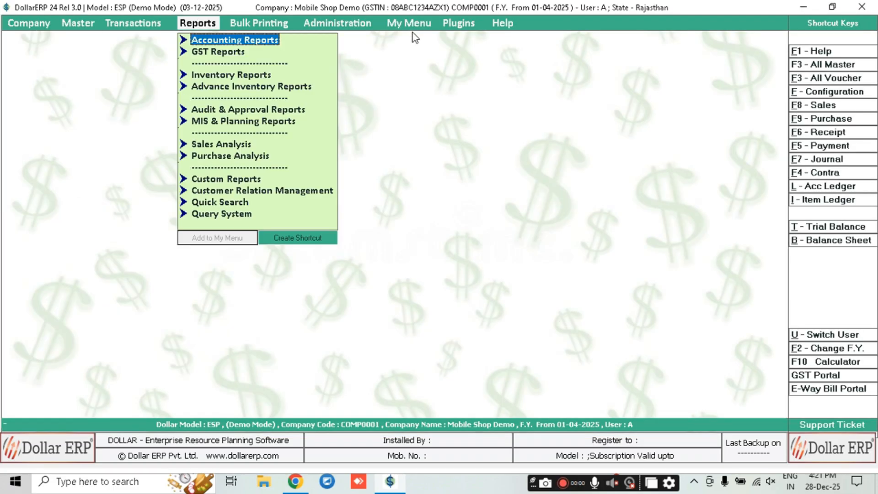
Go to Serial No. History and delete its Ctrl + Q shortcut
key(Down)
key(Down)
key(Right)
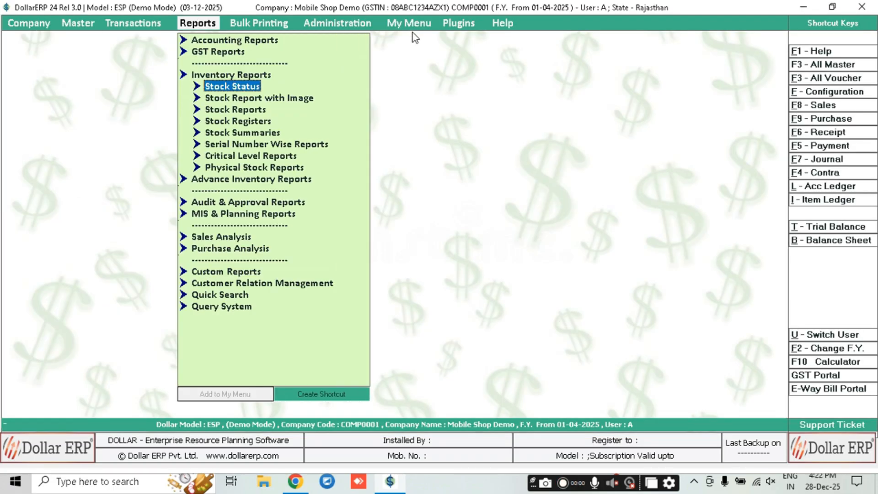
key(Down)
key(Down)
key(Down)
key(Down)
key(Down)
key(Right)
key(Down)
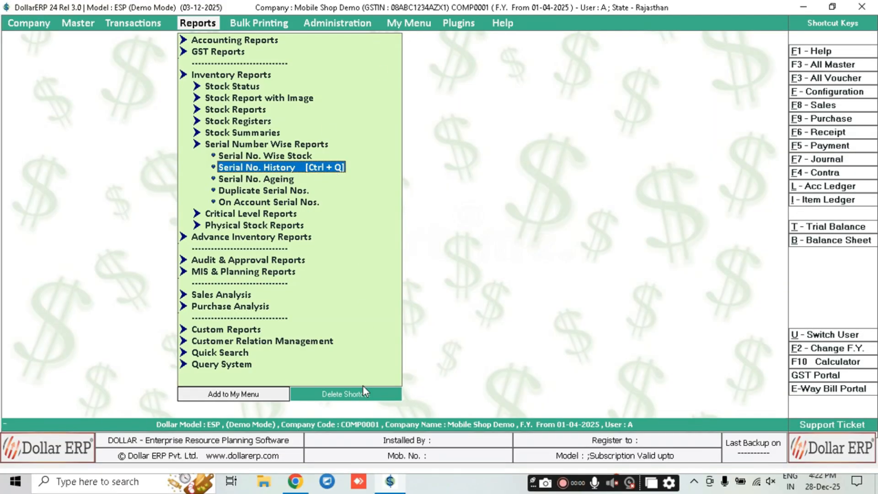
click(344, 396)
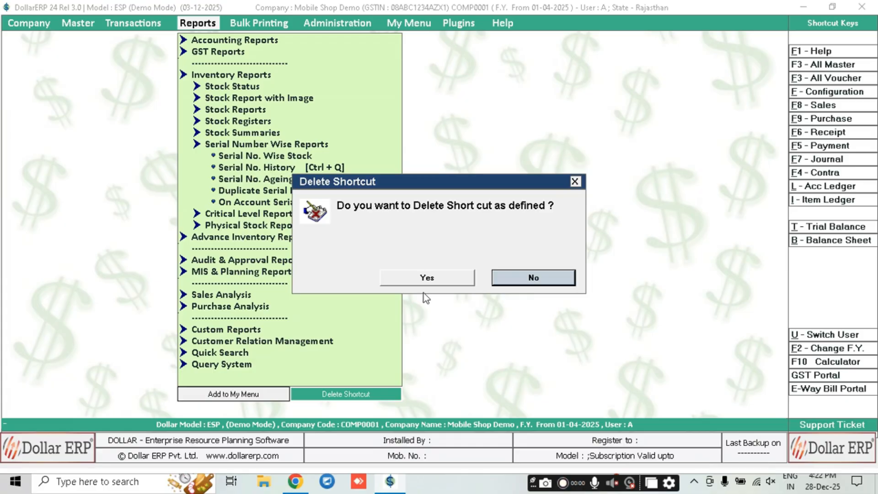
click(427, 279)
Assign Ctrl + 1 as the new Serial No. History shortcut and save it
click(316, 390)
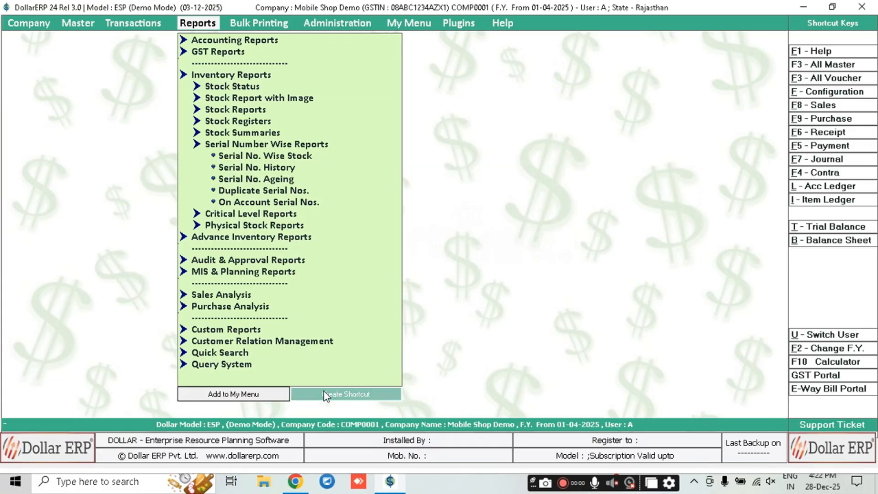
click(409, 280)
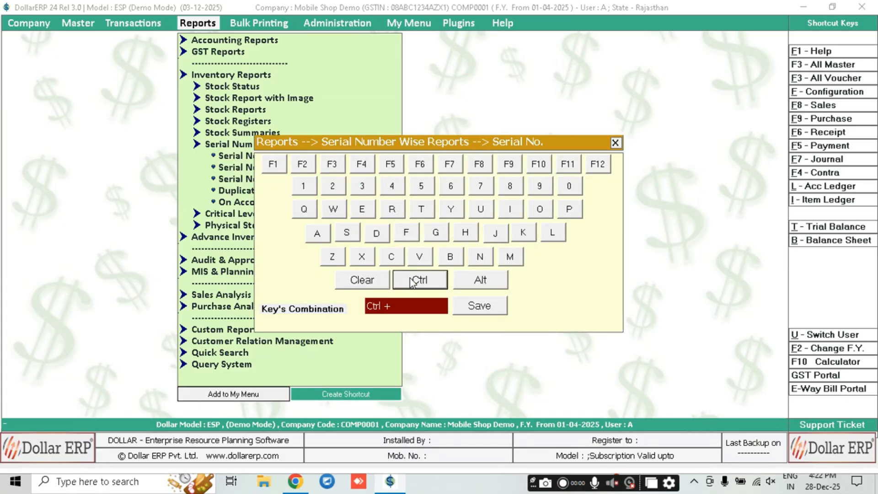
click(303, 185)
click(478, 303)
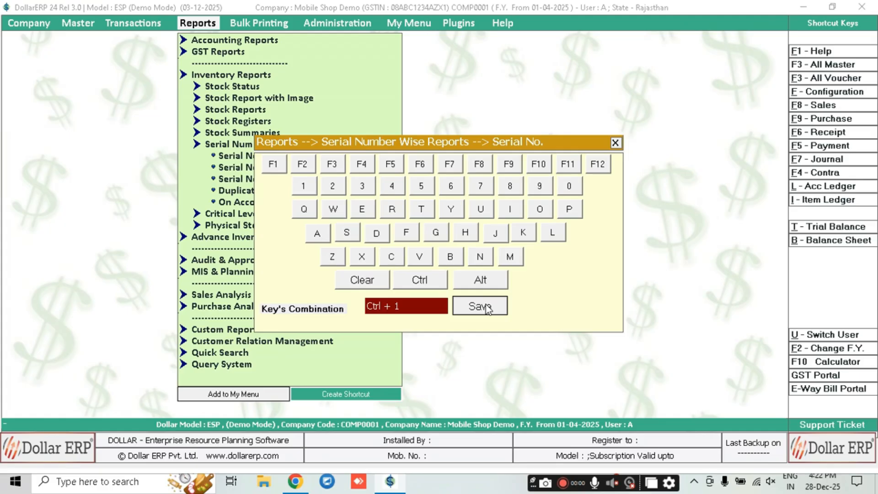
key(Left)
key(Left)
key(Right)
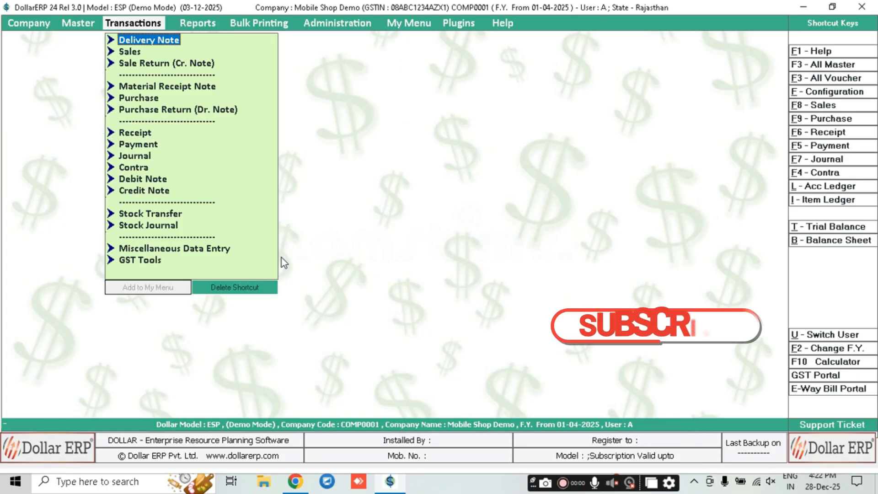
key(ctrl+1)
key(Return)
key(Return)
key(Return)
key(Return)
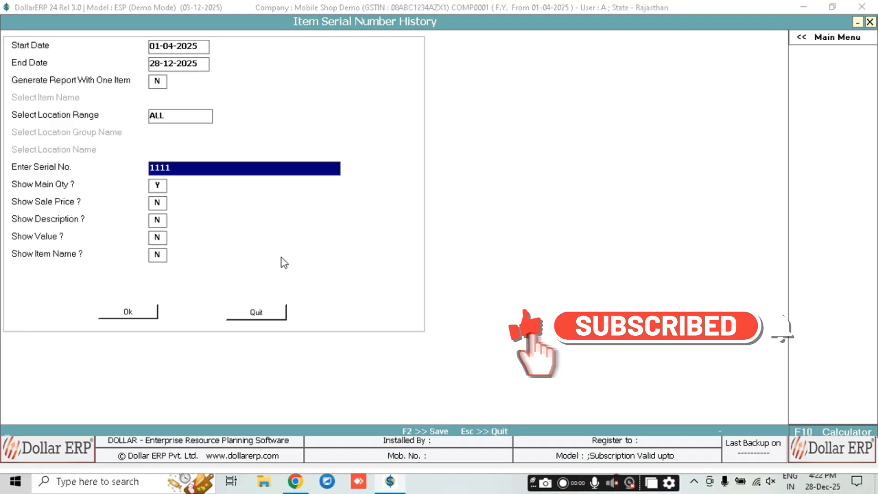
key(Return)
key(Return)
key(Return)
key(Return)
key(Return)
key(Return)
key(F2)
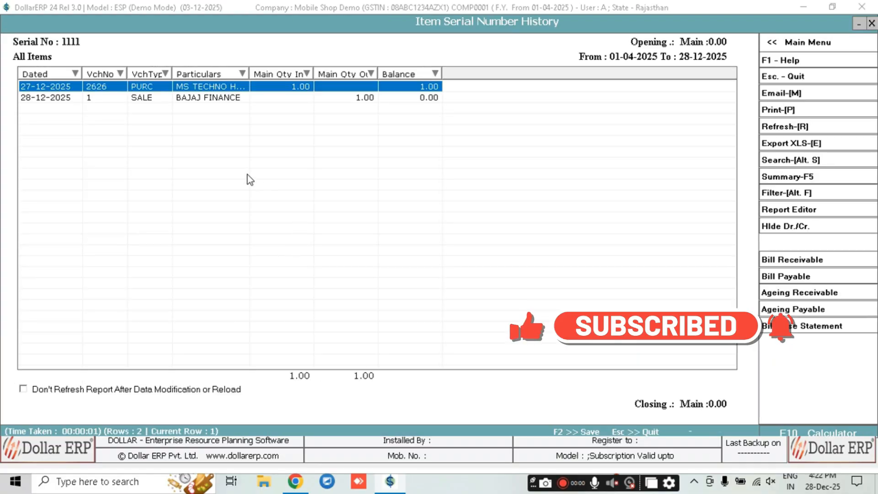
key(Escape)
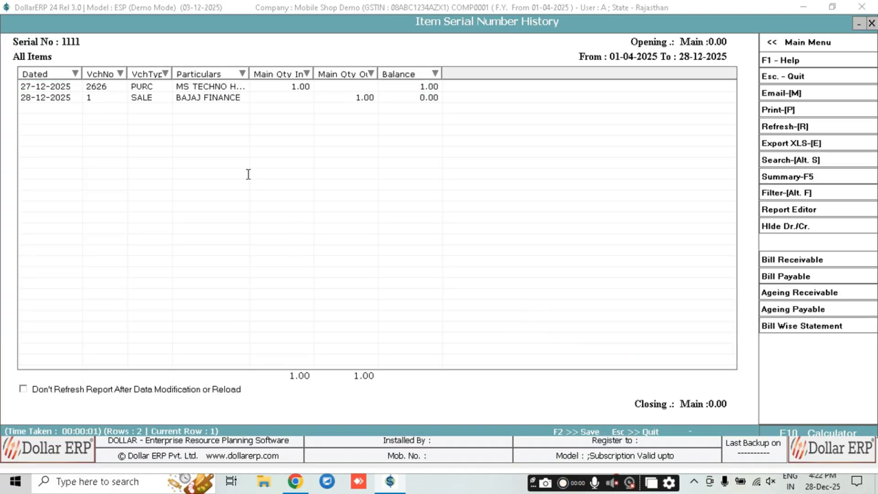
key(Escape)
key(Down)
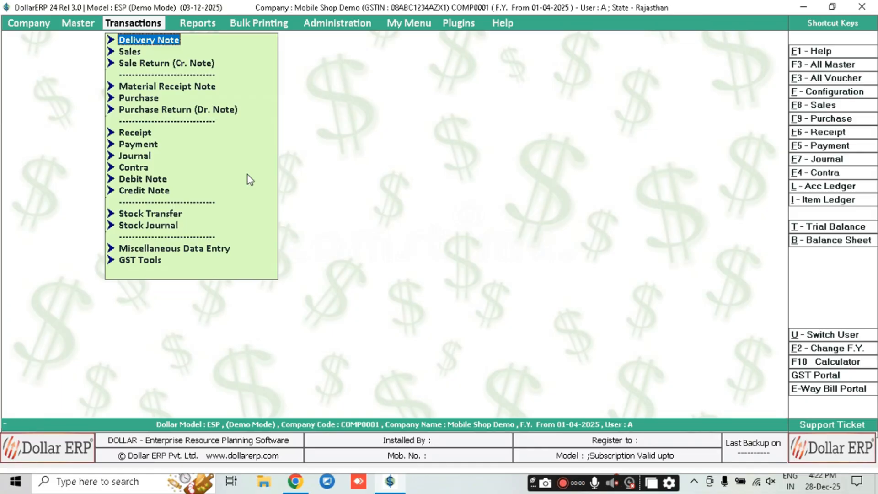
Run the Amount Receivable Summary, showing BAJAJ FINANCE owing 12,345.00
key(Right)
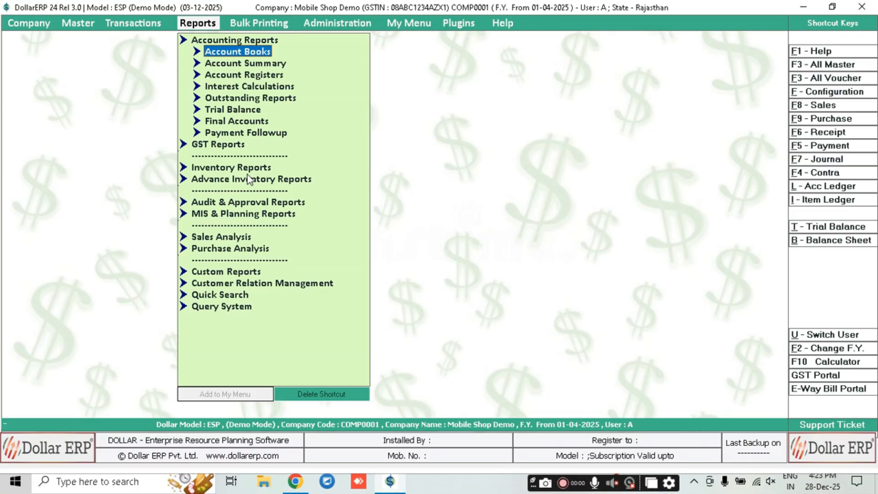
key(Down)
key(Down)
key(Down)
key(Down)
key(Right)
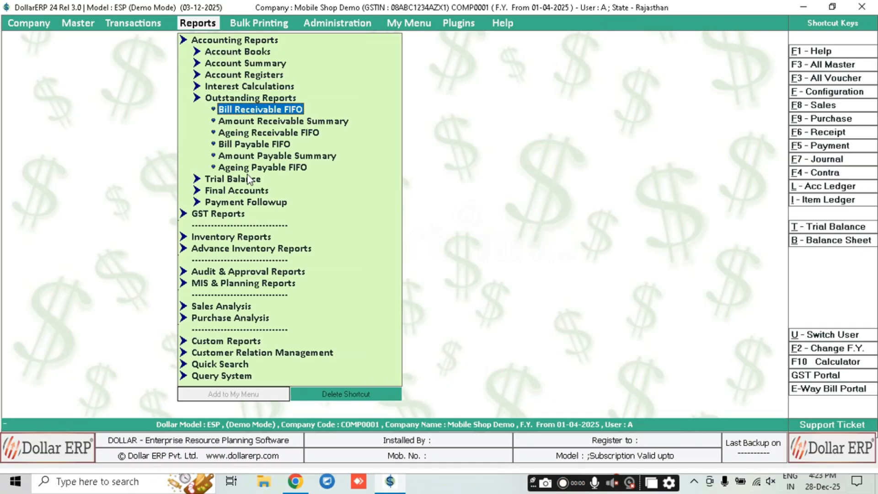
key(Down)
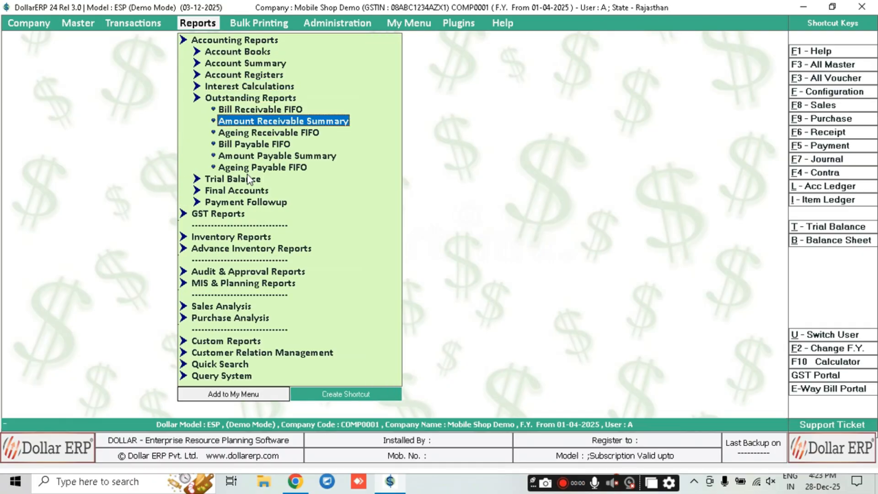
key(Return)
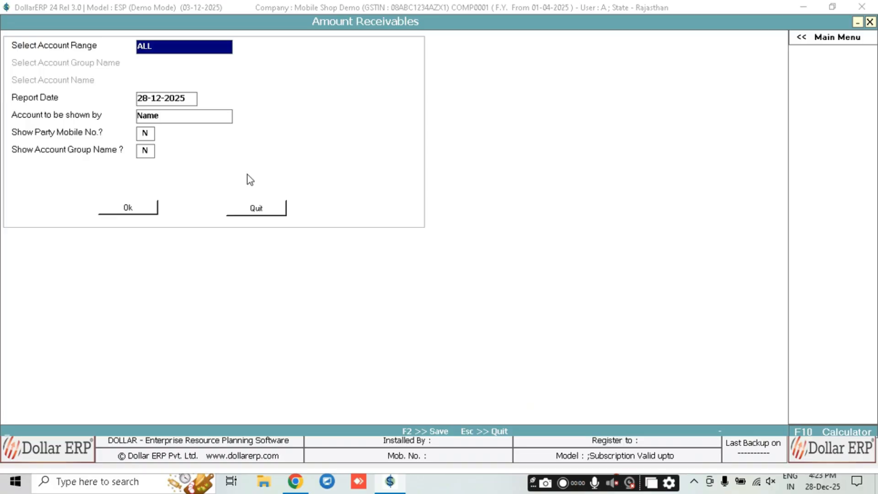
key(Return)
key(Return)
key(Return)
key(Return)
key(Return)
key(Return)
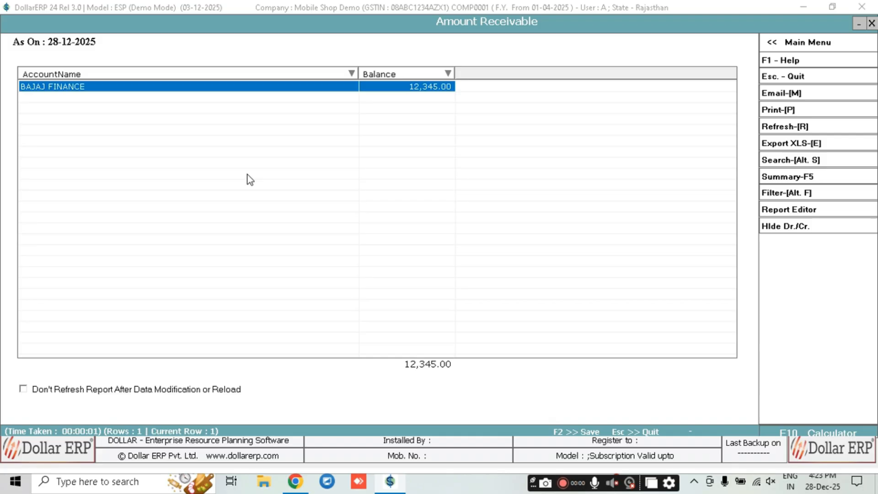
key(Escape)
key(Escape)
key(Escape)
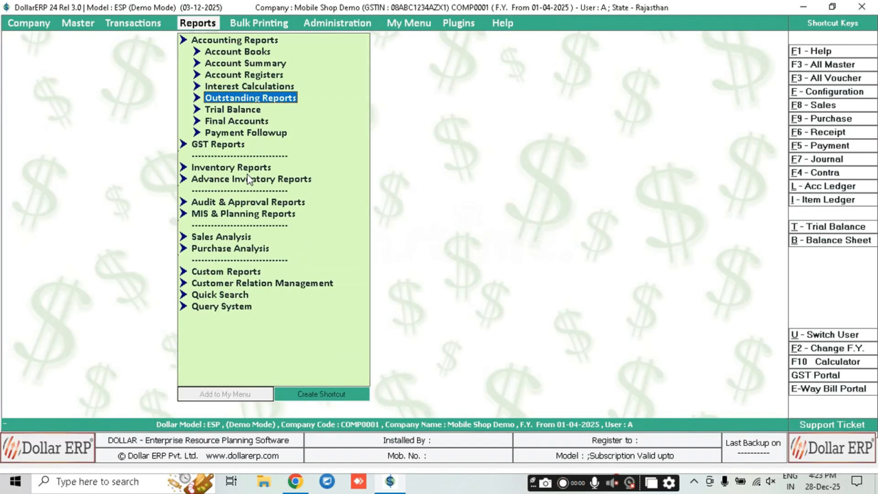
Go to Transactions and expand the Receipt options
key(Left)
key(Down)
key(Down)
key(Return)
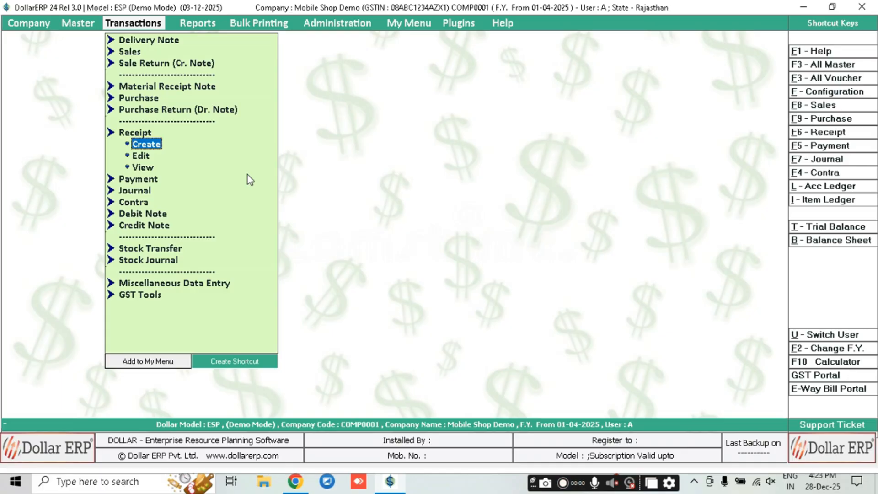
Enter a 29-12-2025 receipt crediting BAJAJ FINANCE 12,345.00, debiting BANK A/C, and save
key(Return)
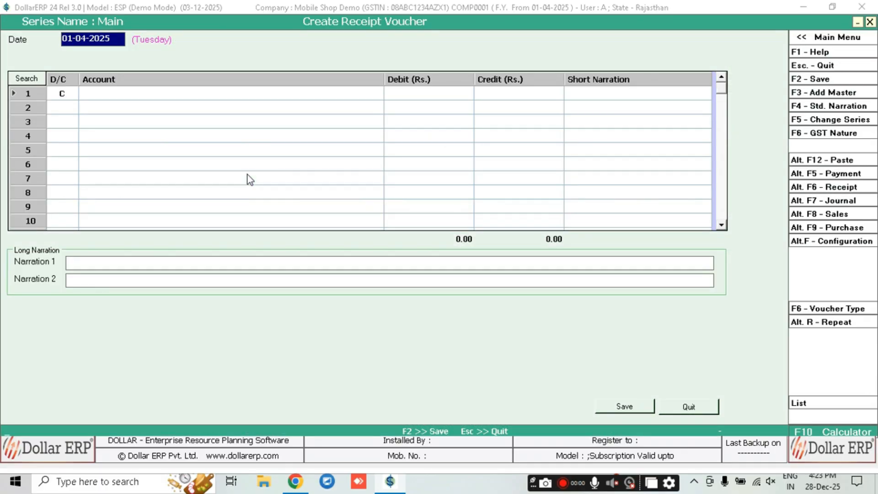
text(29.12)
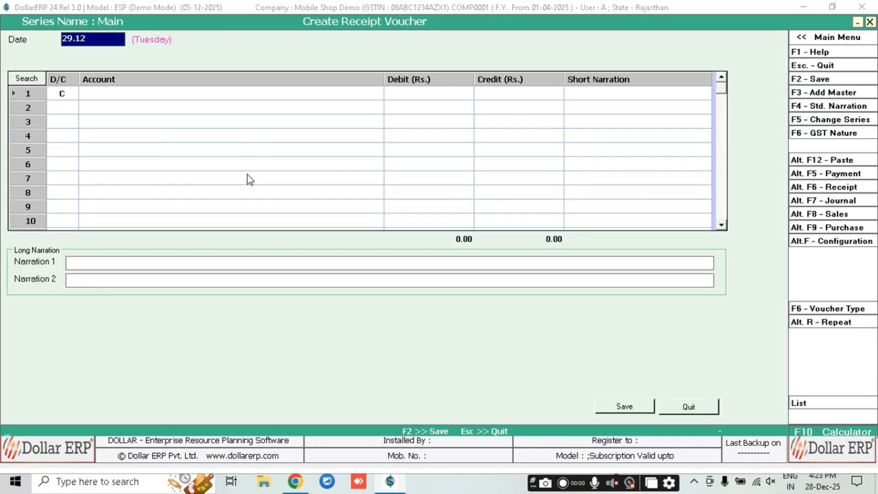
key(Return)
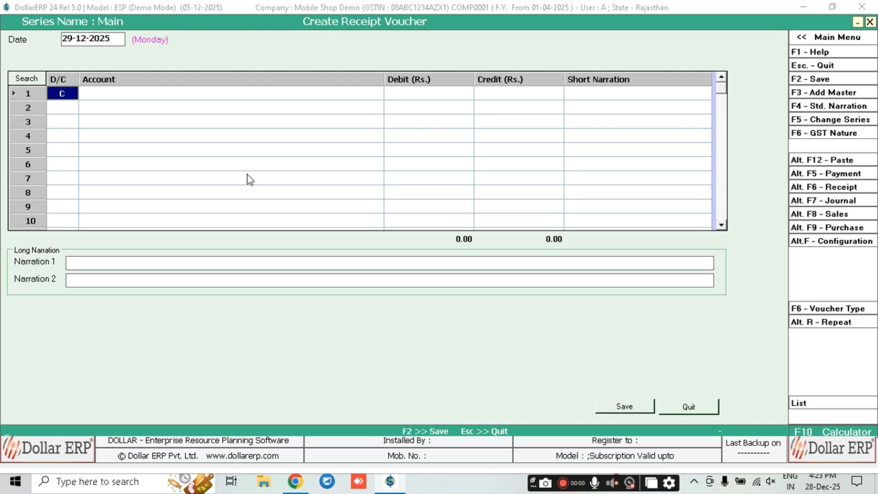
key(Return)
text(ba)
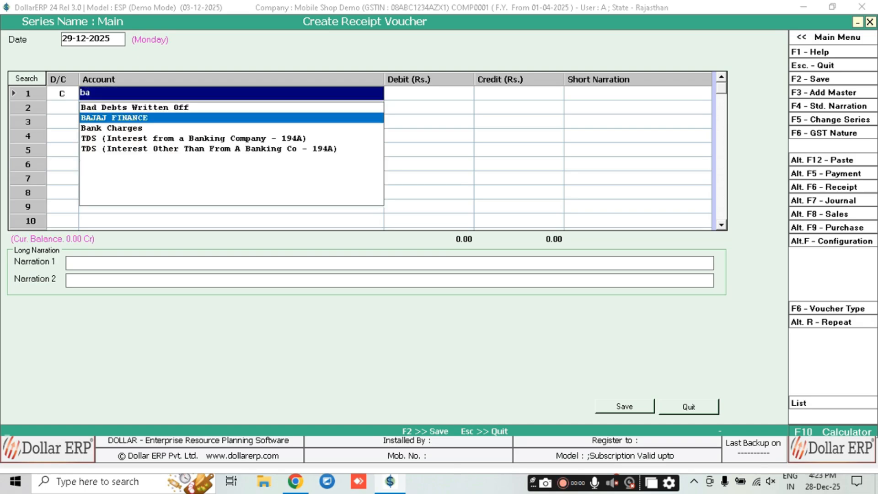
key(Return)
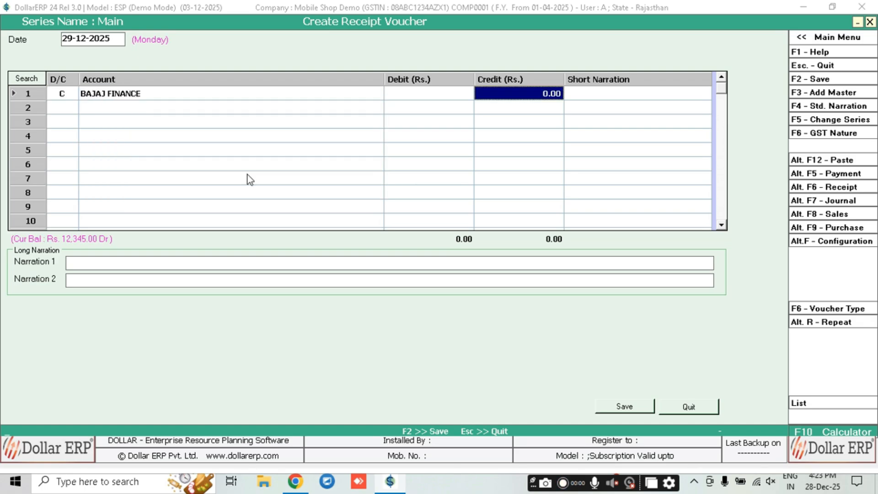
text(12,)
text(345)
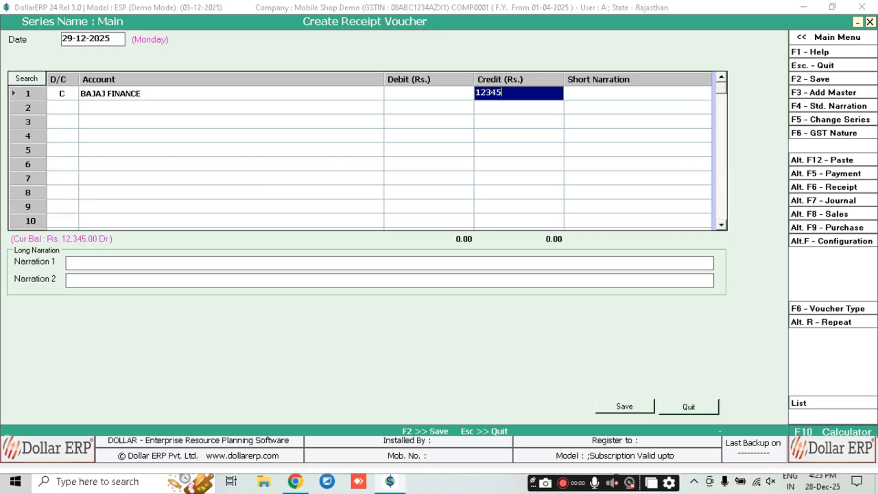
key(Return)
key(Return)
key(Return)
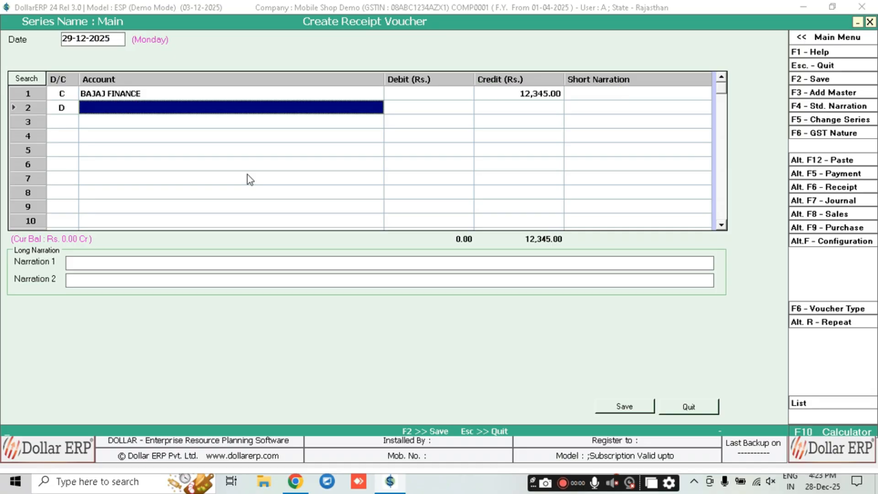
key(Down)
key(Return)
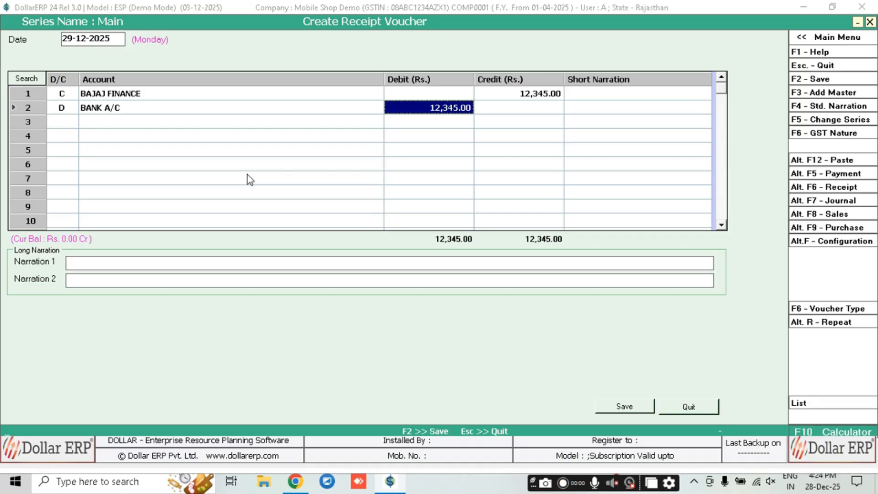
key(F2)
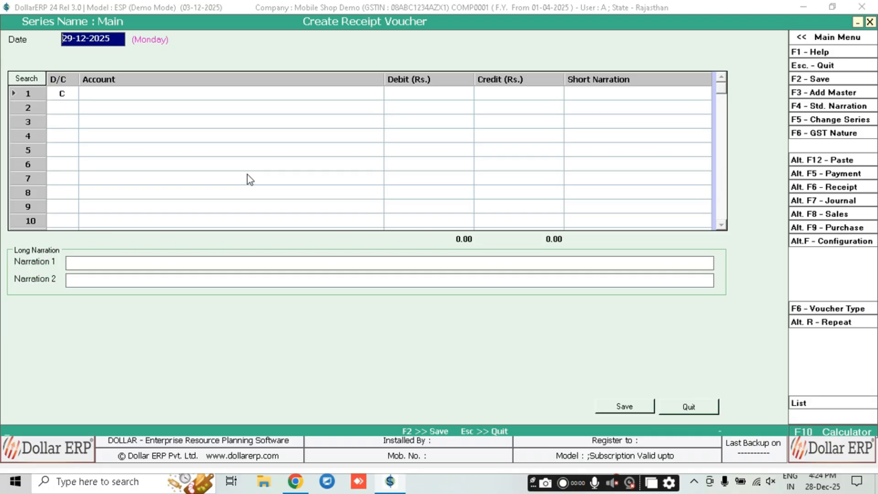
Close the receipt form, then briefly open and dismiss the account ledger options
key(Escape)
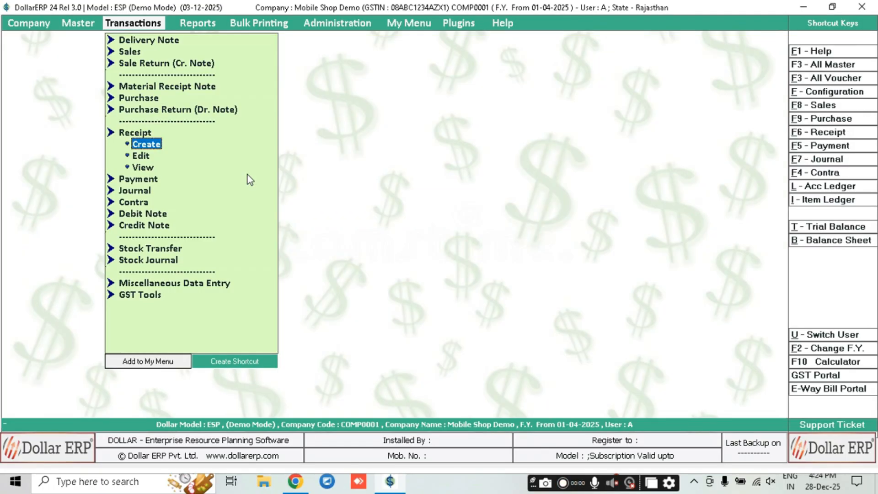
key(alt+l)
key(Escape)
click(825, 190)
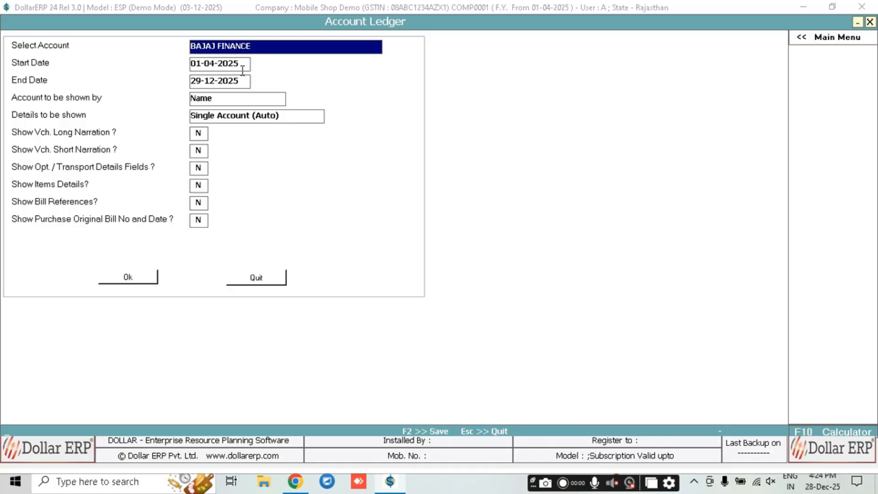
key(Escape)
Run the BAJAJ FINANCE ledger and review the sale and receipt settling to 0.00
key(Right)
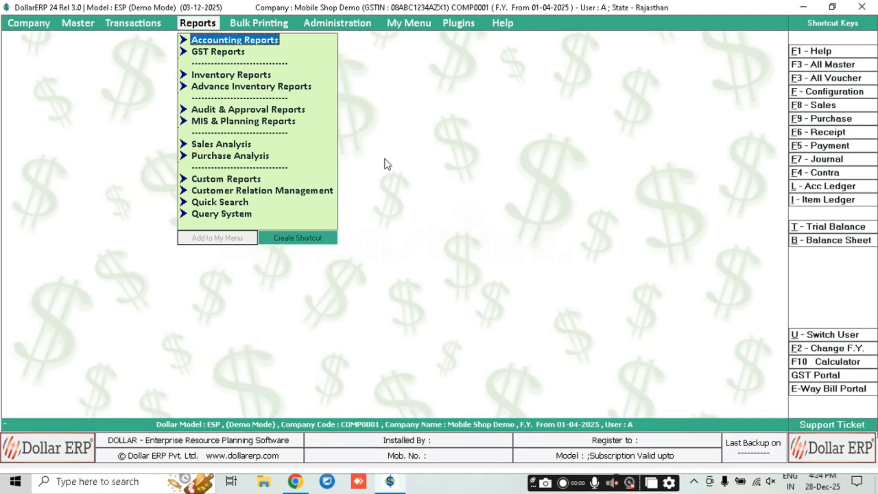
key(Return)
key(Return)
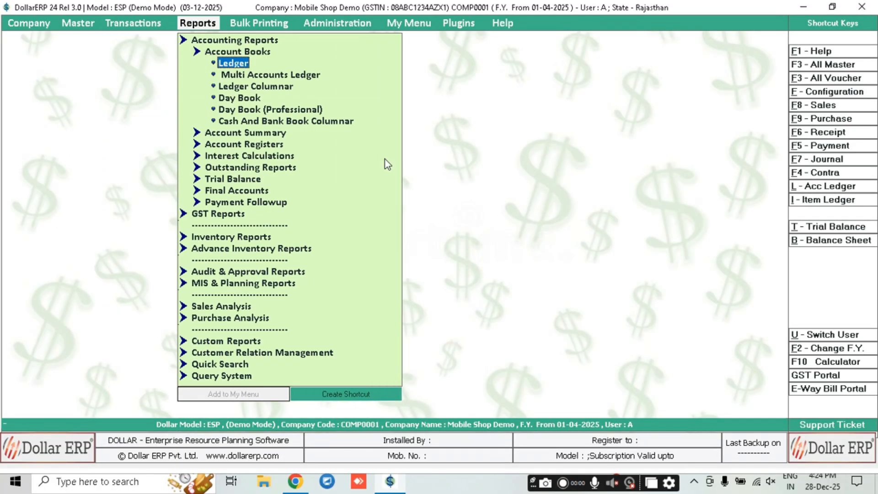
key(Return)
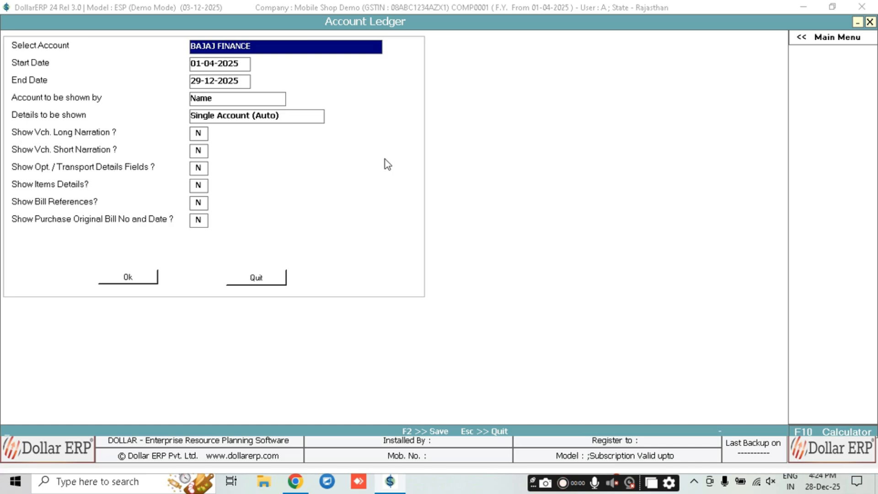
key(Return)
key(Return)
key(Return)
key(Return)
key(Return)
key(Return)
key(Return)
key(Return)
key(Return)
key(Return)
key(Return)
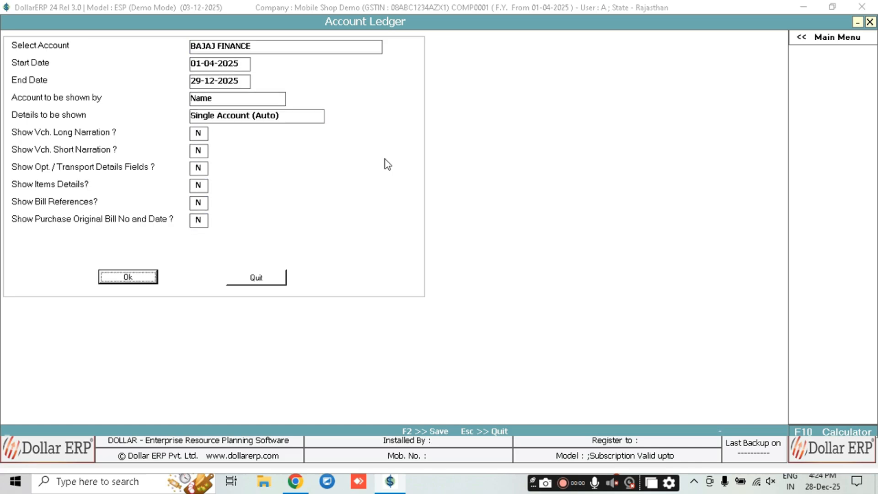
key(Return)
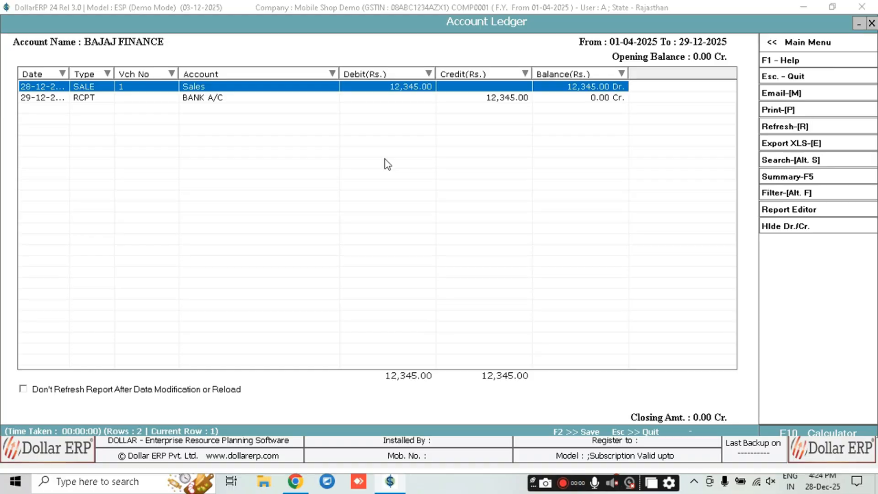
key(Down)
key(Up)
click(96, 100)
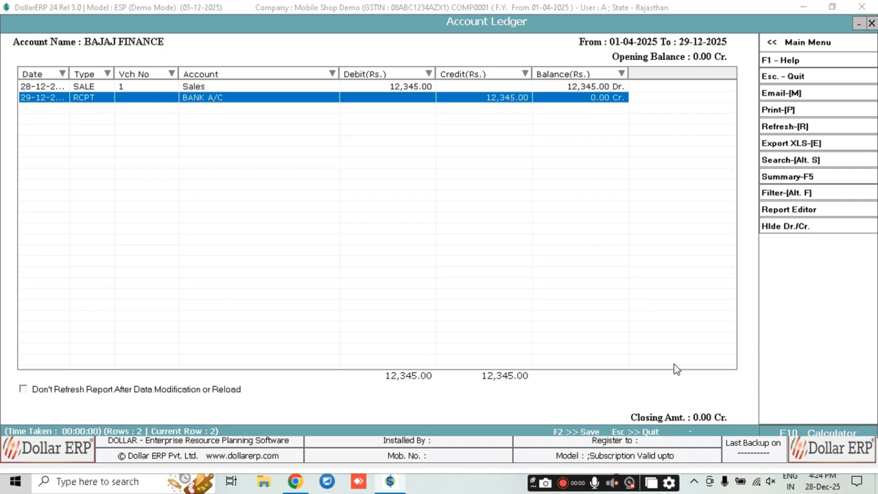
key(Escape)
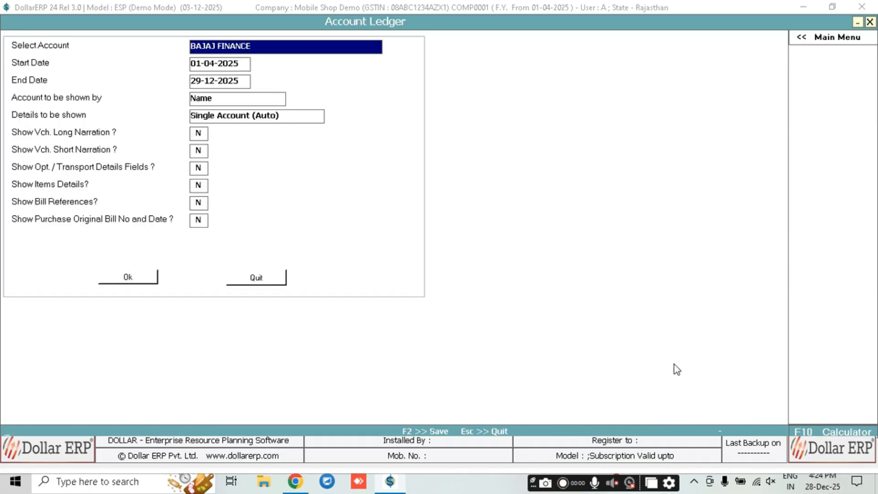
View the MS TECHNO HUB ledger, which shows a 95,784.84 Cr balance, then close it
text(ms)
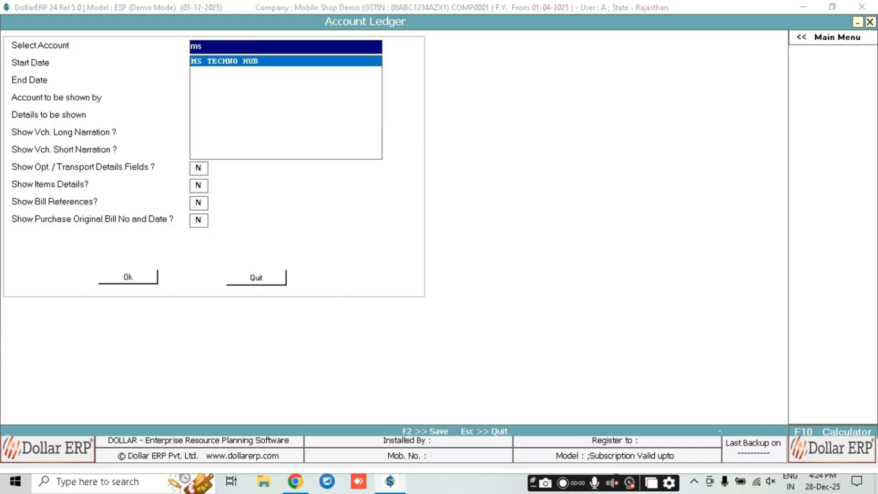
key(Return)
key(Return)
key(Return)
key(Return)
key(Return)
key(Return)
key(Return)
key(Return)
key(Return)
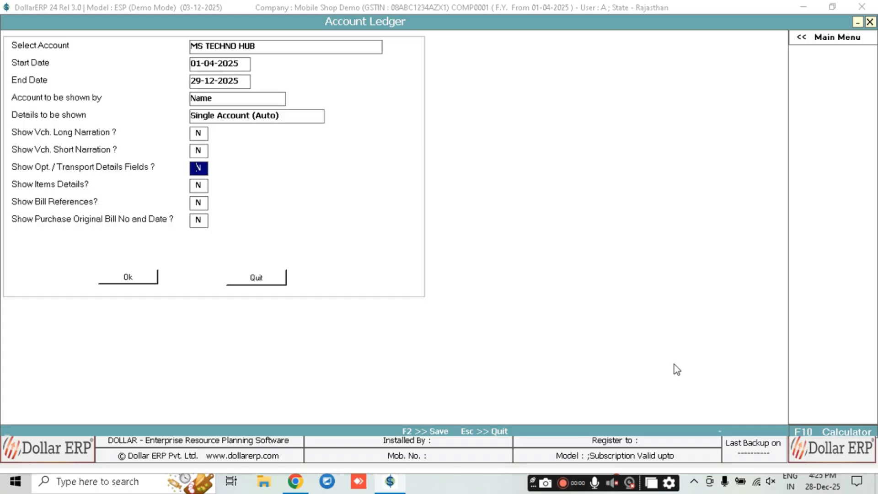
key(Return)
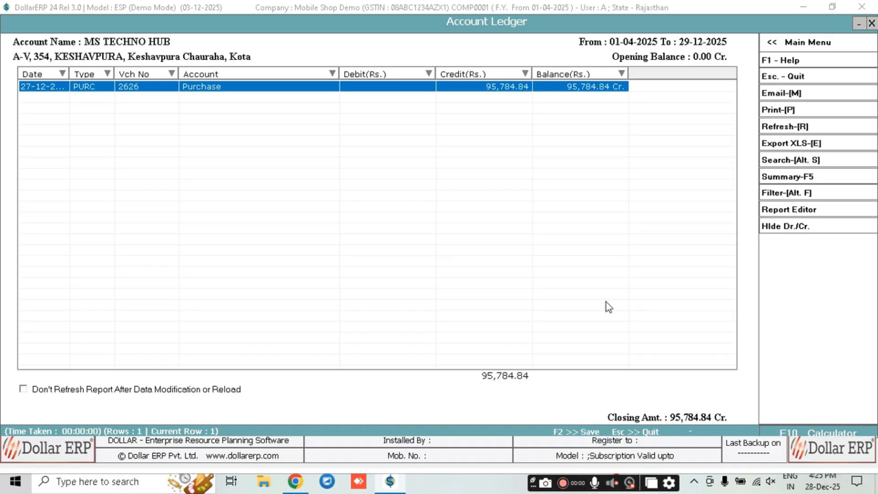
key(Escape)
key(Escape)
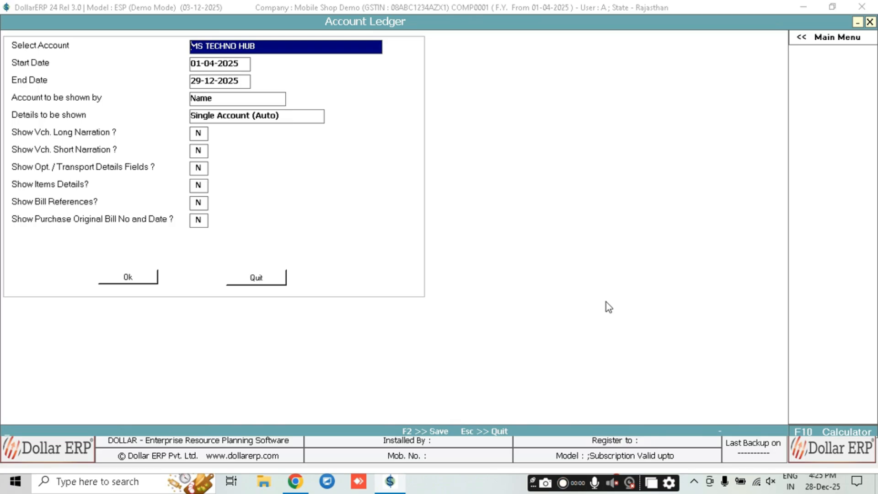
Start a new blank payment voucher dated 01-04-2025 from Transactions > Payment > Create
key(Left)
key(p)
key(a)
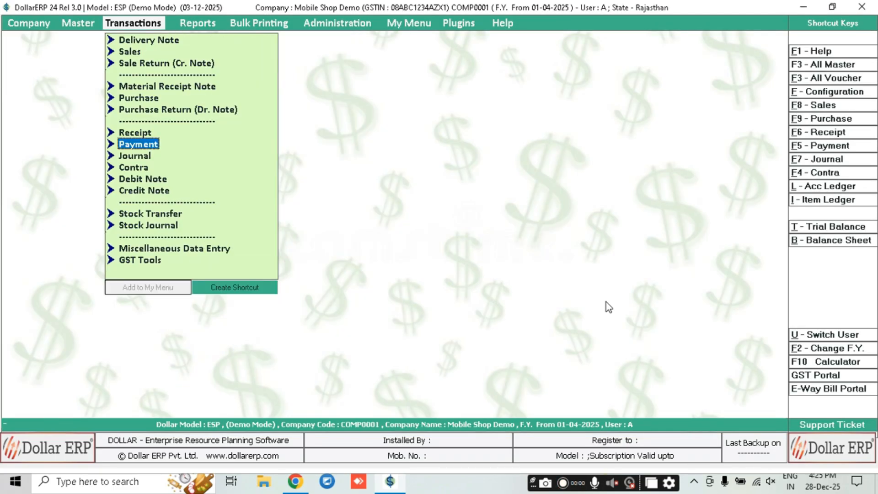
key(Up)
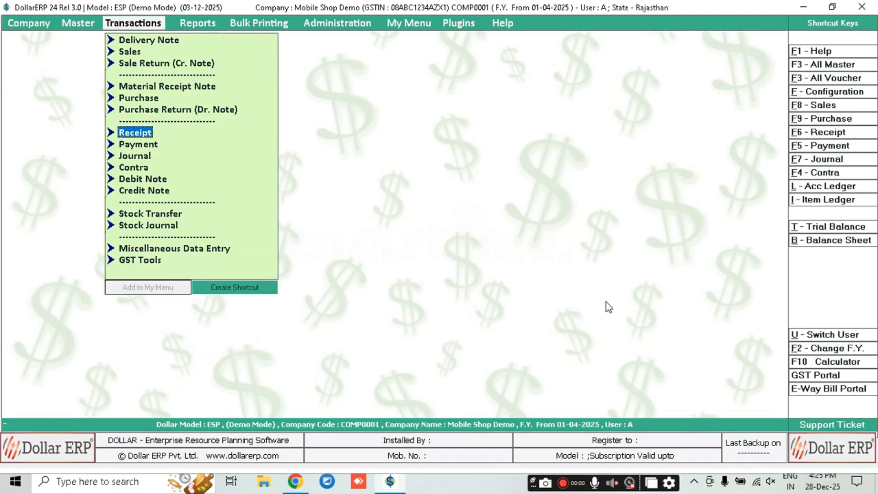
key(Down)
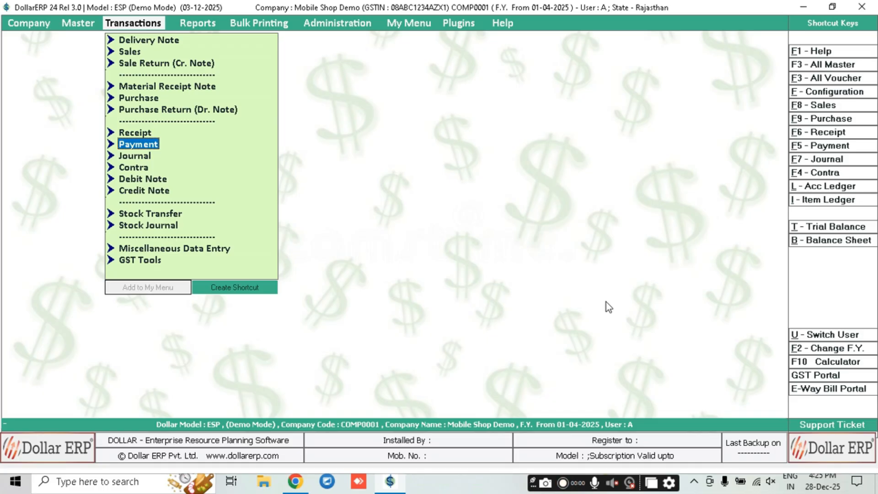
key(Return)
key(Return)
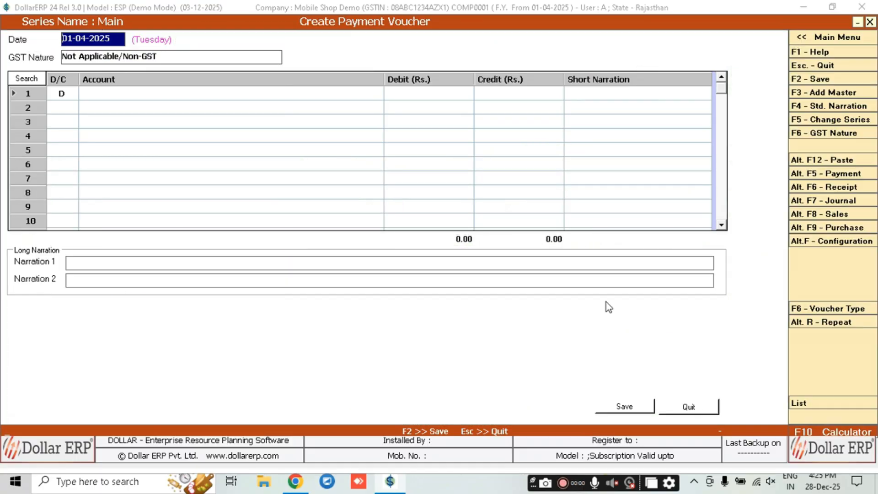
Enter a 30-12-2025 payment of 95,785.00 from BANK A/C to MS TECHNO HUB and save it
text(30-12)
key(Return)
key(Return)
key(Return)
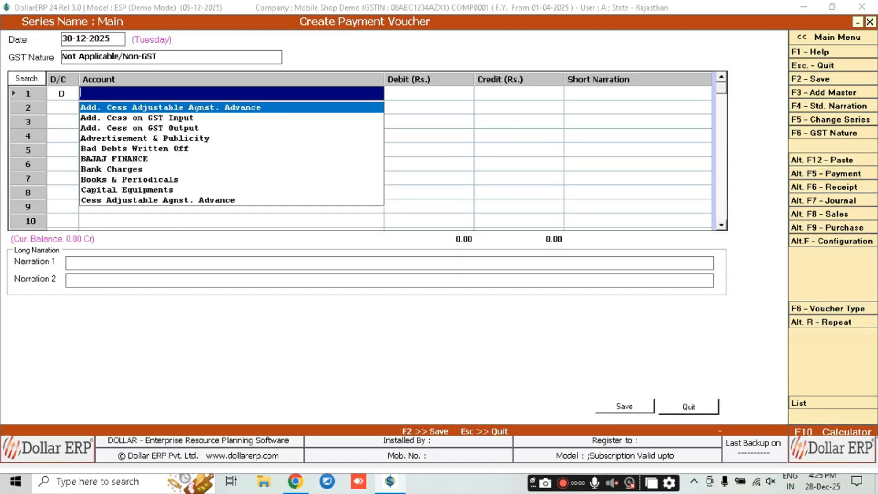
text(ms tec)
key(Return)
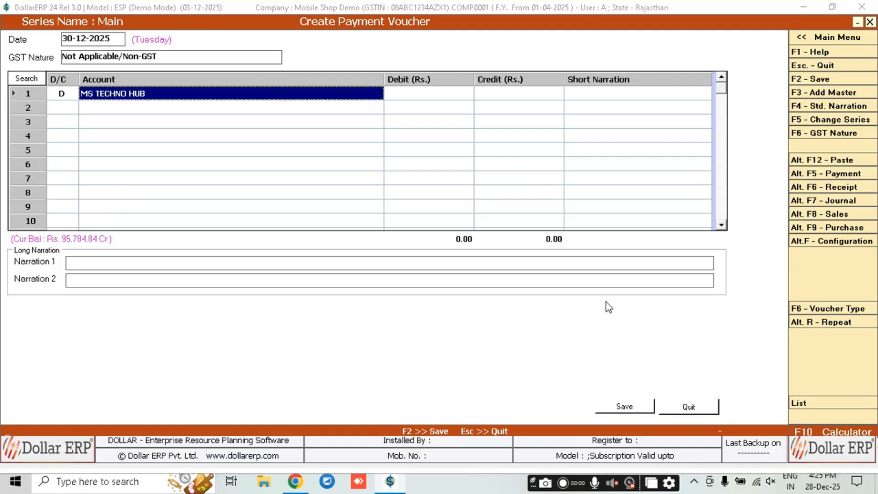
key(Return)
key(Return)
key(Return)
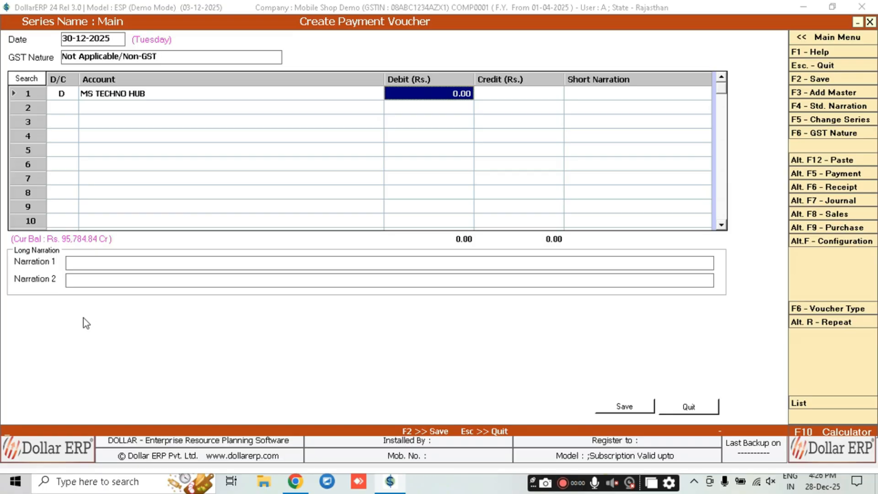
text(95,785)
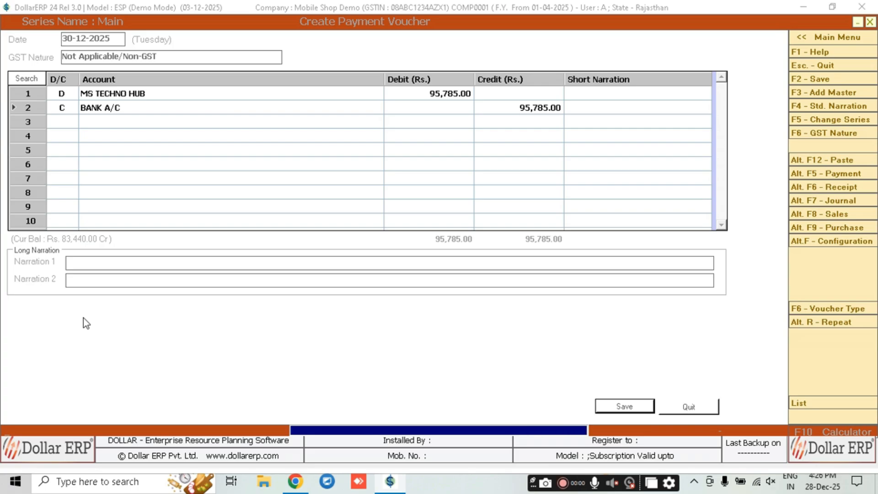
key(Escape)
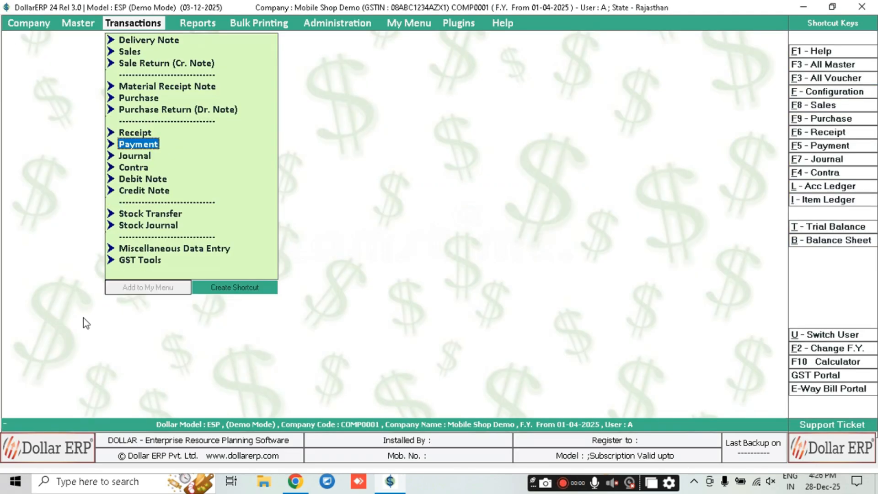
text(lms te)
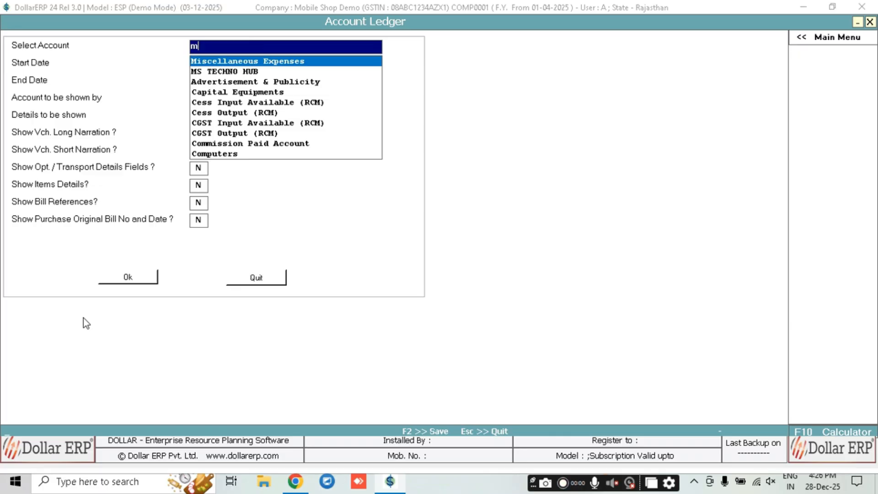
key(Return)
key(Return)
key(Return)
key(Return)
key(Return)
key(Return)
key(Return)
key(Return)
key(Return)
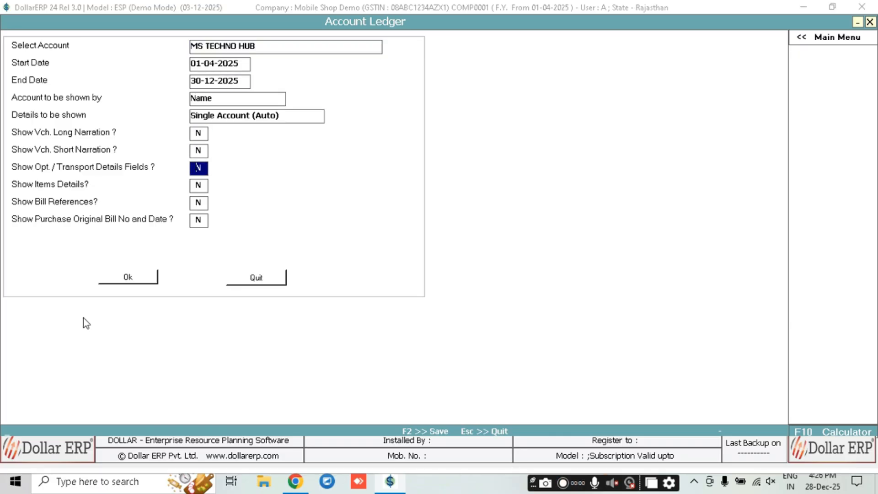
key(Down)
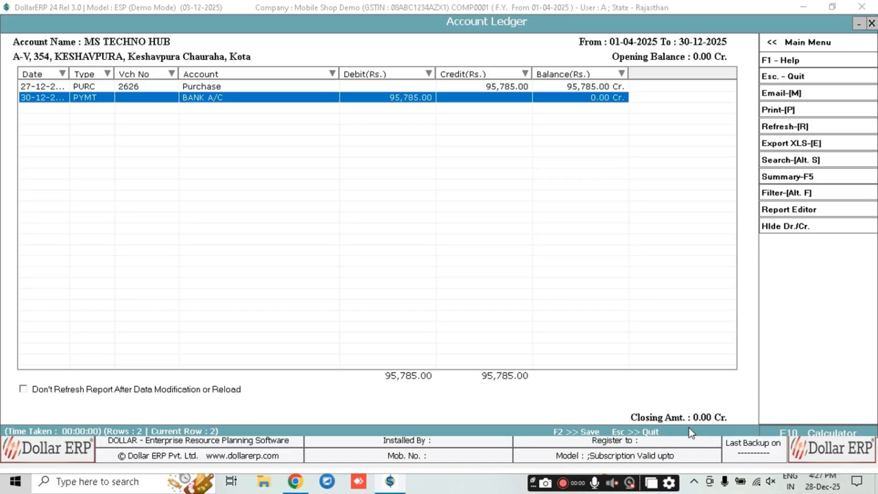
key(Escape)
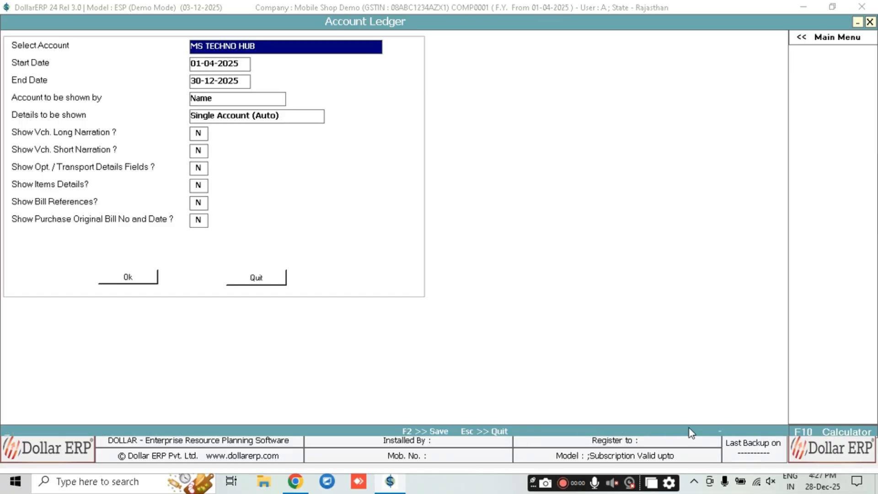
key(Escape)
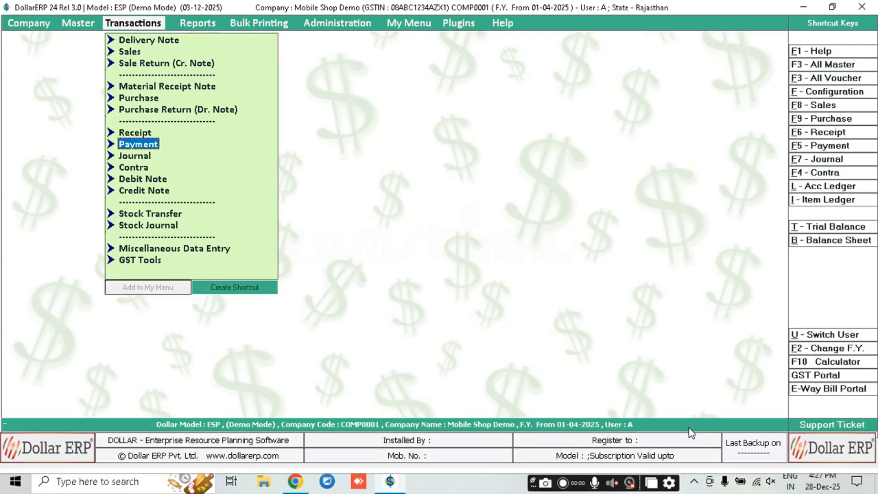
key(Right)
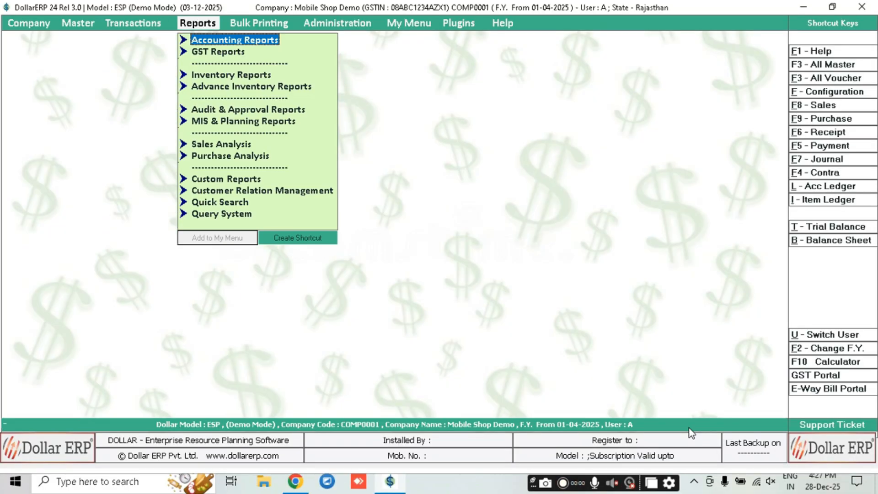
key(Return)
key(Left)
key(Return)
key(Return)
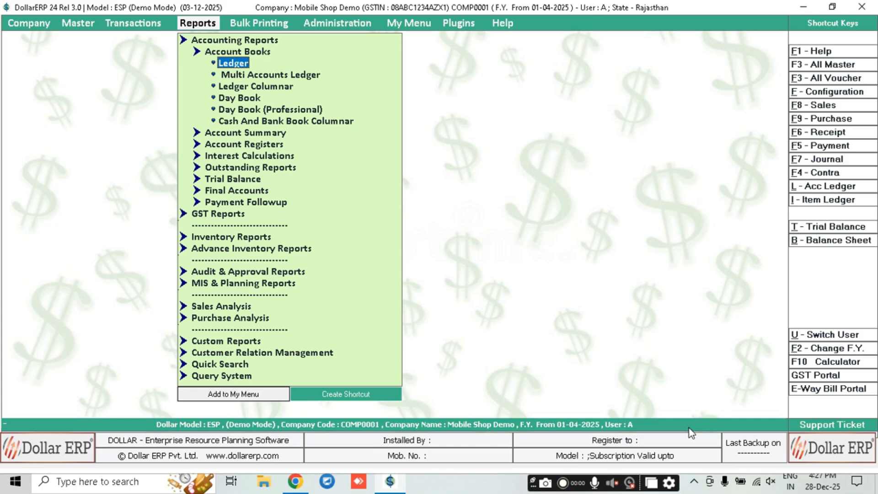
key(Down)
key(Down)
key(Down)
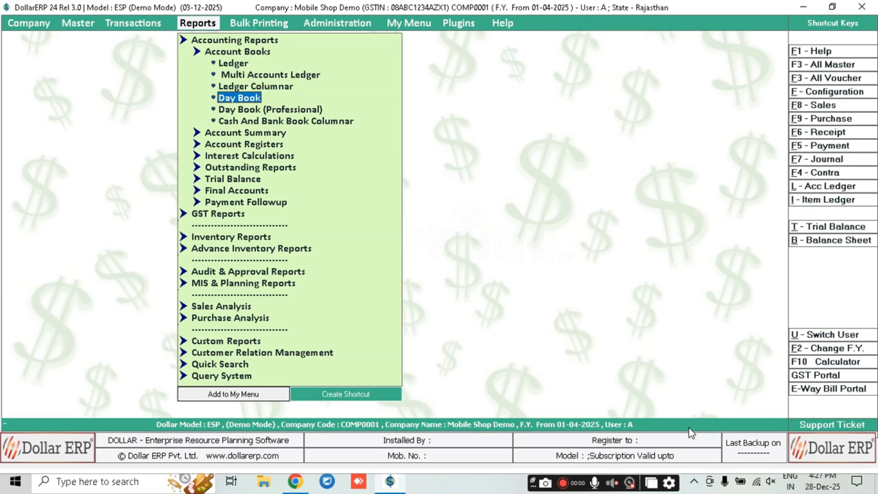
key(Return)
key(Return)
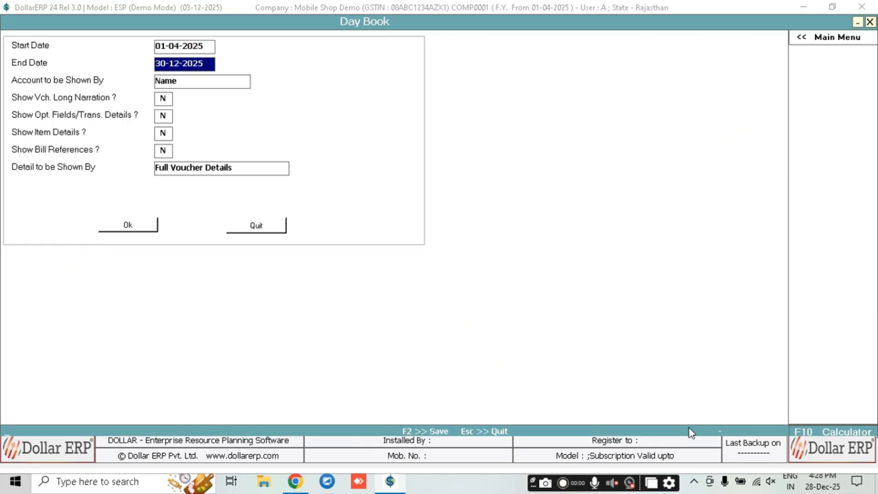
key(Up)
key(Down)
key(Down)
key(Return)
key(Return)
key(Return)
key(Return)
key(Return)
key(Return)
key(Return)
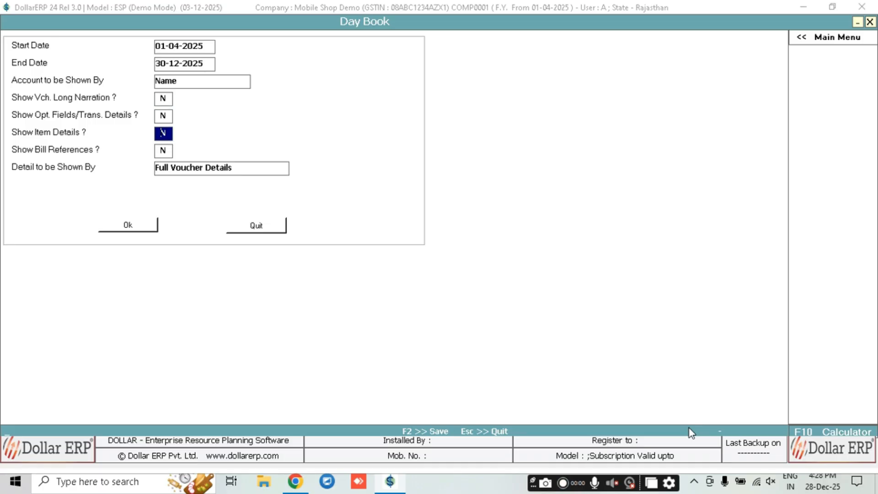
key(Down)
key(Down)
key(Down)
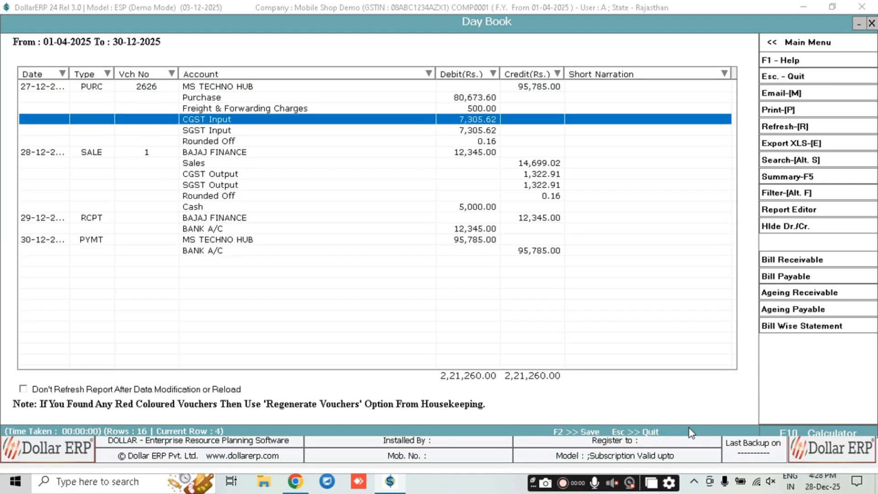
key(Up)
key(Up)
key(Up)
key(Down)
key(Down)
key(Down)
key(Down)
key(Up)
key(Up)
key(Up)
key(Up)
key(Down)
key(Down)
key(Down)
key(Down)
key(Down)
key(Down)
key(Down)
key(Down)
key(Down)
key(Down)
key(Escape)
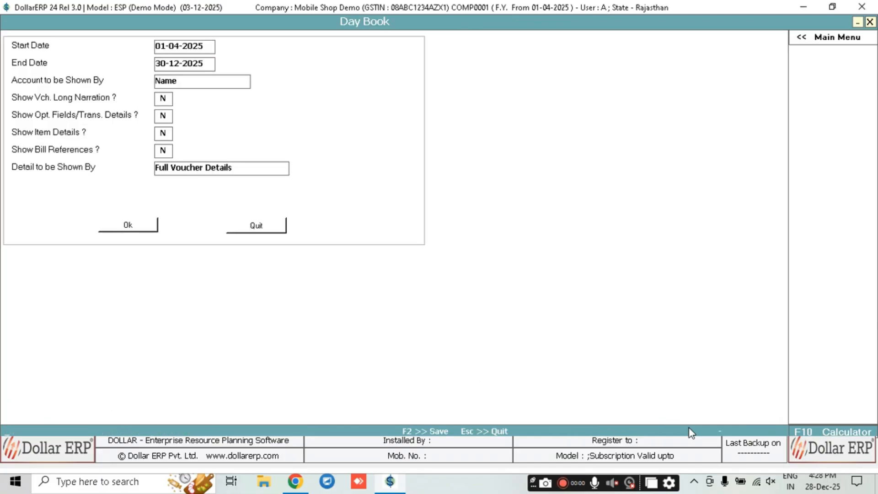
key(Escape)
key(Down)
key(Up)
key(Up)
key(Left)
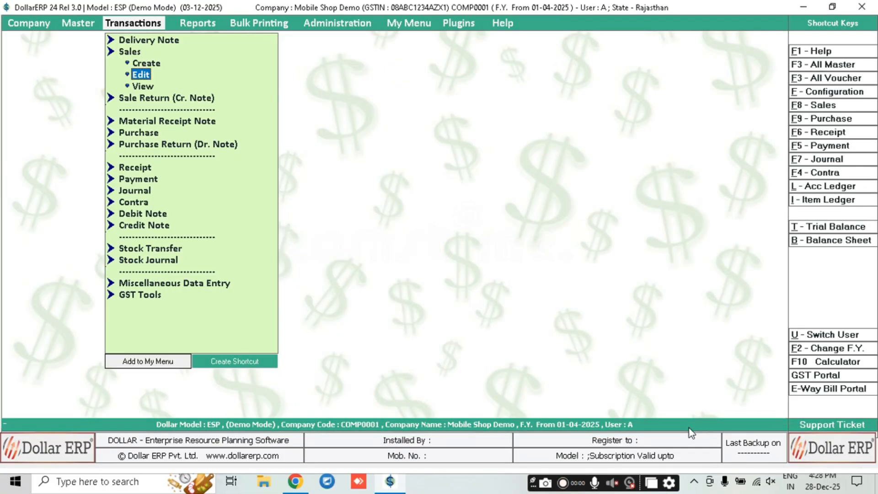
Open the Settlement Details report under Accounting Reports > Account Summary
key(Right)
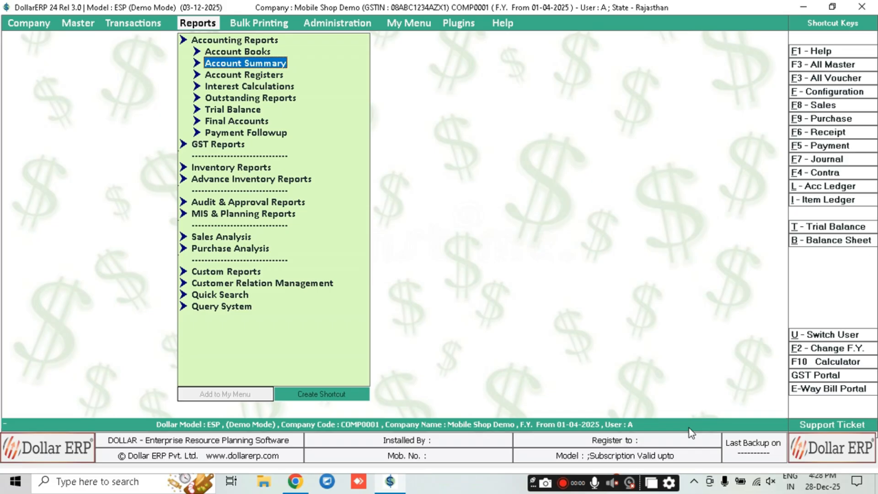
key(Return)
key(Down)
key(Down)
key(Down)
key(Down)
key(Down)
key(Down)
key(Down)
key(Down)
key(Down)
key(Up)
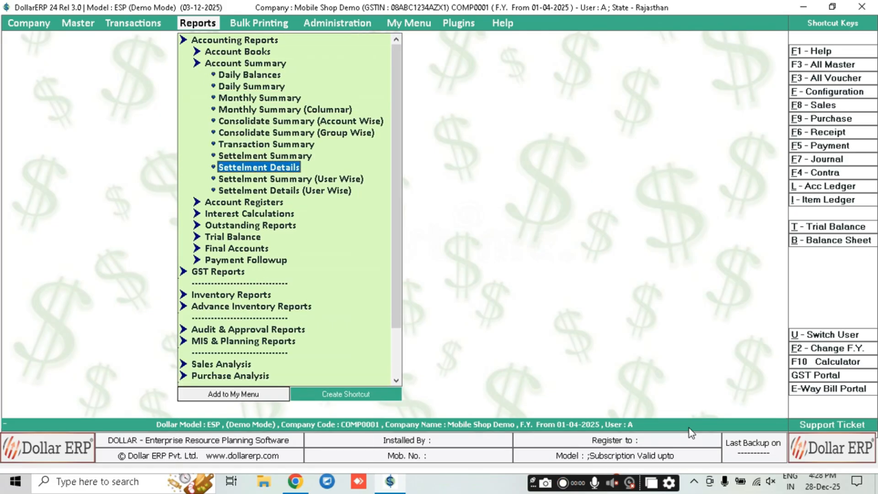
key(Down)
key(Up)
key(Up)
key(Down)
key(Down)
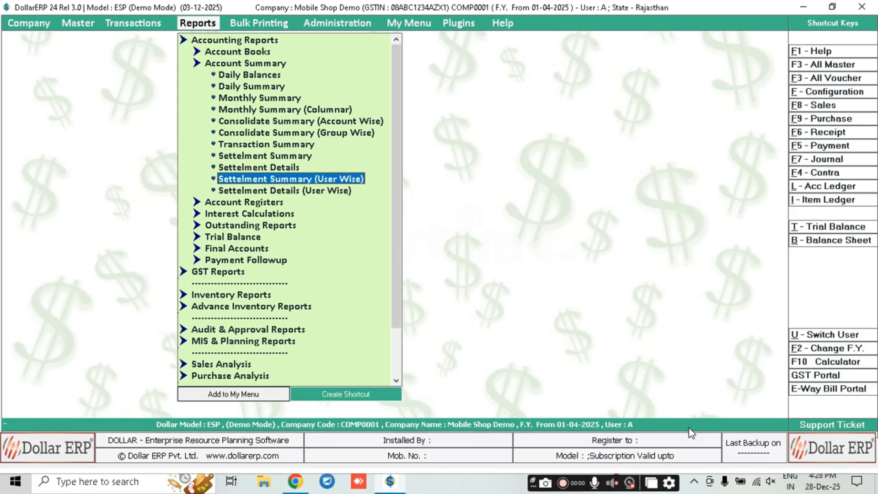
key(Return)
Run it for Sales, Main series, All Settlement Mode, showing sale 1 totalling 17,345.00
key(Return)
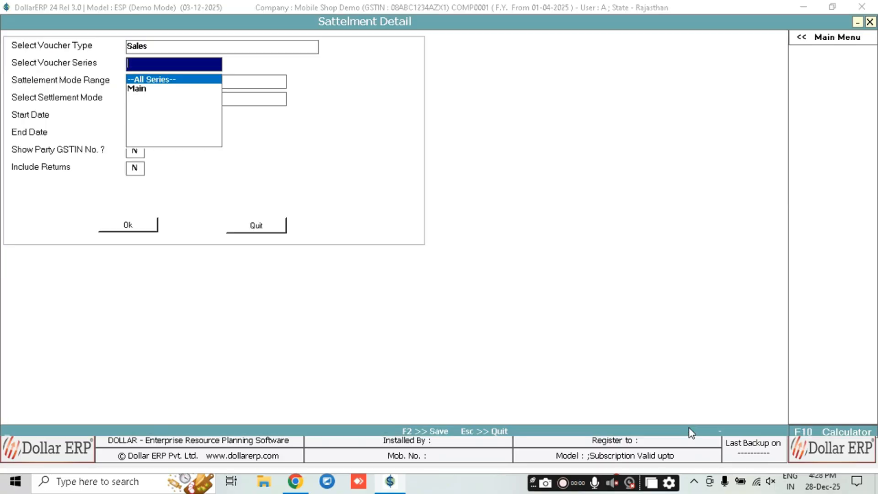
key(Return)
key(Up)
key(Return)
key(Down)
key(Return)
key(Down)
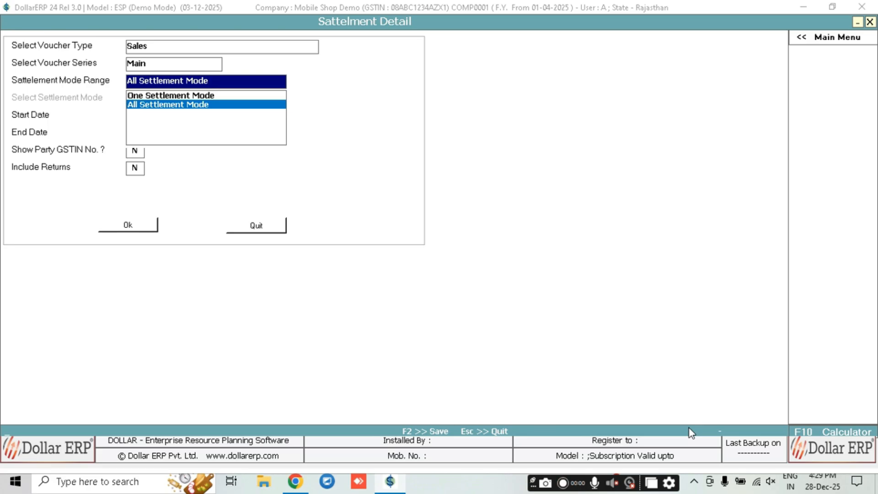
key(Return)
key(Return)
key(Return)
key(Return)
key(Return)
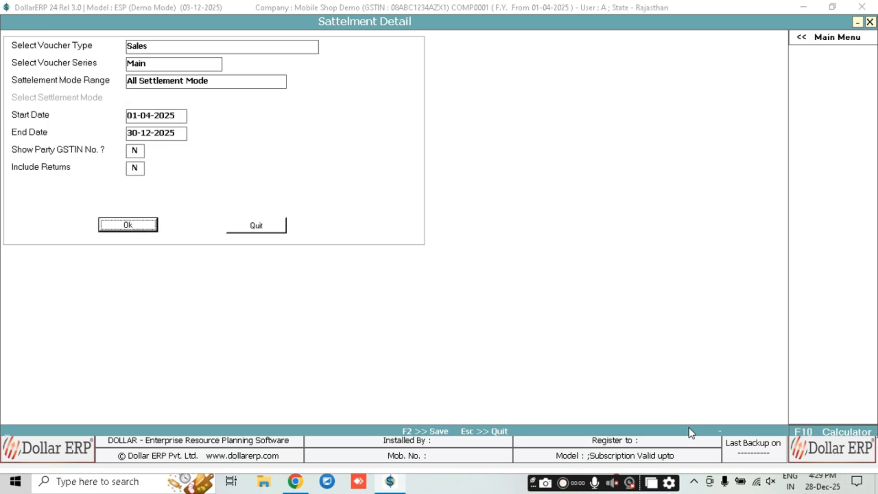
key(Return)
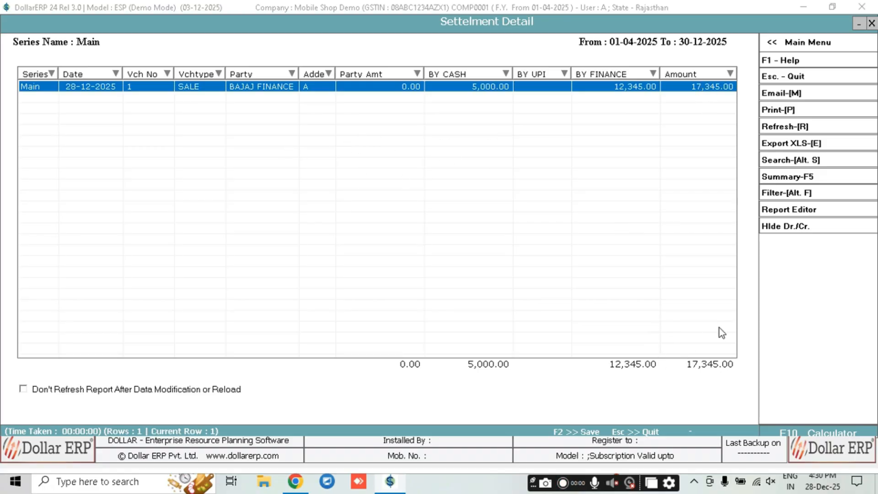
Close the Settlement Detail report and bring up the Reports > GST Reports section
key(Escape)
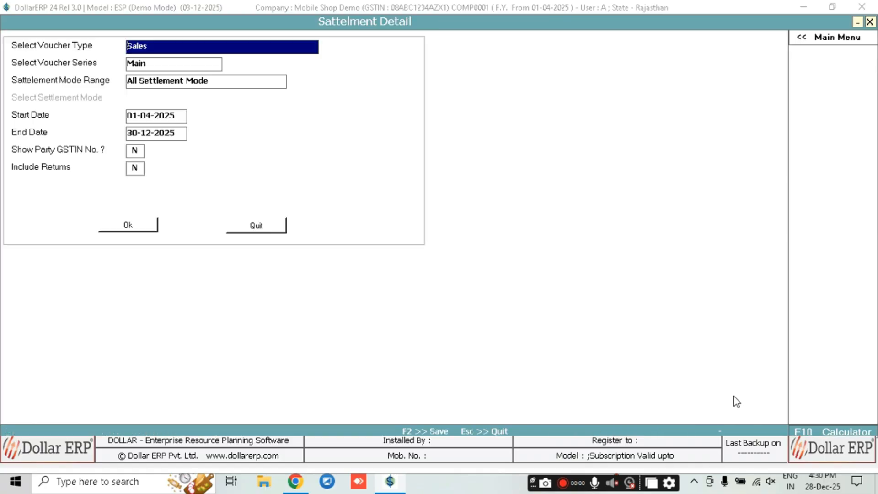
key(Escape)
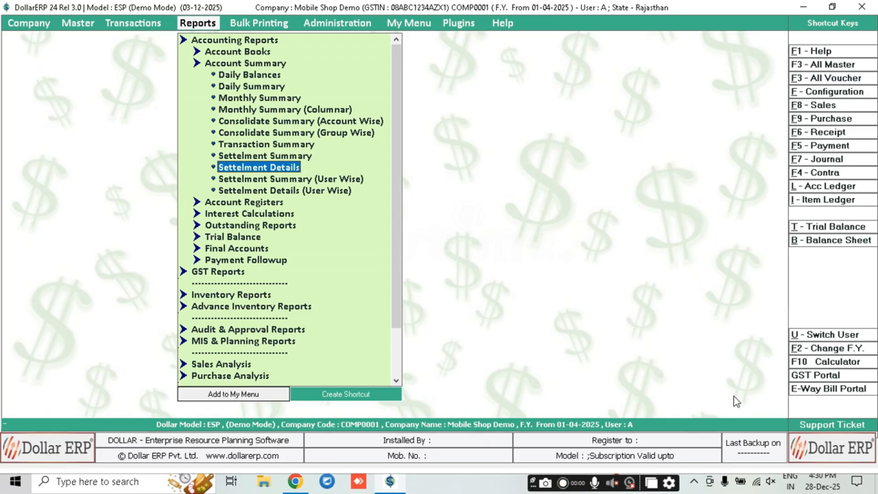
key(Down)
key(Down)
key(Down)
key(Up)
key(Up)
key(Up)
key(Up)
key(Up)
key(Up)
key(Up)
key(Up)
key(Left)
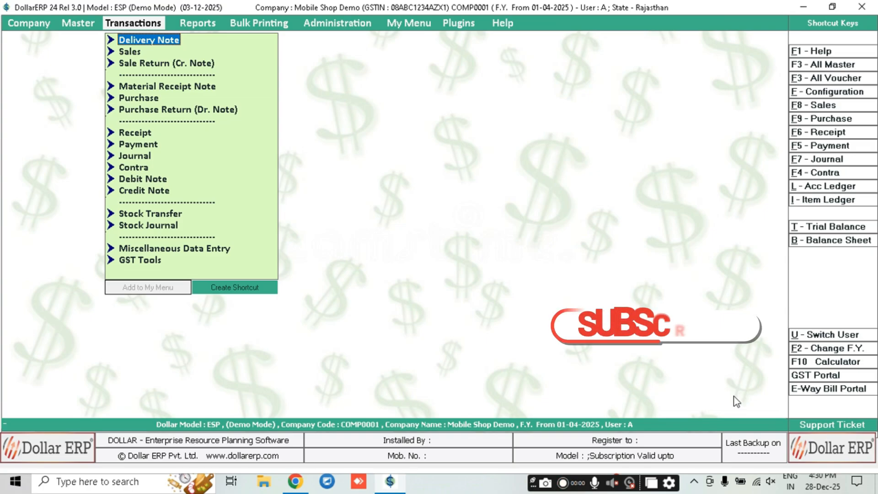
key(Right)
key(Left)
key(Right)
key(Left)
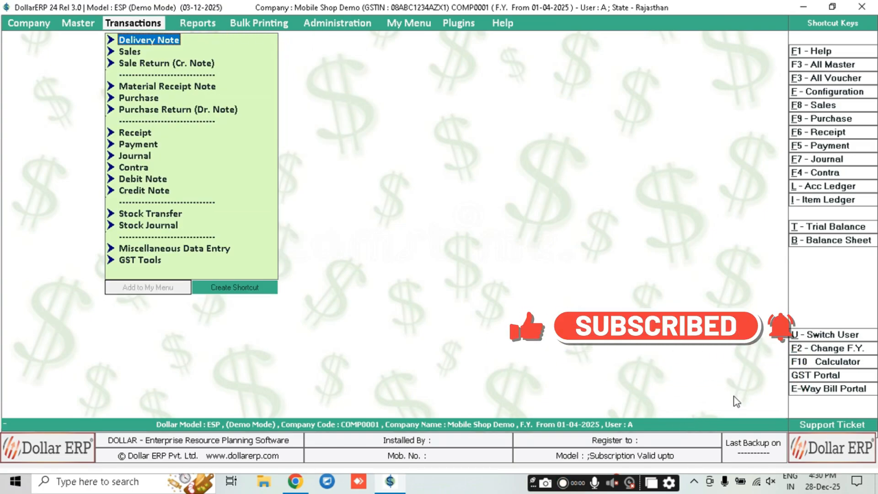
key(Right)
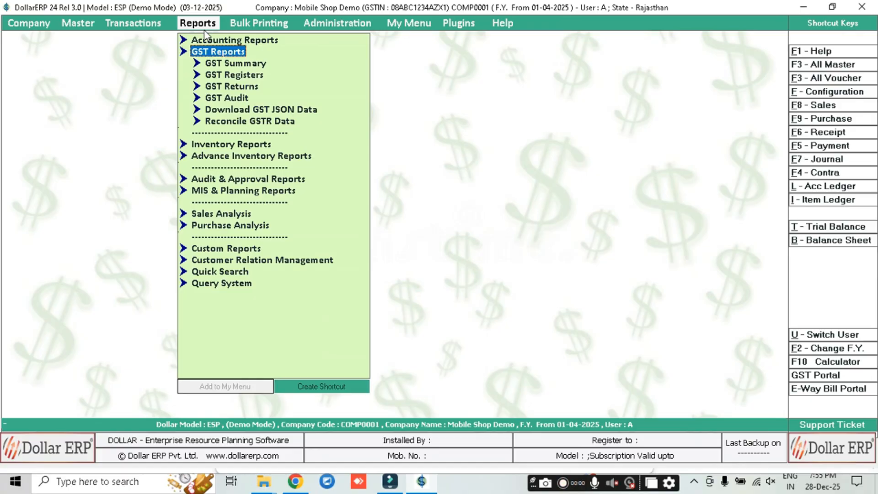
Run GSTR-1 for 01-12-2025 to 31-12-2025, showing one B2C (Small) record and 2,645.82 tax liability
click(224, 88)
key(Down)
key(Down)
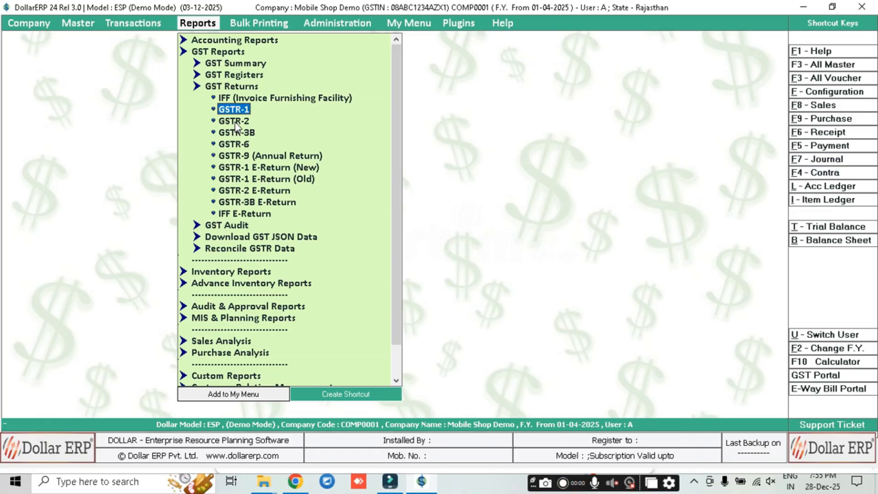
key(Down)
key(Down)
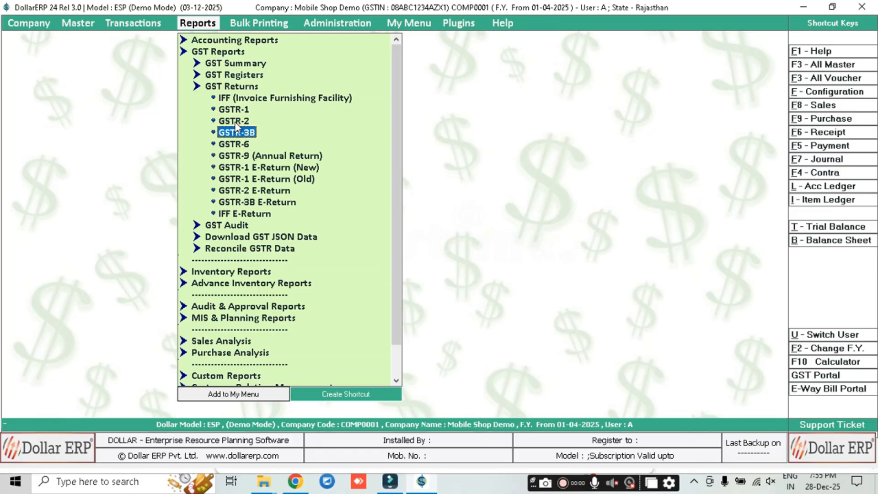
key(Up)
key(Up)
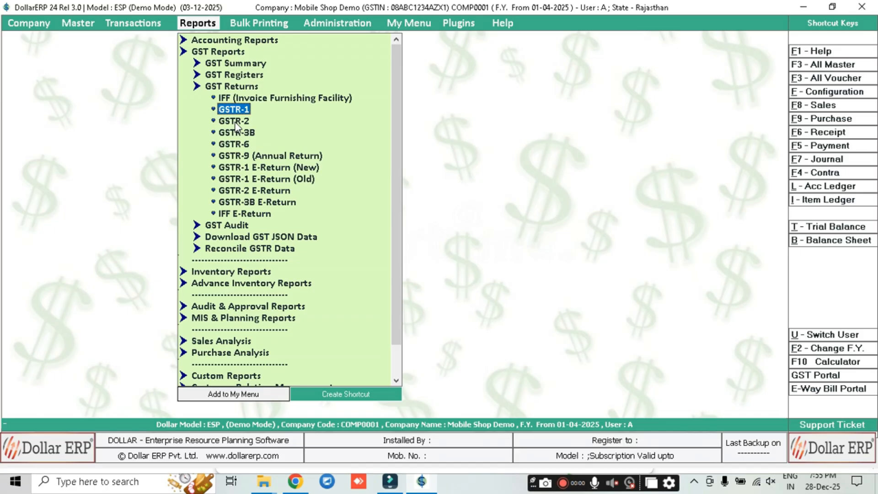
key(Return)
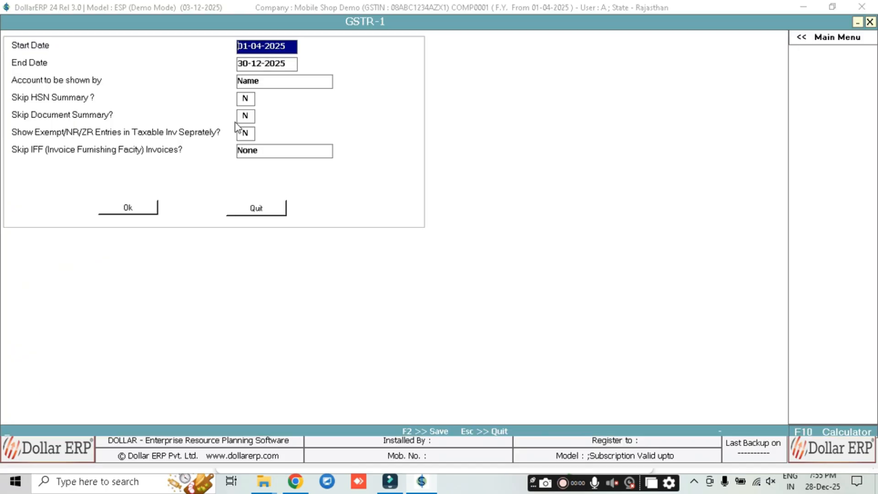
text(1-12)
key(Return)
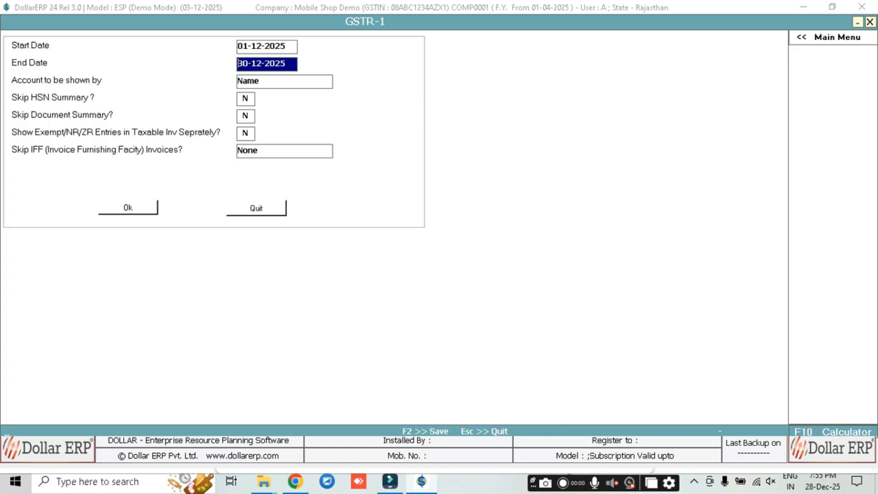
text(31-12)
key(Return)
key(Return)
key(Return)
key(Return)
key(Return)
key(Return)
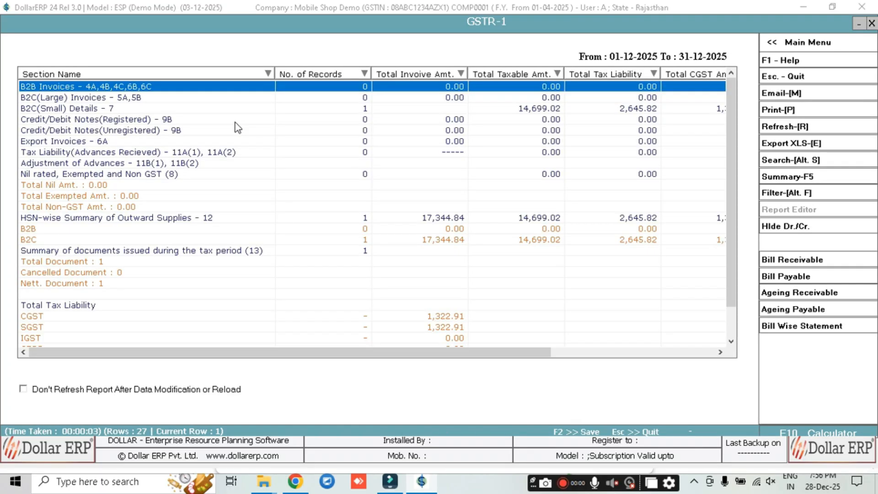
Review the B2B Invoices, B2C(Small) and B2C(Large) rows of the GSTR-1 report
key(Down)
key(Down)
key(Up)
key(Down)
key(Down)
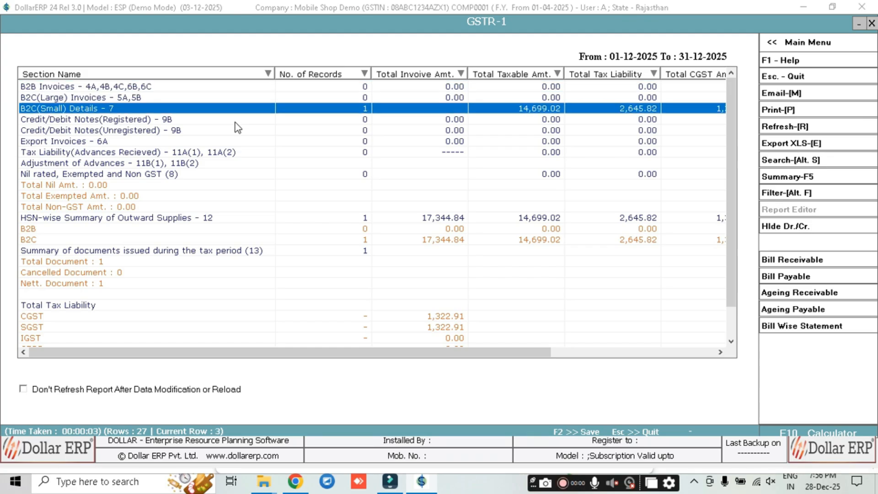
key(Down)
key(Up)
key(Down)
key(Down)
key(Up)
key(Up)
key(Up)
key(Down)
key(Up)
key(Up)
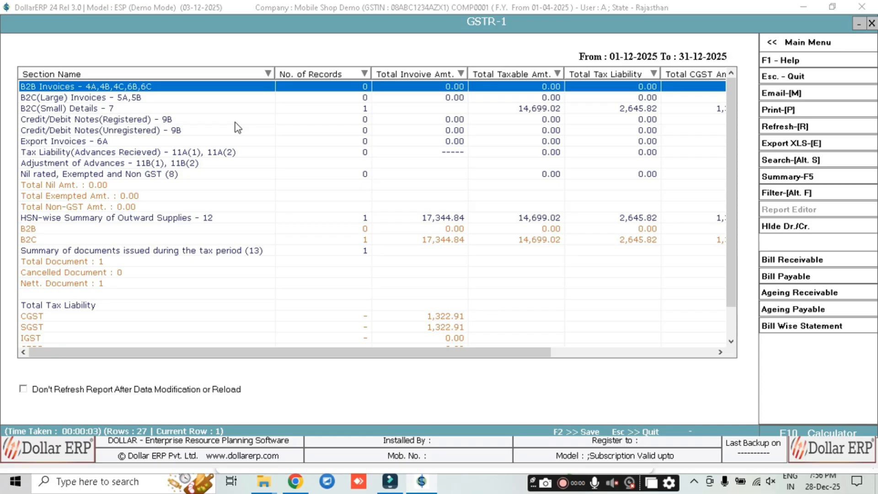
Check the HSN-wise summary, then close GSTR-1 back to the GST Returns list
key(Down)
key(Down)
key(Down)
key(Down)
key(Down)
key(Down)
key(Down)
key(Down)
key(Down)
key(Down)
key(Down)
key(Down)
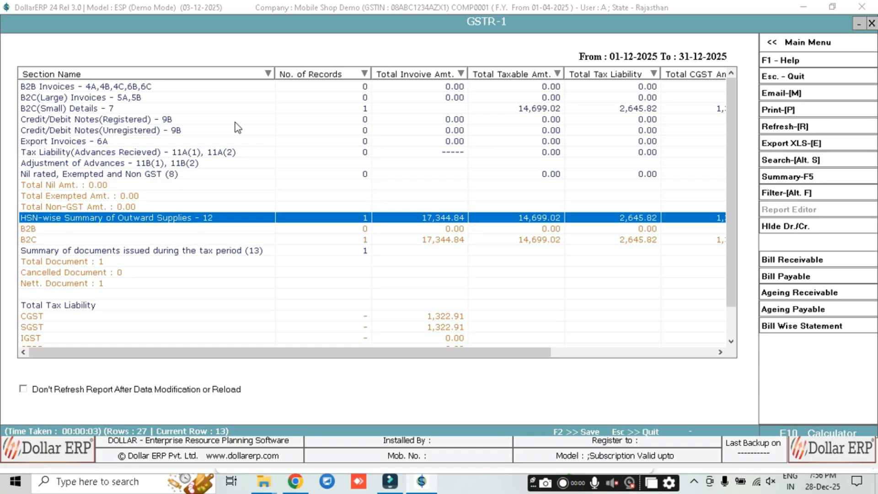
key(Down)
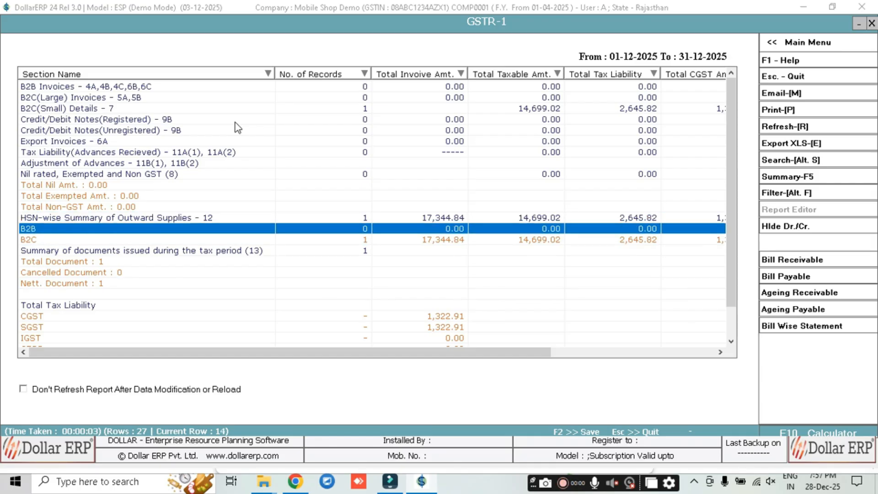
key(Escape)
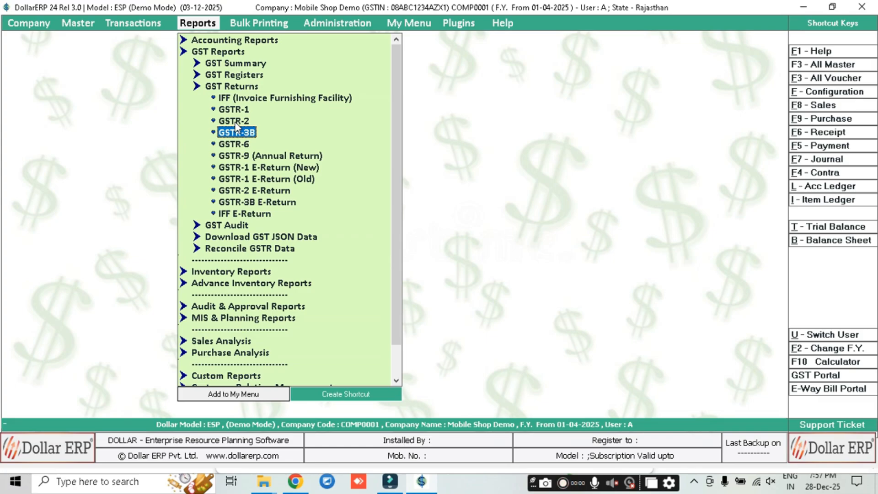
key(Return)
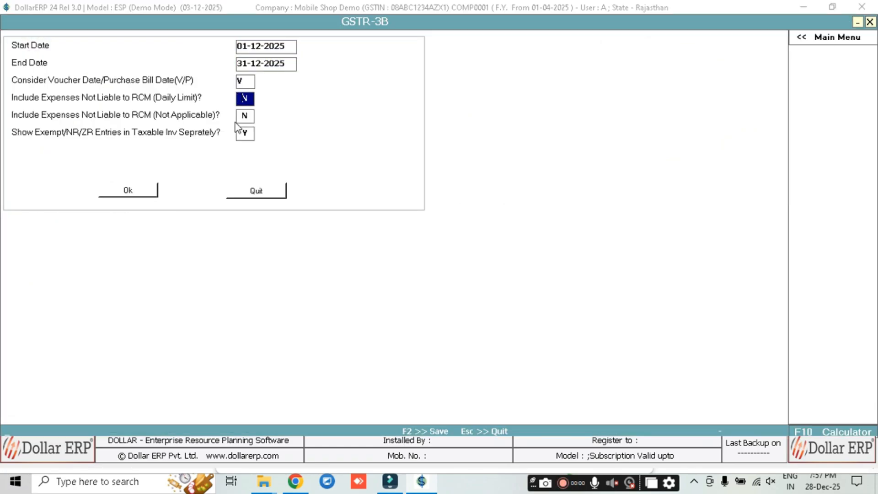
key(Return)
key(Return)
key(Return)
key(Return)
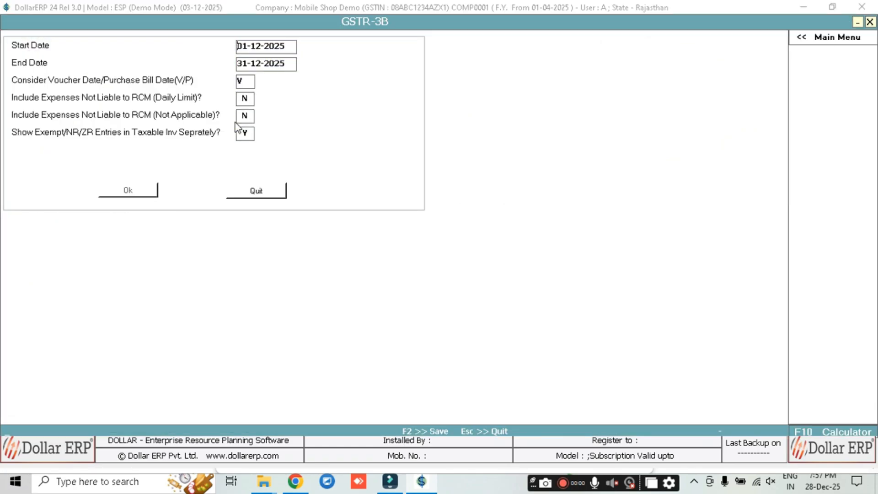
key(Down)
key(Down)
key(Down)
key(Down)
key(Down)
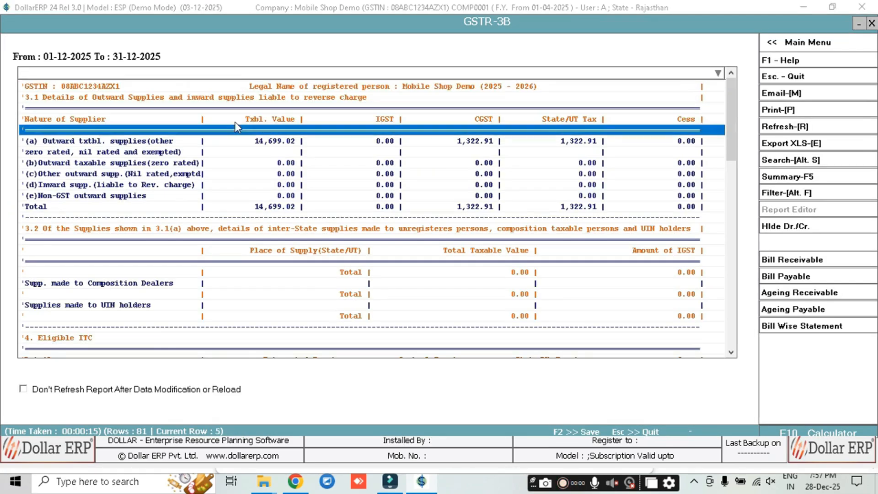
key(Up)
key(Up)
key(Up)
key(Up)
key(Up)
key(Down)
key(Down)
key(Down)
key(Down)
key(Down)
key(Down)
key(Up)
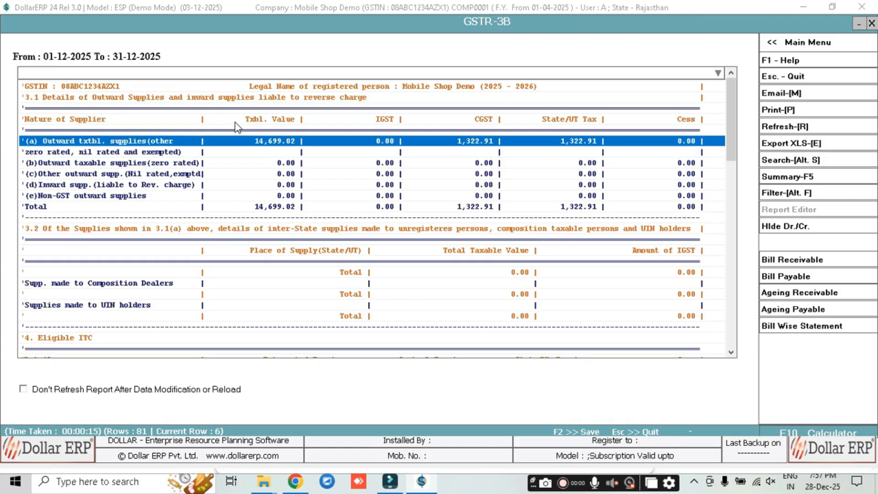
key(Down)
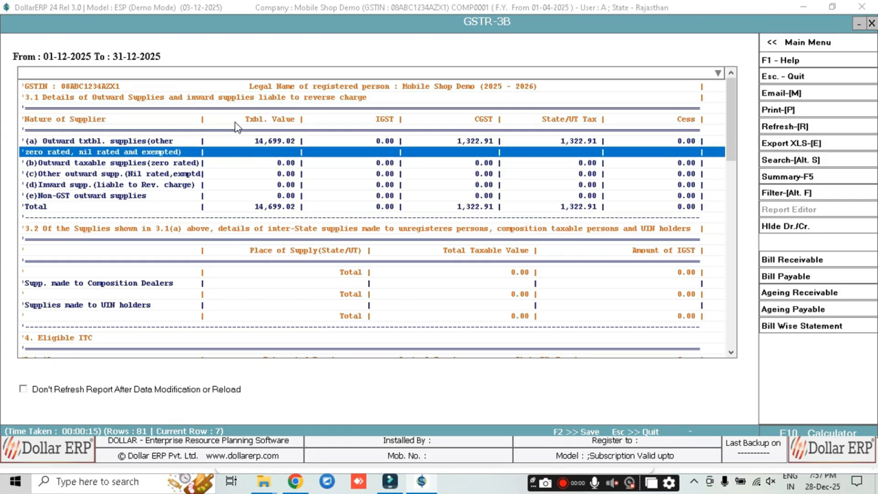
key(Down)
key(Down)
key(Down)
key(Down)
key(Down)
key(Up)
key(Up)
key(Down)
key(Down)
key(Up)
key(Up)
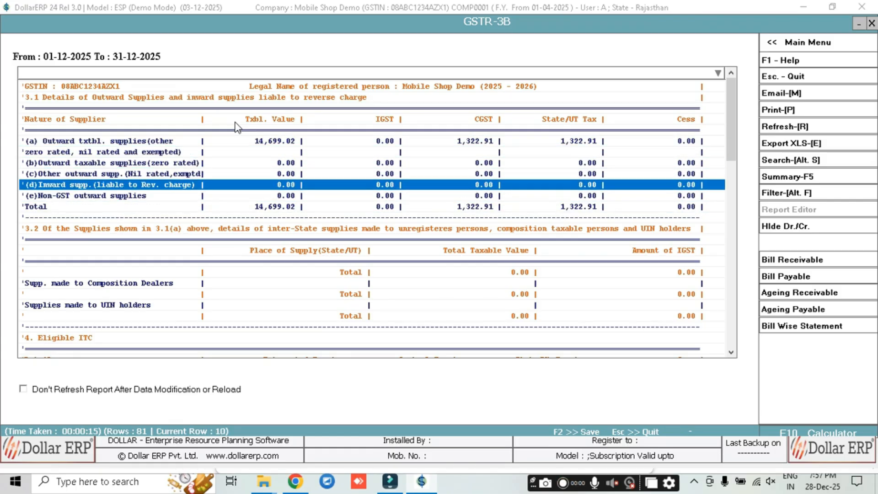
key(Down)
key(Down)
key(Down)
key(Page_Down)
key(Down)
key(Down)
key(Down)
key(Down)
key(Down)
key(Down)
key(Down)
key(Down)
key(Down)
key(Down)
key(Down)
key(Down)
key(Down)
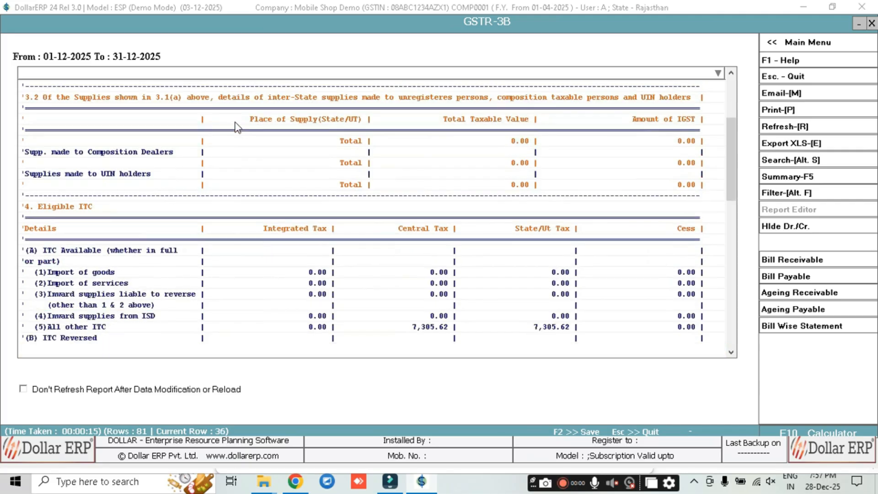
key(Down)
key(Down)
key(Down)
key(Up)
key(Up)
key(Up)
key(Up)
key(Up)
key(Up)
key(Down)
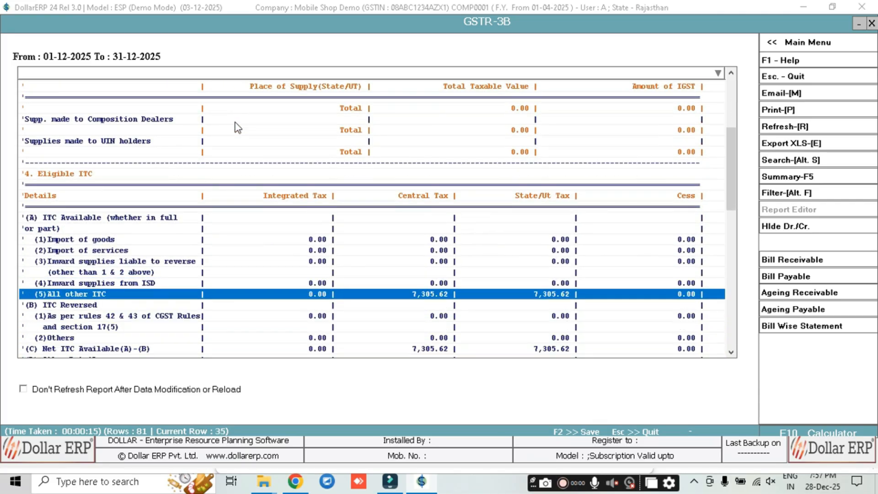
key(Down)
key(Down)
key(Down)
key(Down)
key(Down)
key(Down)
key(Down)
key(Down)
key(Down)
key(Down)
key(Down)
key(Down)
key(Down)
key(Down)
key(Down)
key(Down)
key(Down)
key(Down)
key(Down)
key(Down)
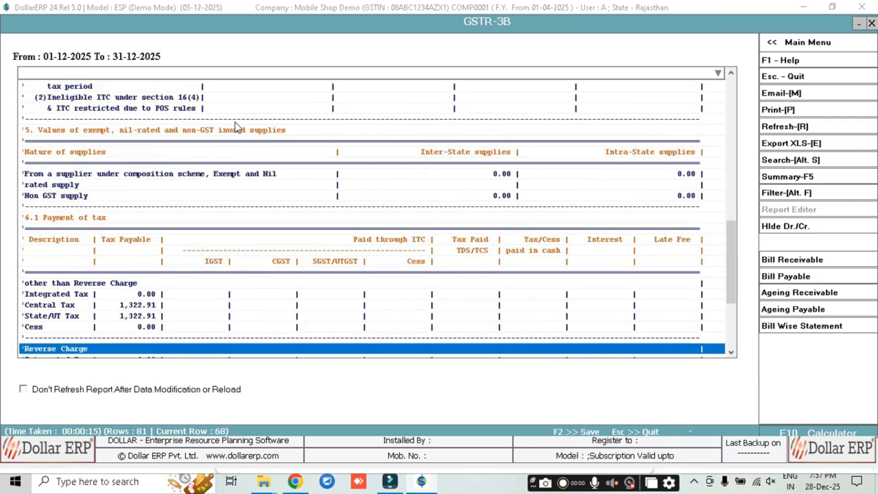
key(Down)
key(Up)
key(Up)
key(Up)
key(Up)
key(Up)
key(Up)
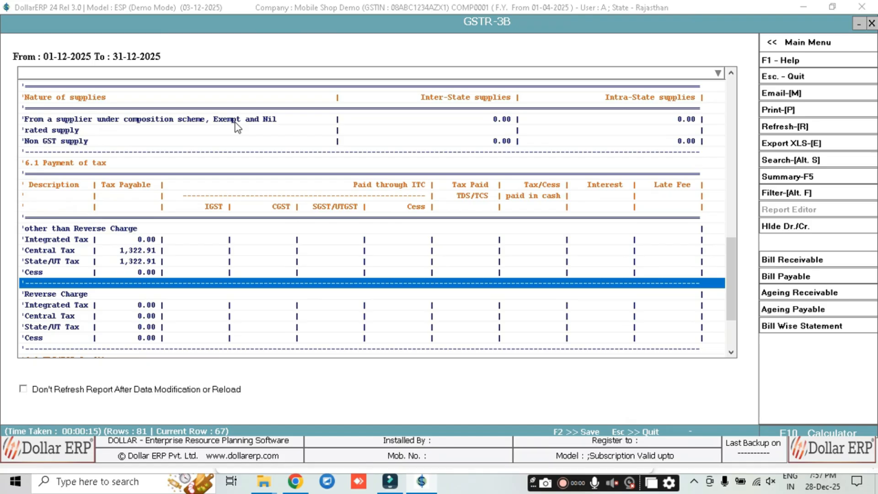
key(Escape)
key(Escape)
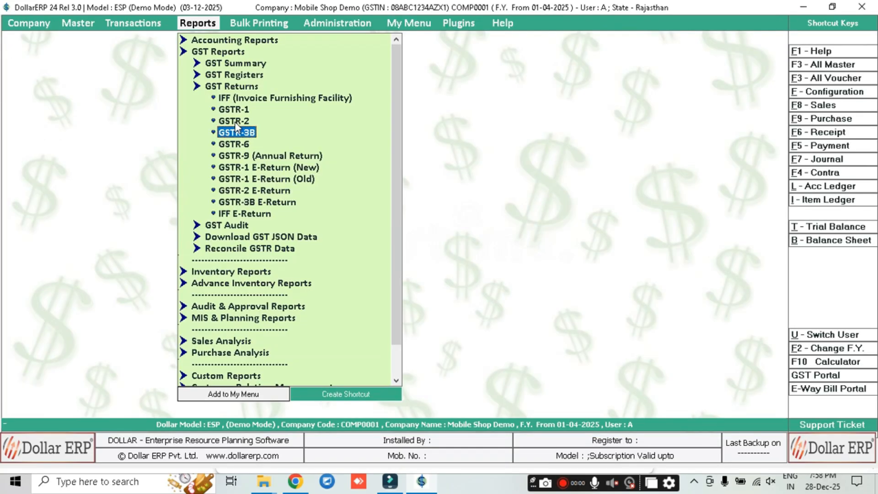
key(Down)
key(Down)
key(Up)
key(Down)
key(Down)
key(Up)
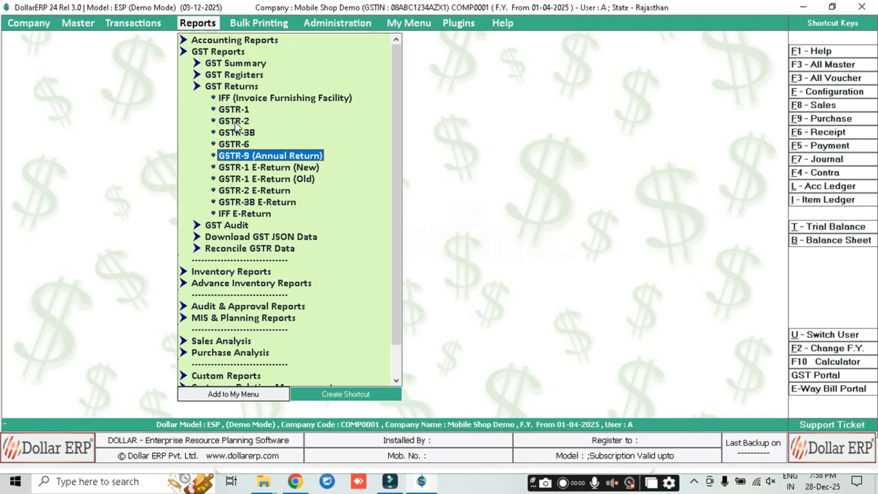